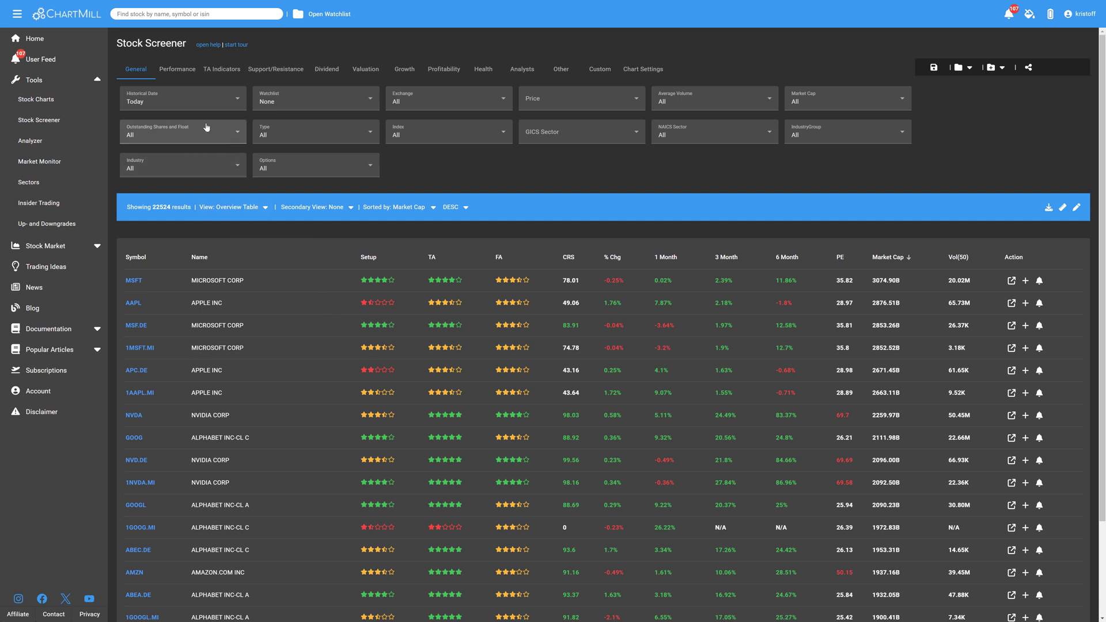
- Browse the Performance, TA Indicators, Support/Resistance, Dividend, Valuation, Growth and Profitability filter tabs
{"action": "left_click", "coordinate": [177, 69]}
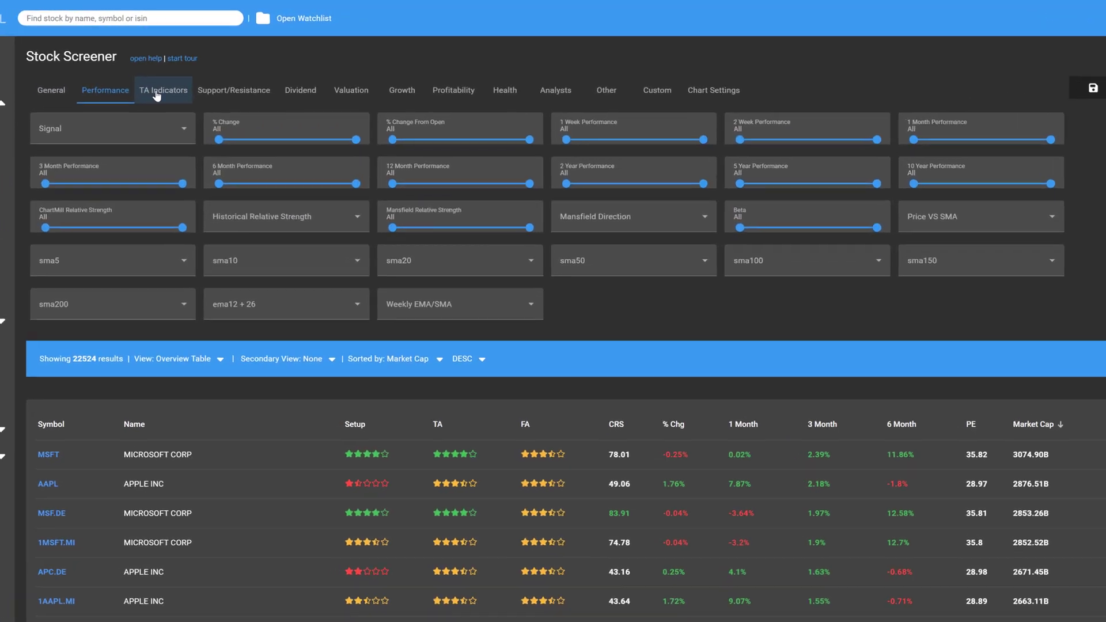
{"action": "left_click", "coordinate": [185, 82]}
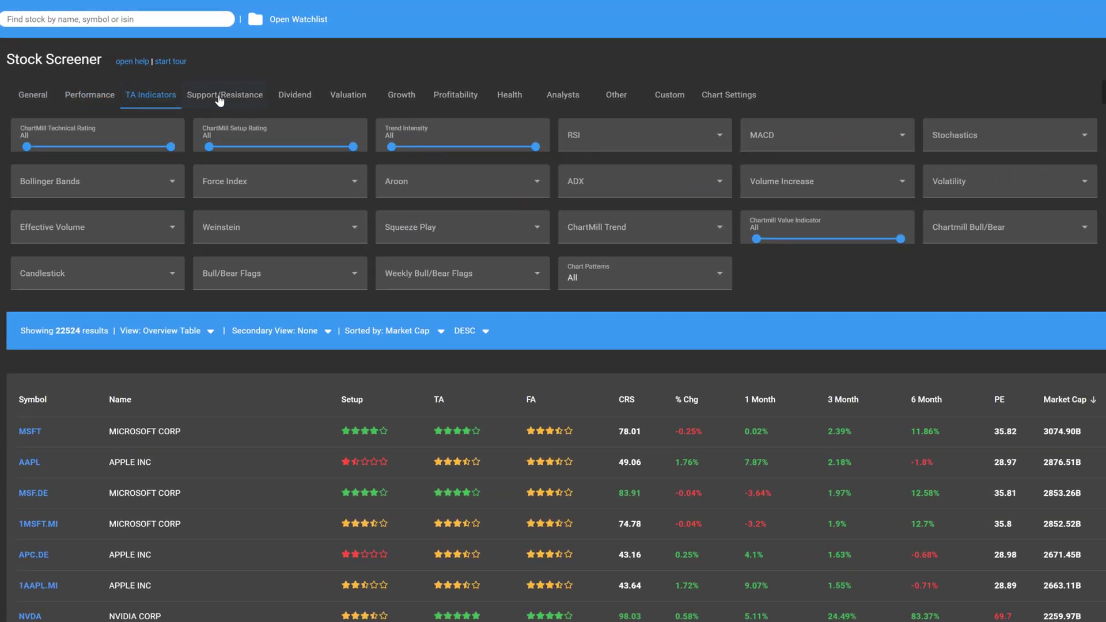
{"action": "left_click", "coordinate": [220, 101]}
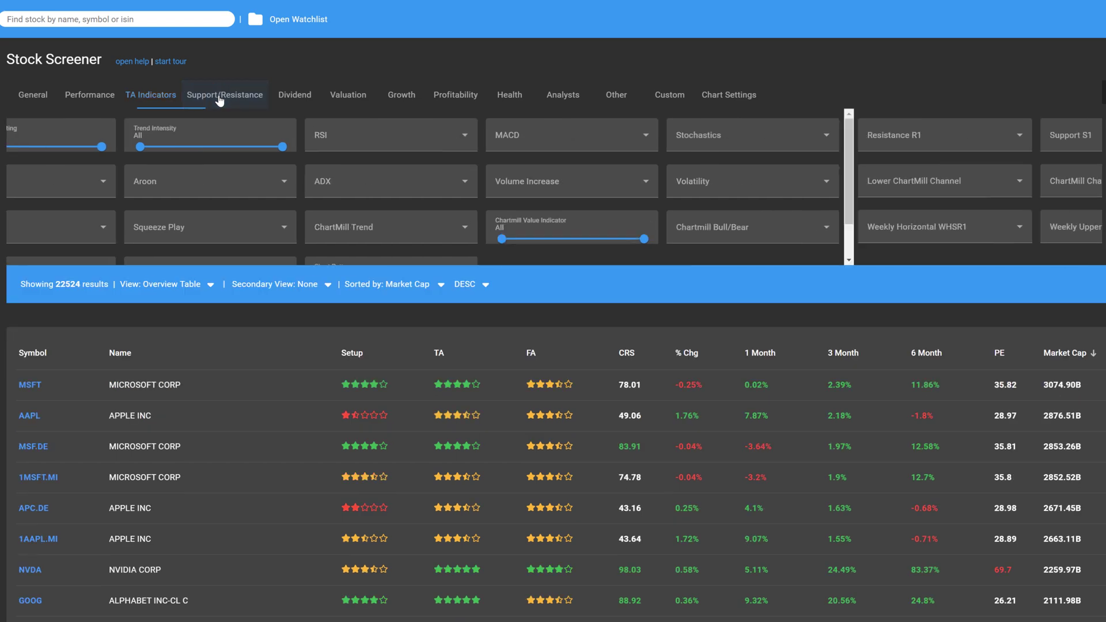
{"action": "left_click", "coordinate": [284, 101]}
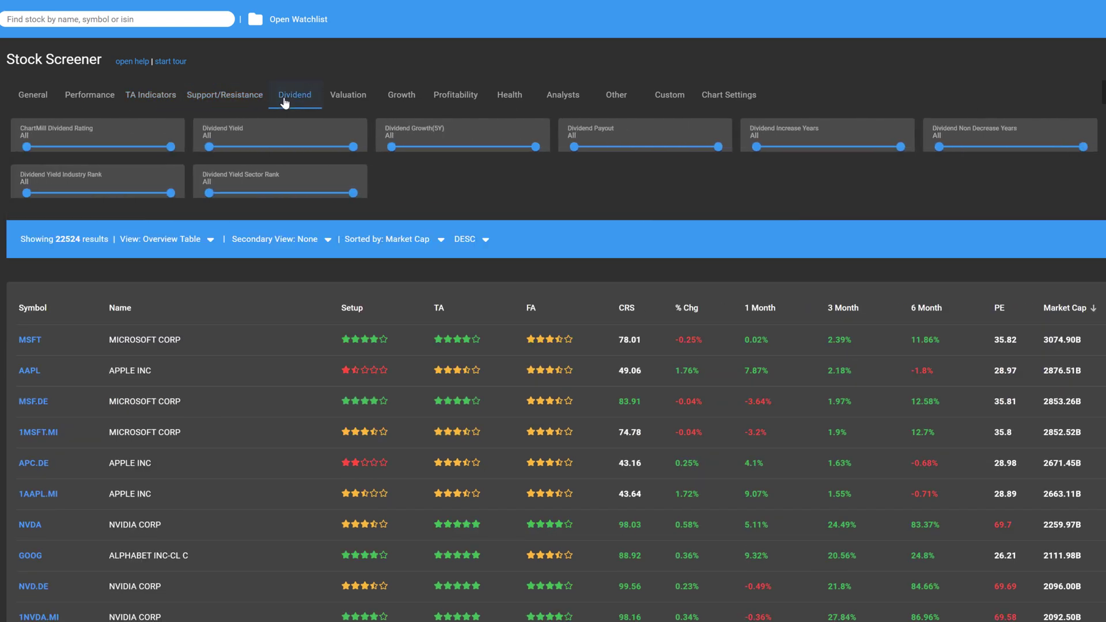
{"action": "left_click", "coordinate": [357, 100]}
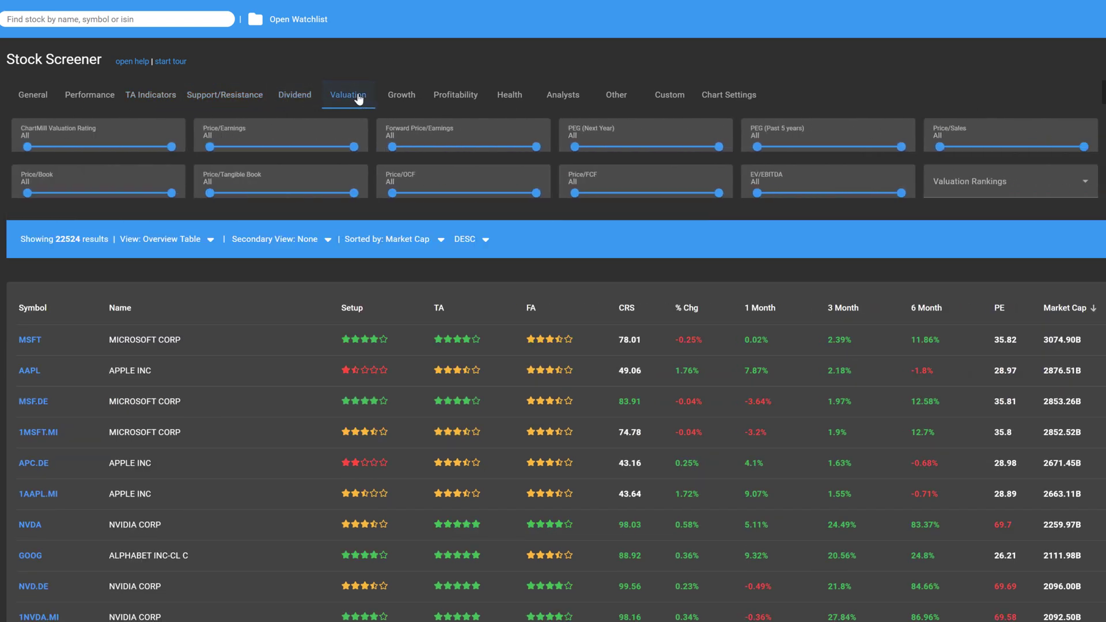
{"action": "left_click", "coordinate": [418, 102]}
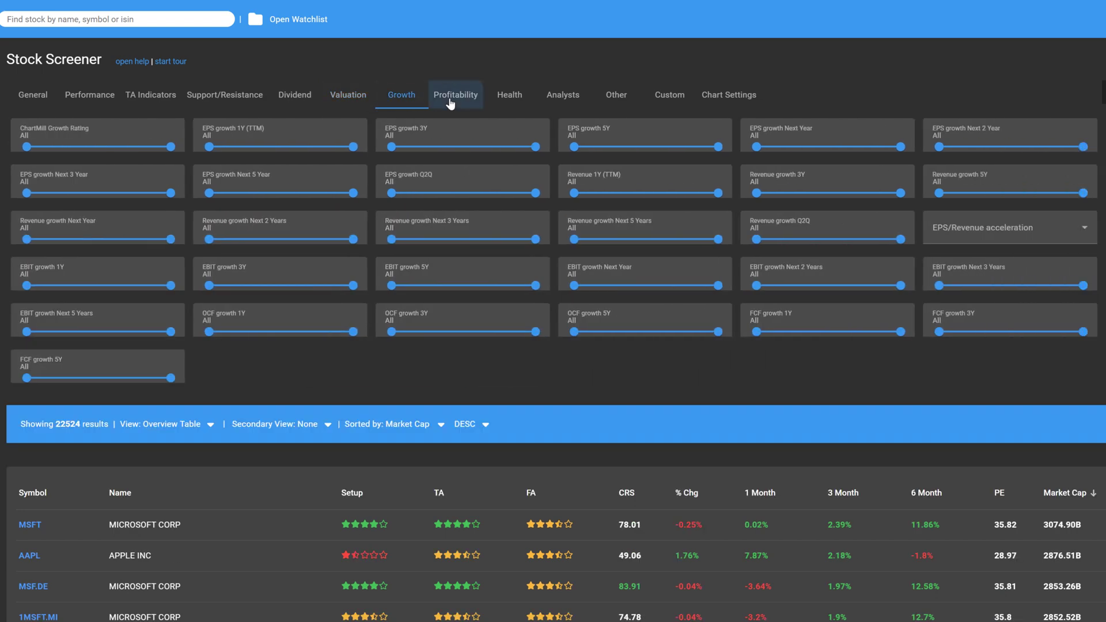
{"action": "left_click", "coordinate": [451, 103]}
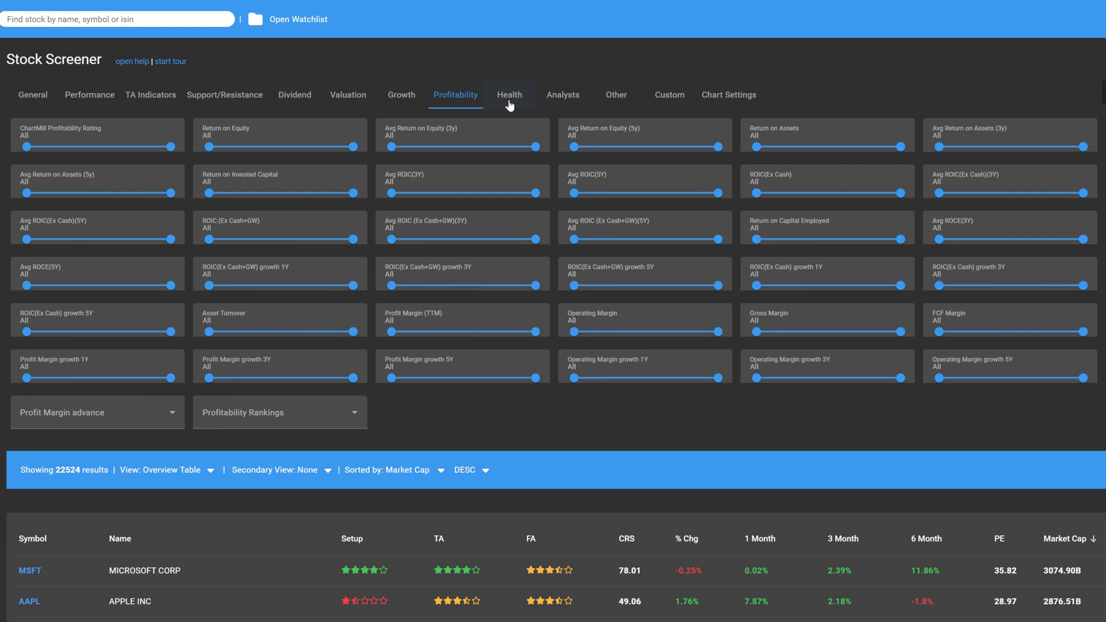
- Review the financial health, analyst, ownership, expression and chart tabs, then reopen the Stock Screener
{"action": "left_click", "coordinate": [510, 105]}
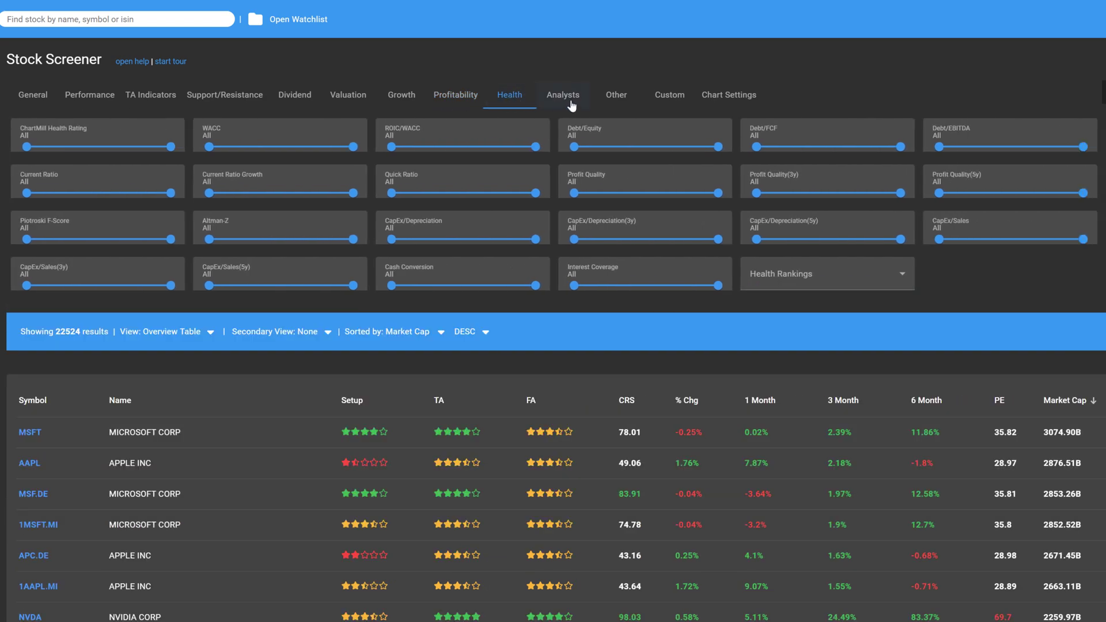
{"action": "left_click", "coordinate": [570, 103]}
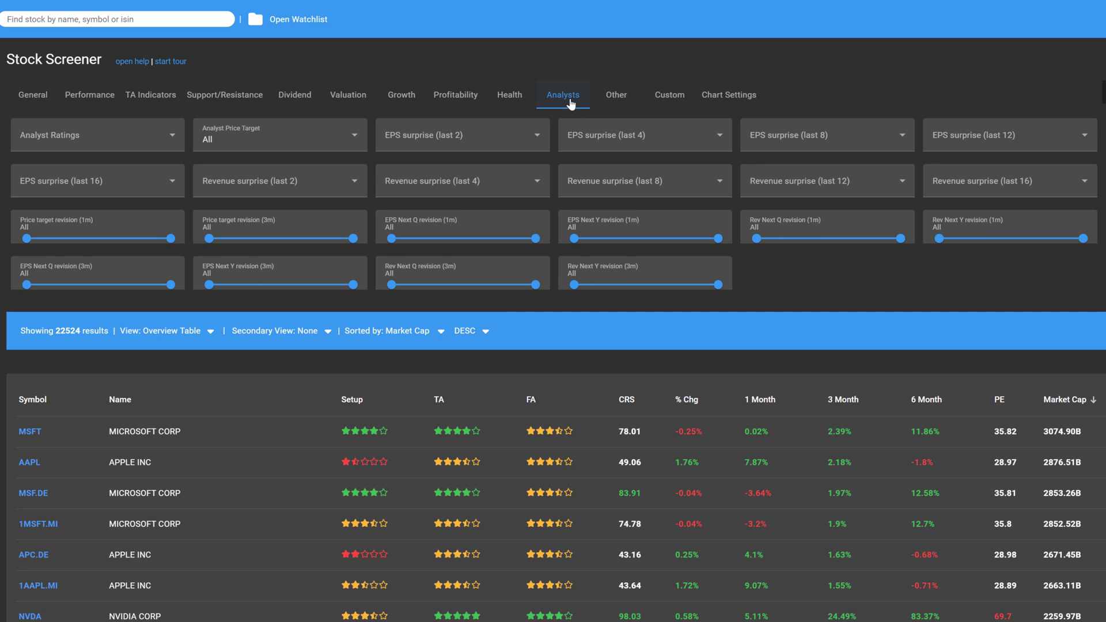
{"action": "left_click", "coordinate": [613, 102]}
{"action": "left_click", "coordinate": [666, 105]}
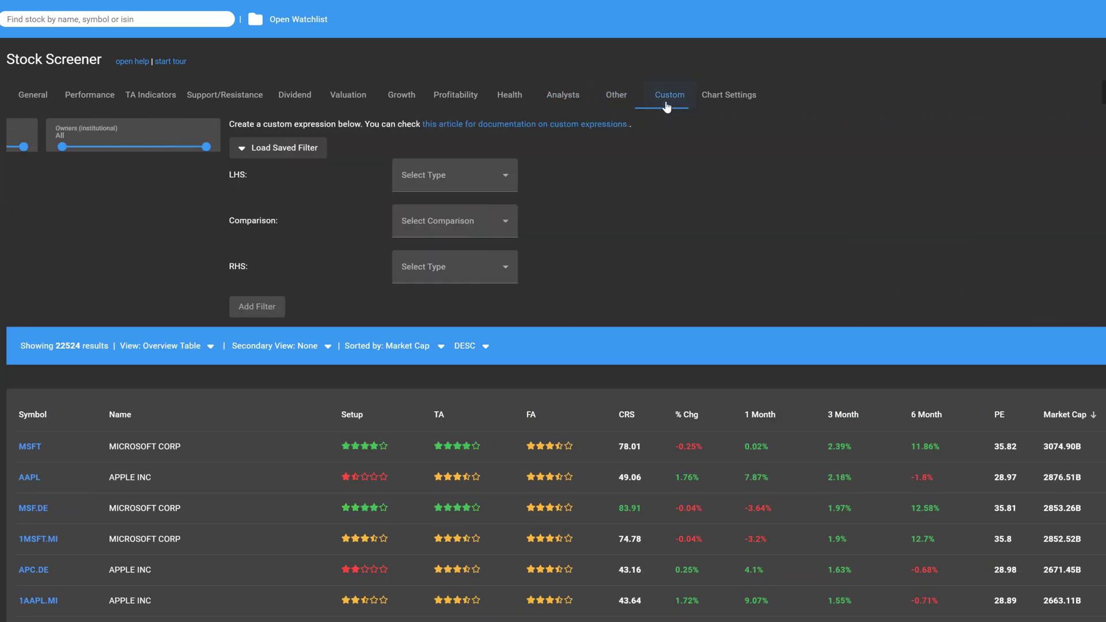
{"action": "left_click", "coordinate": [720, 102]}
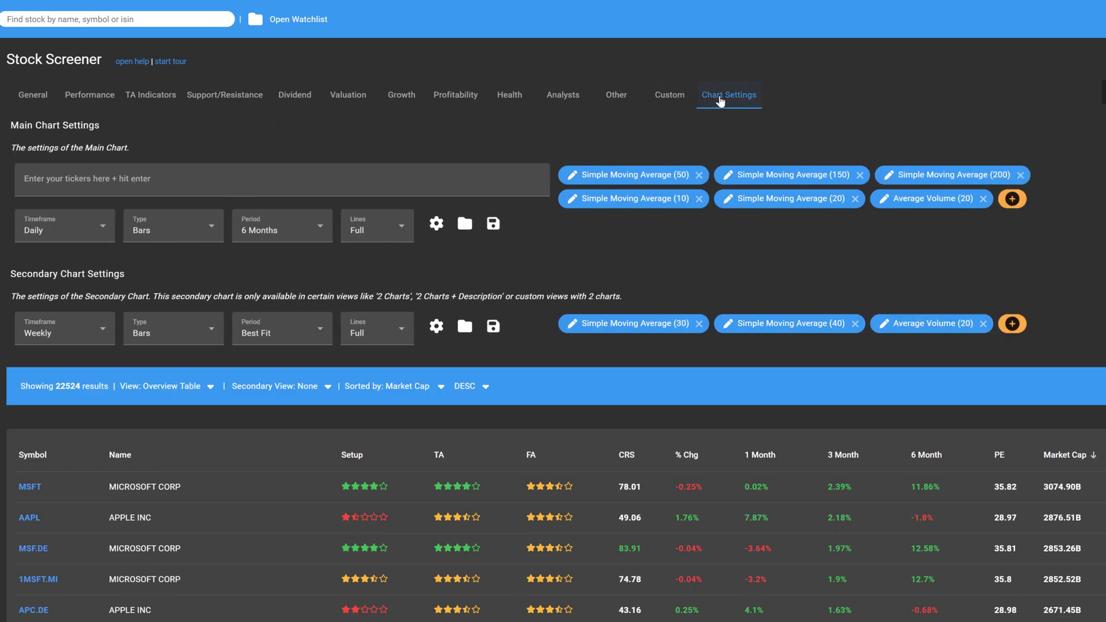
{"action": "left_click", "coordinate": [34, 99]}
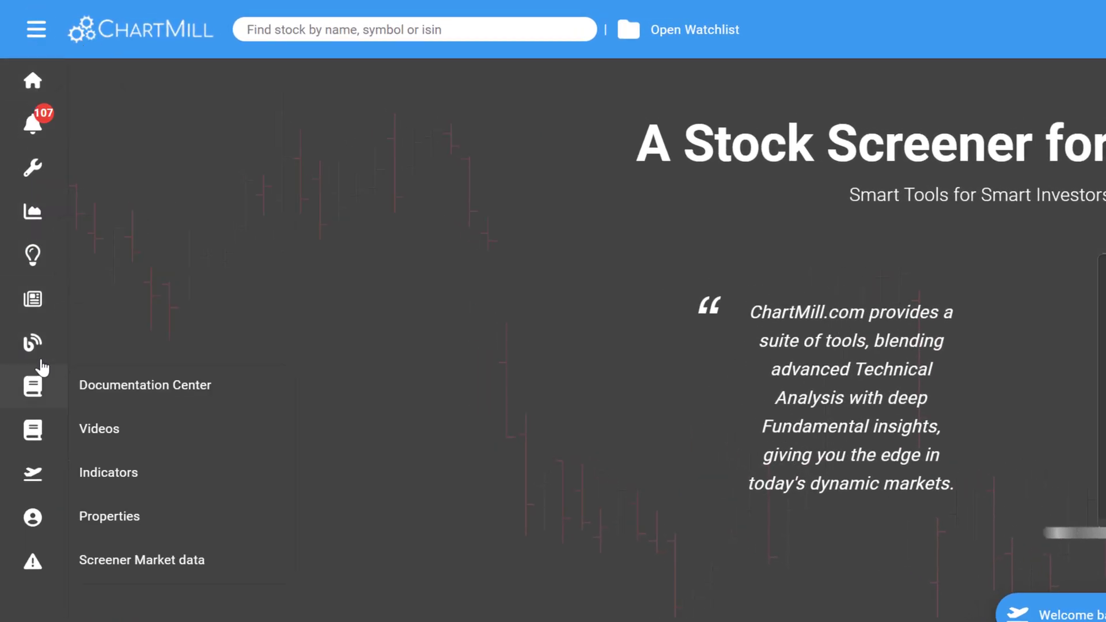
{"action": "left_click", "coordinate": [38, 30]}
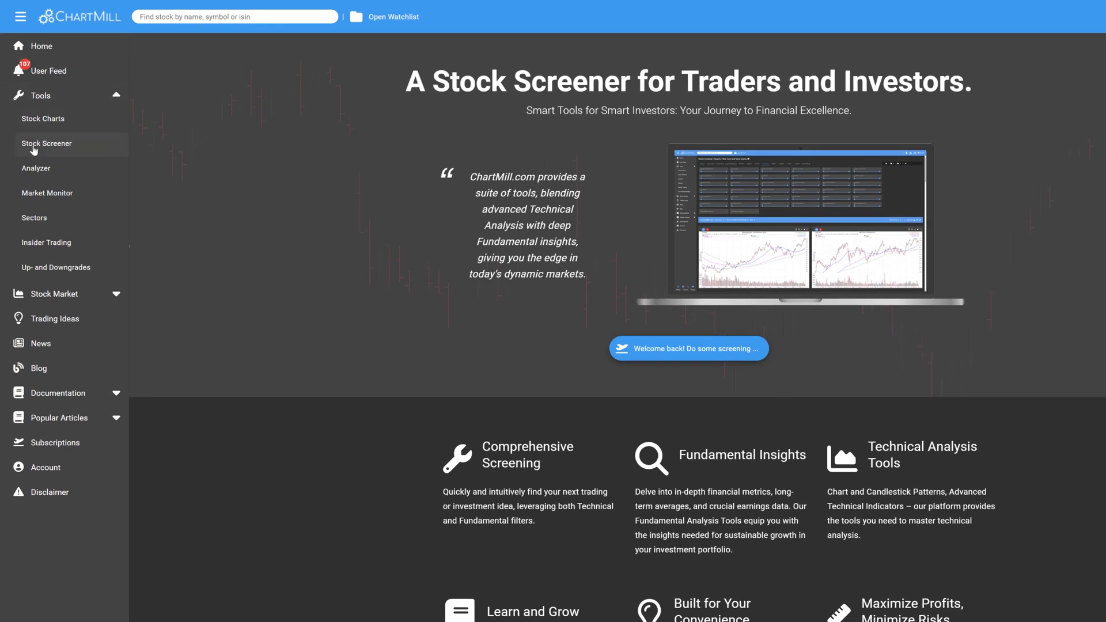
{"action": "left_click", "coordinate": [34, 150]}
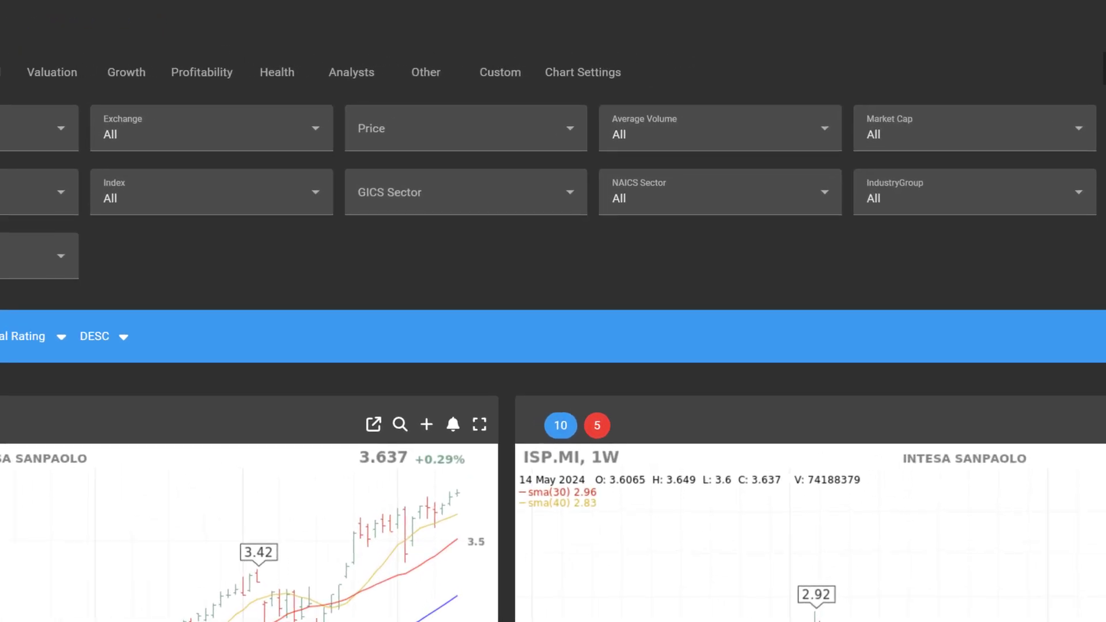
- Set the Price filter to Above 3
{"action": "left_click", "coordinate": [574, 136]}
{"action": "mouse_move", "coordinate": [579, 184]}
{"action": "left_mouse_down"}
{"action": "mouse_move", "coordinate": [584, 224]}
{"action": "mouse_move", "coordinate": [577, 165]}
{"action": "left_mouse_up"}
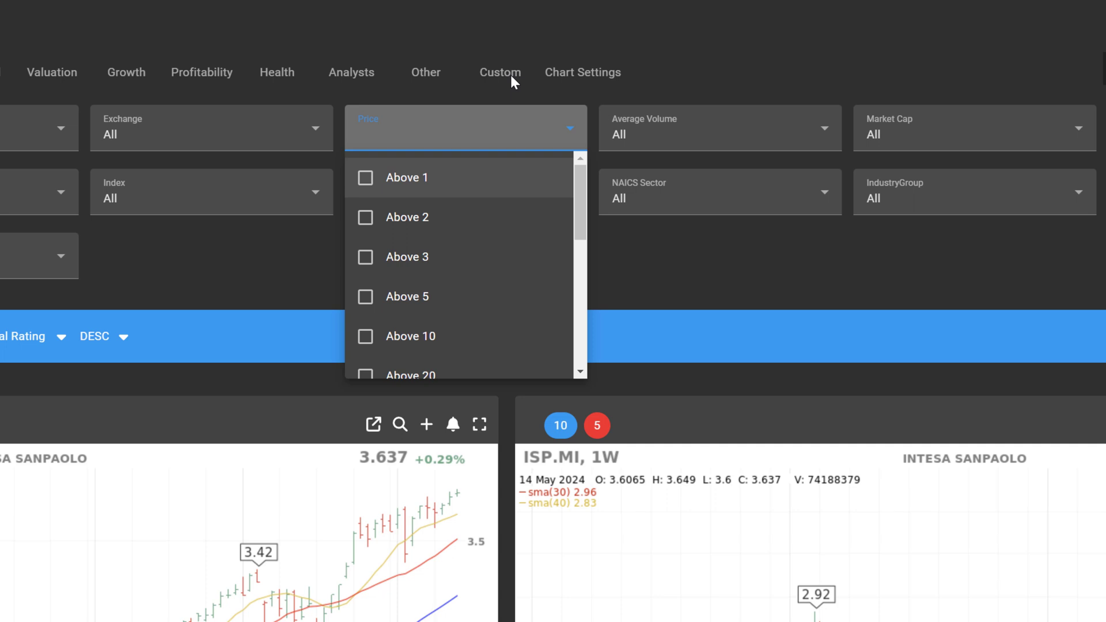
{"action": "left_click", "coordinate": [366, 259]}
{"action": "left_click", "coordinate": [614, 279]}
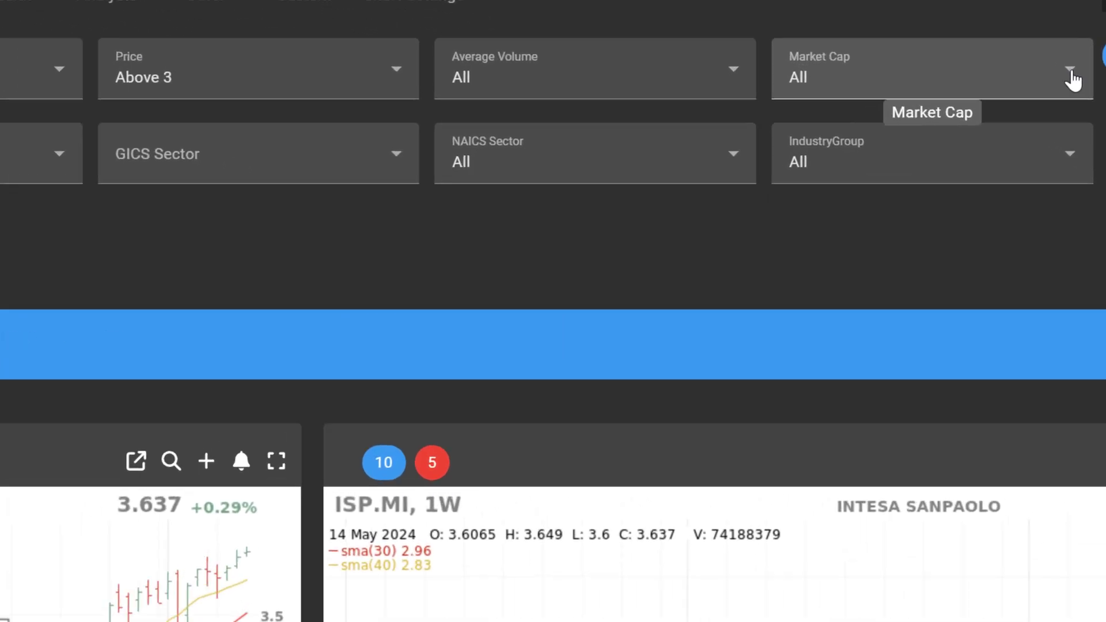
- Set the Market Cap filter to At least Small (300M+), leaving 7605 results
{"action": "left_click", "coordinate": [1078, 133]}
{"action": "scroll", "coordinate": [1024, 205], "scroll_direction": "down", "scroll_amount": 5}
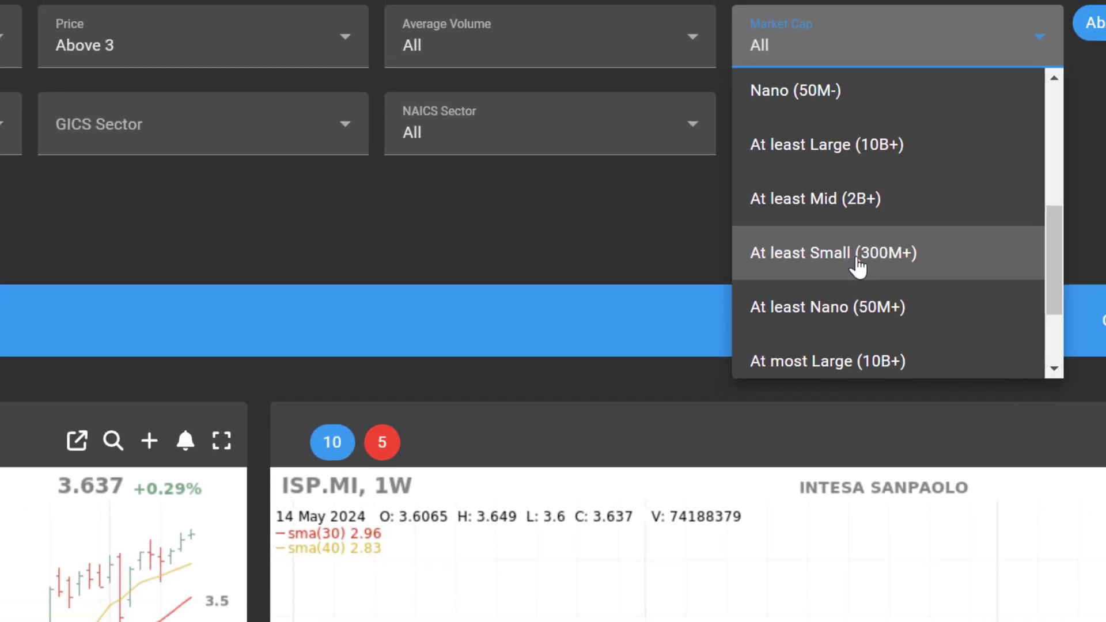
{"action": "left_click", "coordinate": [849, 276]}
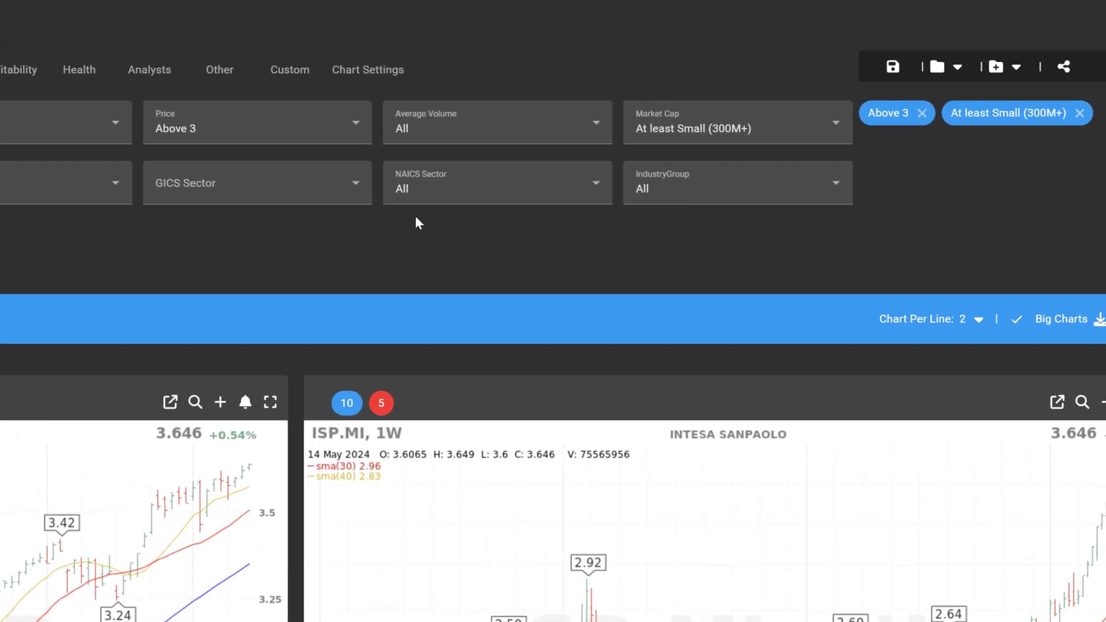
- Set Average Volume to 50 SMA > 300K, narrowing the list to 3212 results
{"action": "left_click", "coordinate": [597, 123]}
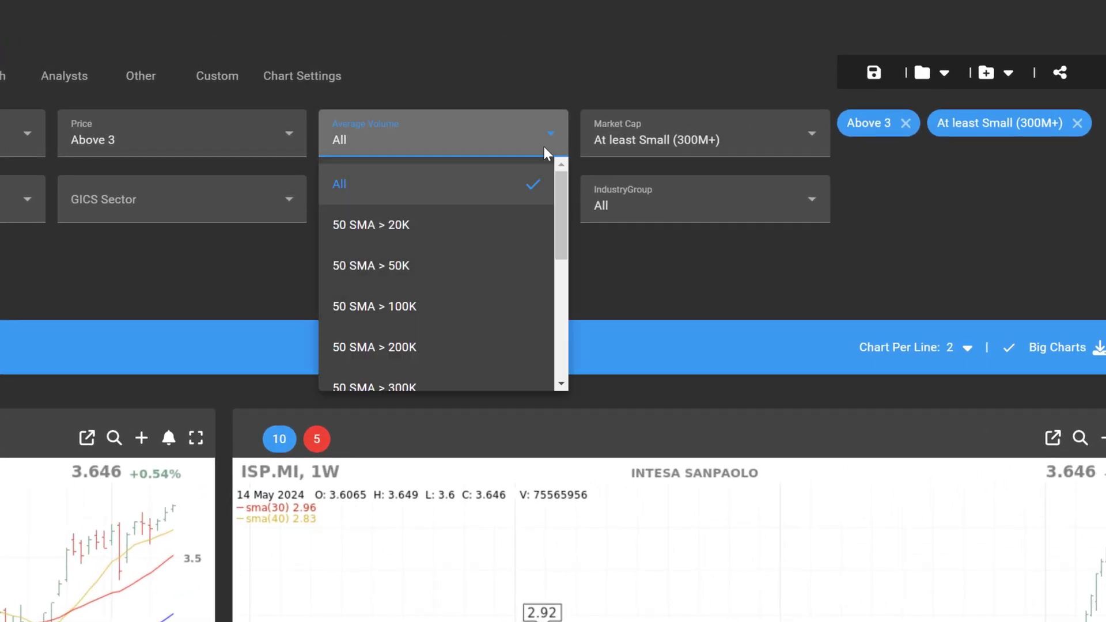
{"action": "mouse_move", "coordinate": [559, 230]}
{"action": "left_mouse_down"}
{"action": "mouse_move", "coordinate": [563, 284]}
{"action": "mouse_move", "coordinate": [561, 240]}
{"action": "left_mouse_up"}
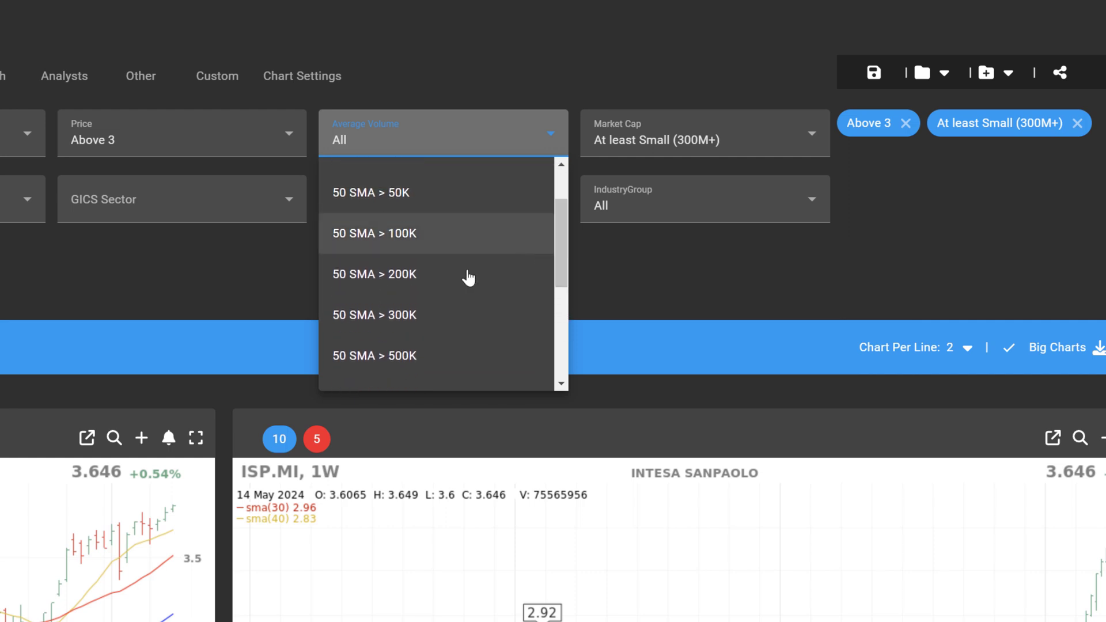
{"action": "left_click", "coordinate": [402, 315]}
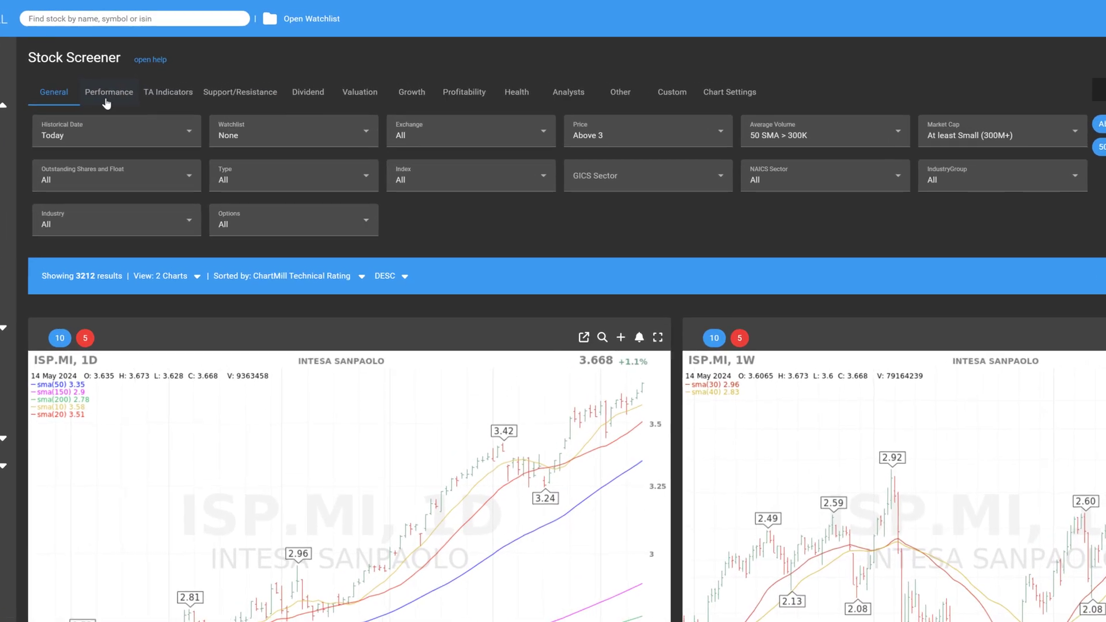
- On the Performance tab, set Price VS SMA to Price Above SMA(200), leaving 2224 results
{"action": "left_click", "coordinate": [105, 101]}
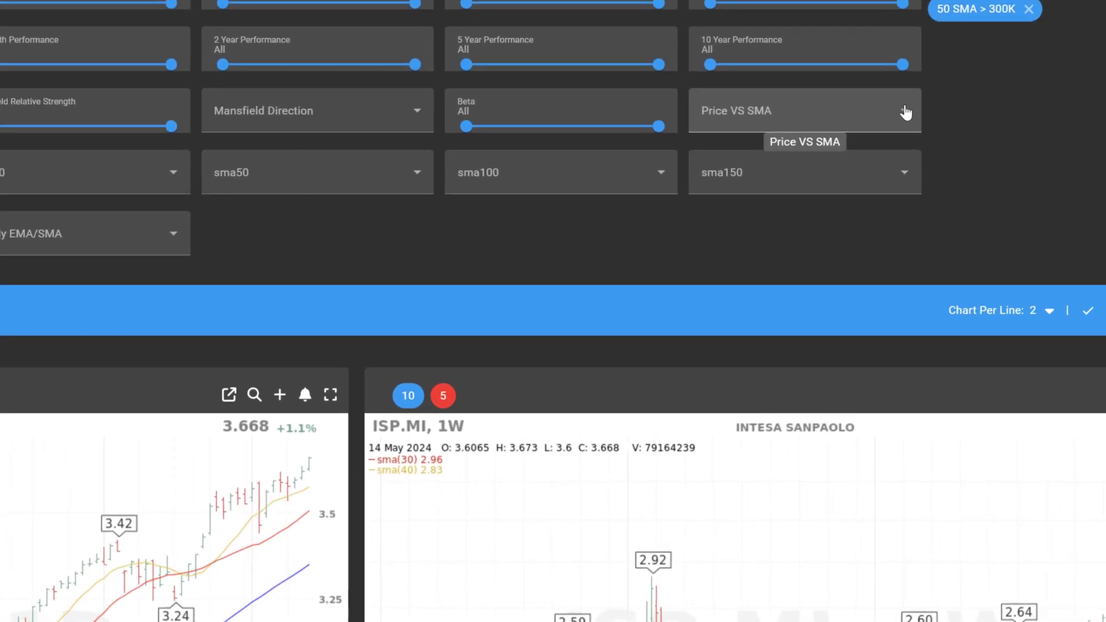
{"action": "left_click", "coordinate": [905, 113]}
{"action": "left_click_drag", "start_coordinate": [915, 148], "coordinate": [924, 313]}
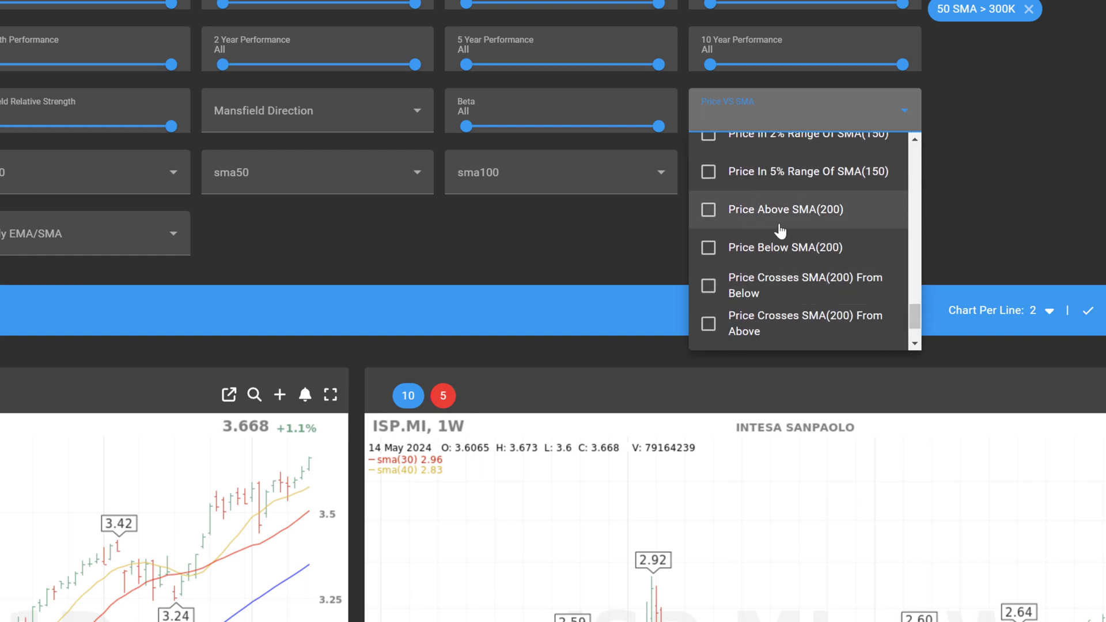
{"action": "left_click", "coordinate": [712, 210]}
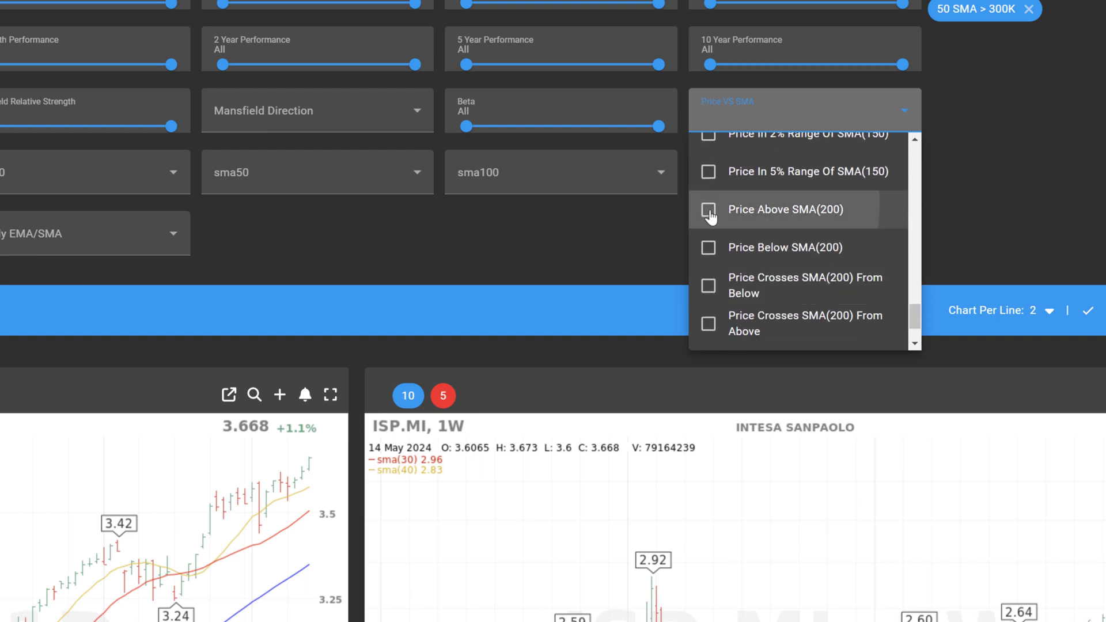
{"action": "left_click", "coordinate": [983, 214]}
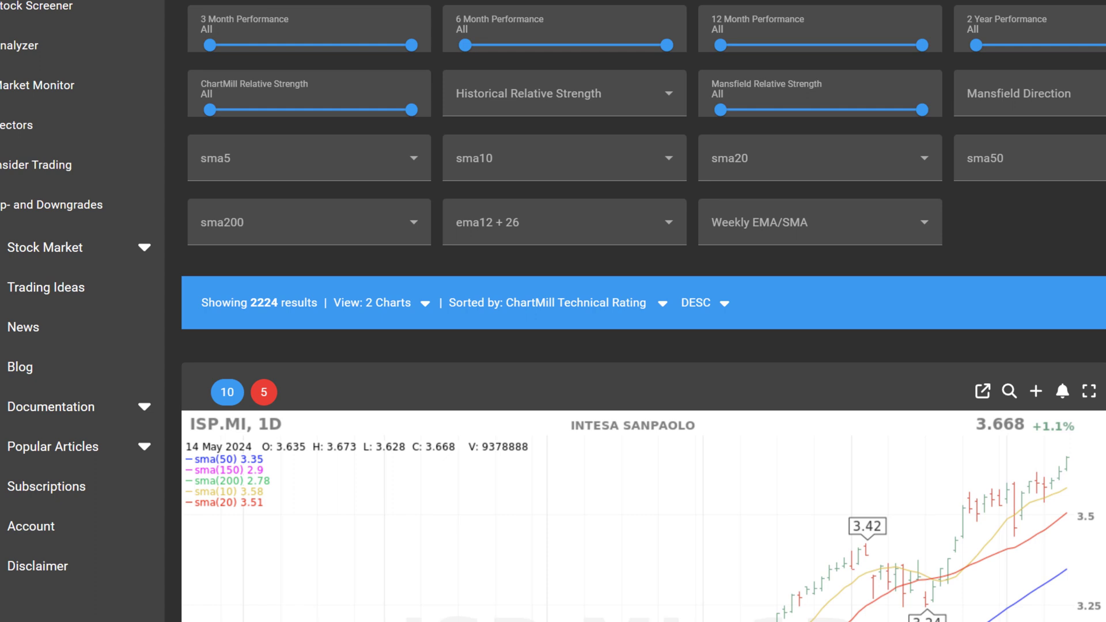
- Set the SMA(200) condition to SMA(200) Rising, leaving 1797 results
{"action": "left_click", "coordinate": [418, 226]}
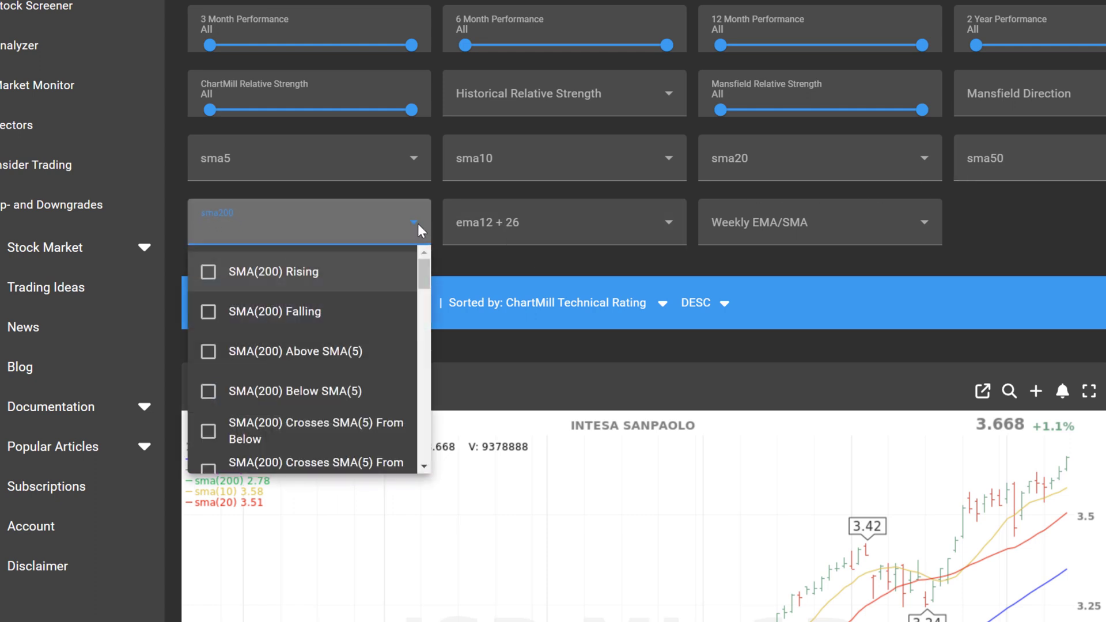
{"action": "left_click", "coordinate": [207, 274]}
{"action": "left_click", "coordinate": [471, 259]}
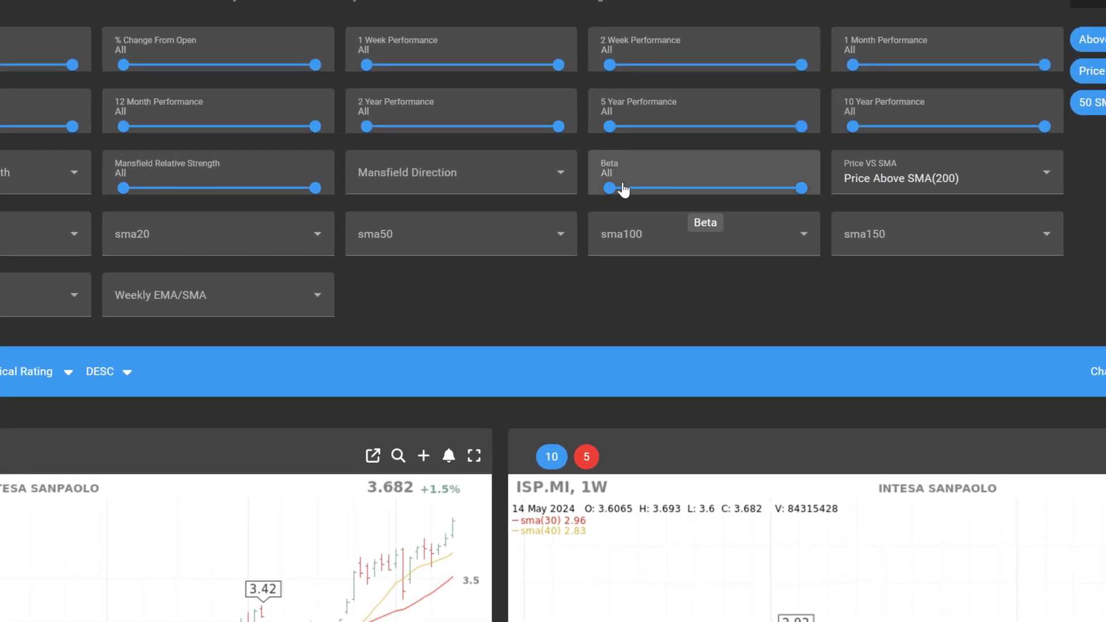
- Move the Beta slider to At least 0.5, trimming the list to 1220 results
{"action": "left_click_drag", "start_coordinate": [623, 190], "coordinate": [717, 197]}
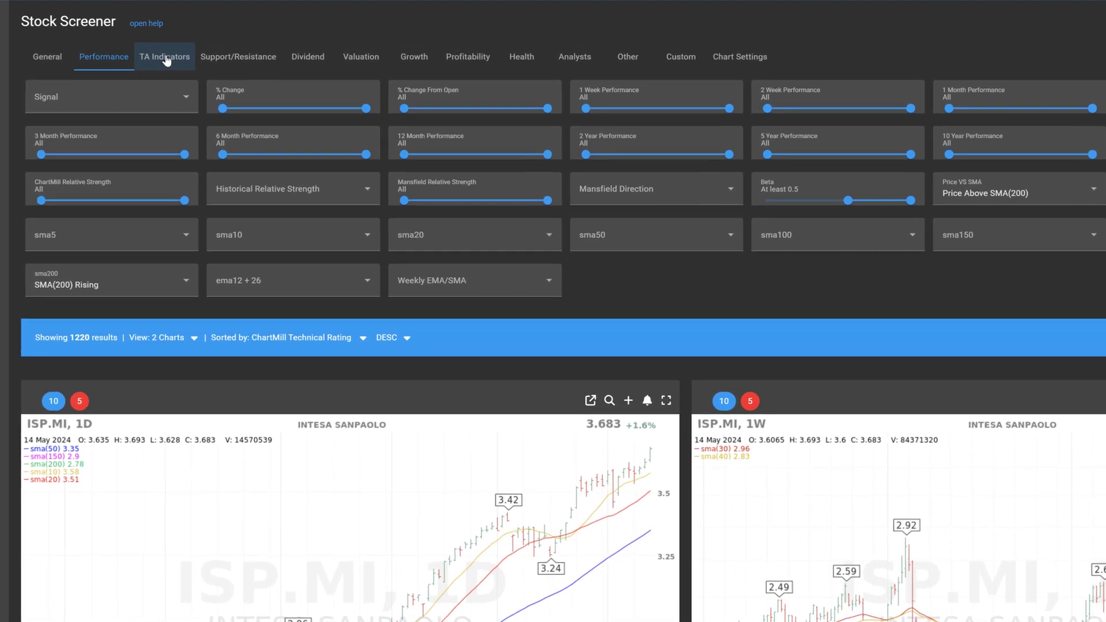
- Under TA Indicators, set the Volatility filter to ADR(20)% Above 1
{"action": "left_click", "coordinate": [166, 59]}
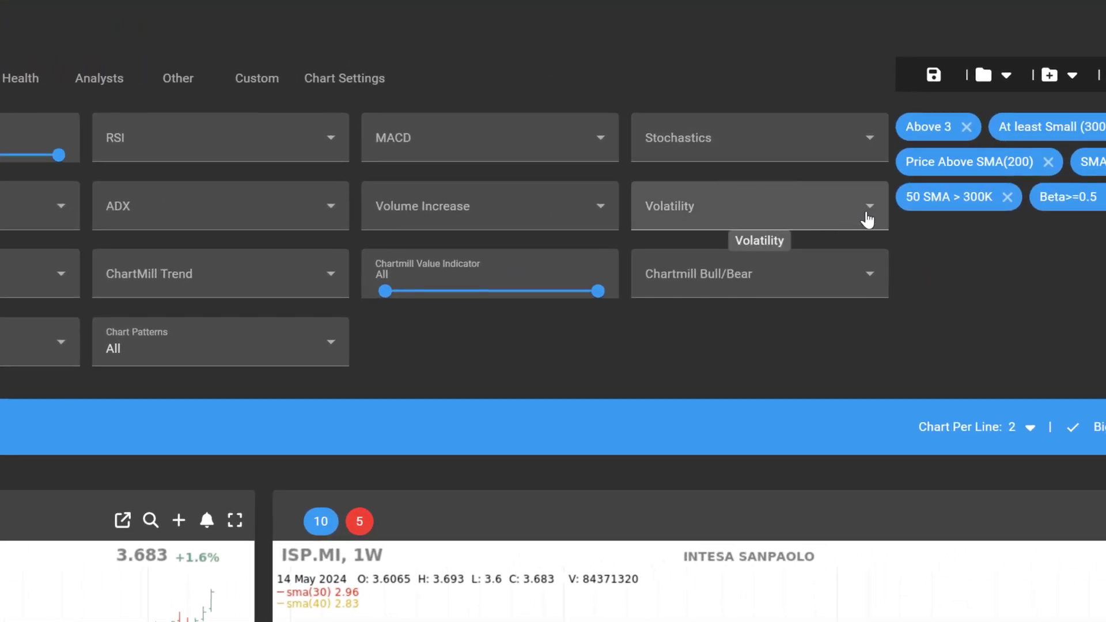
{"action": "left_click", "coordinate": [867, 218]}
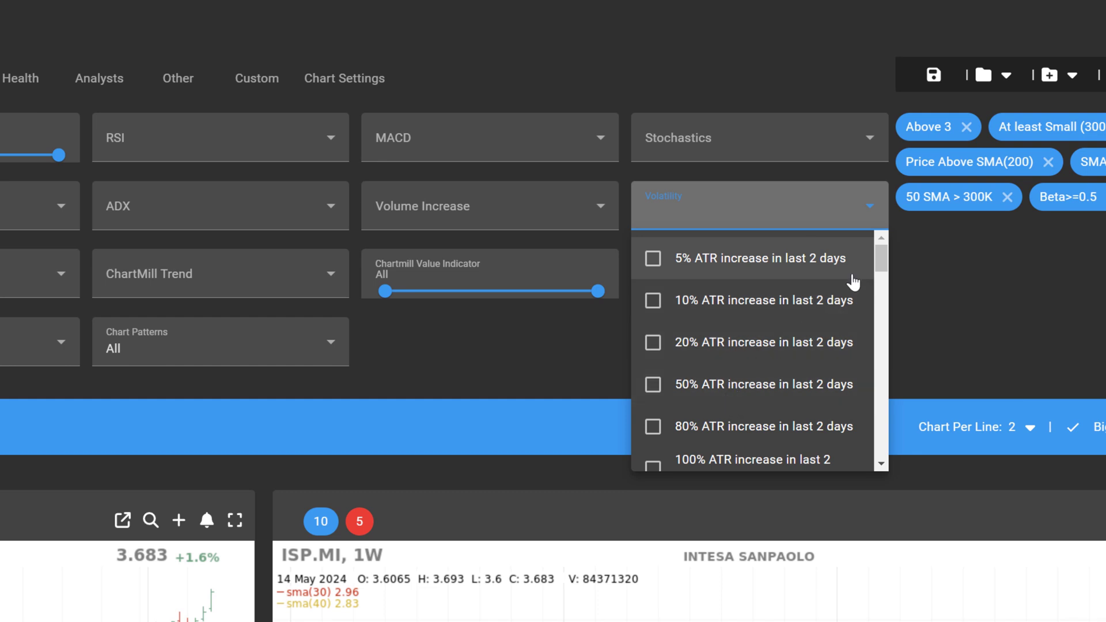
{"action": "left_click_drag", "start_coordinate": [881, 253], "coordinate": [856, 363]}
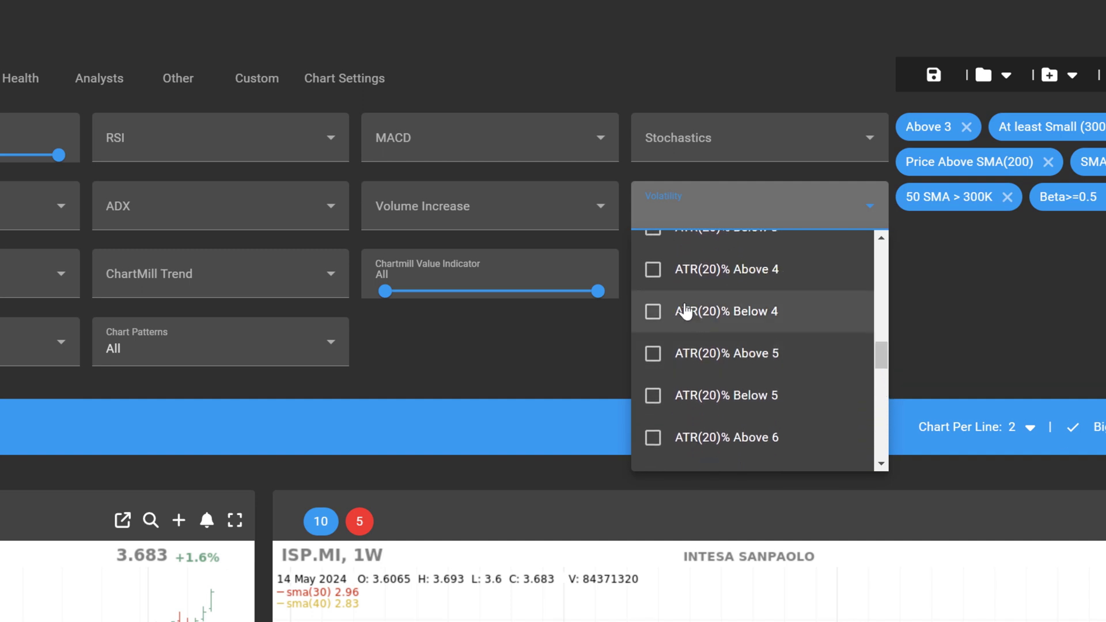
{"action": "left_click_drag", "start_coordinate": [884, 363], "coordinate": [883, 397]}
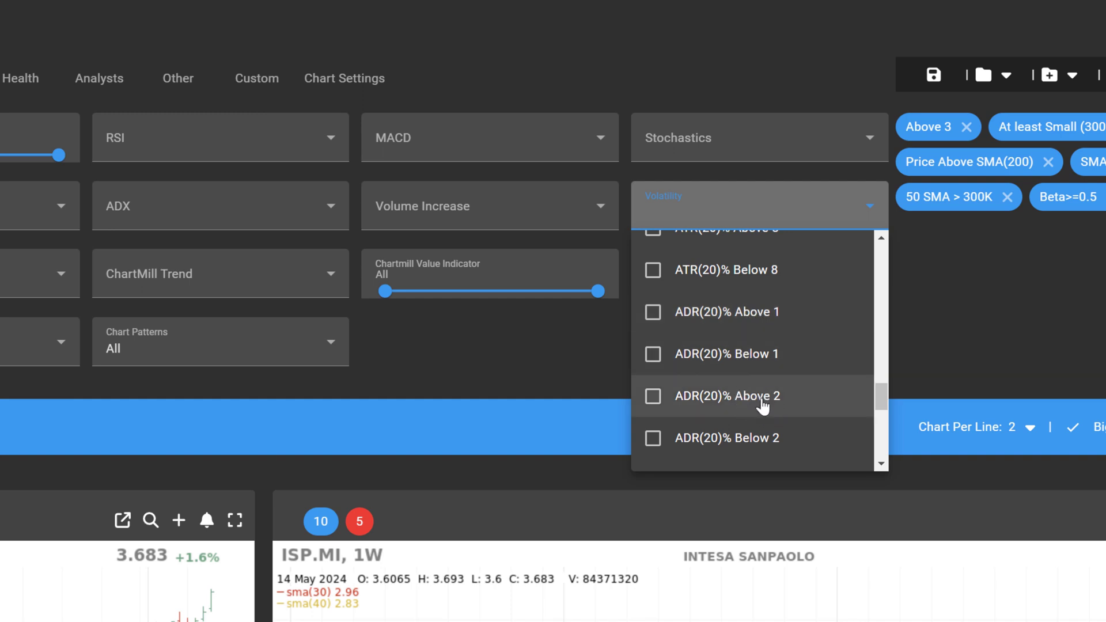
{"action": "left_click", "coordinate": [652, 313]}
{"action": "left_click", "coordinate": [904, 345]}
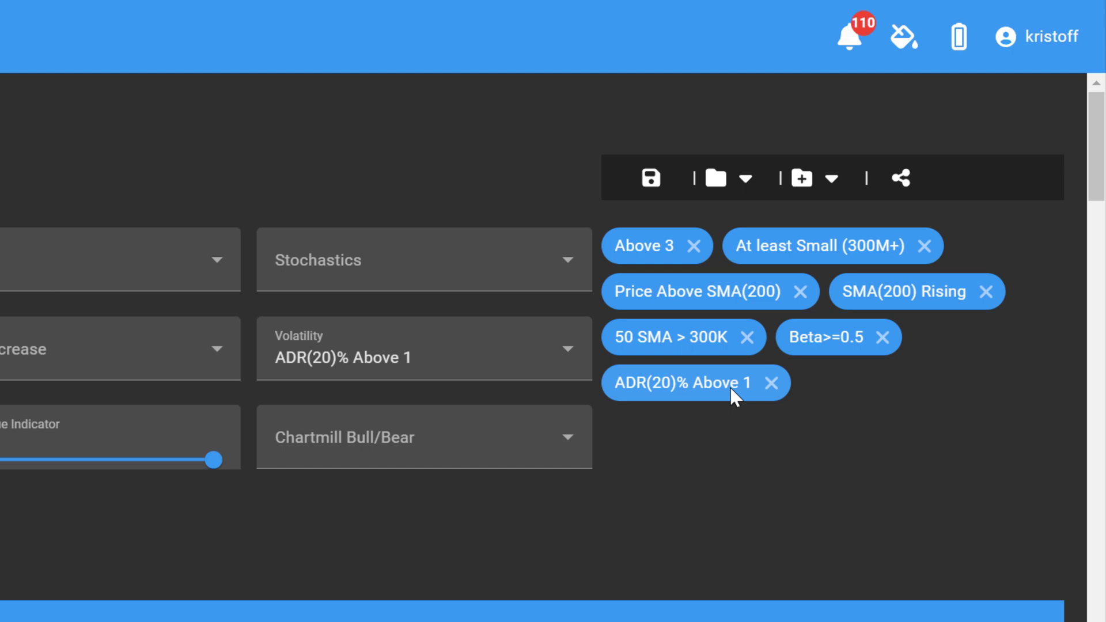
- Save the seven-filter screen as 'BASIC SCREEN SWING TRADING'
{"action": "left_click", "coordinate": [651, 177]}
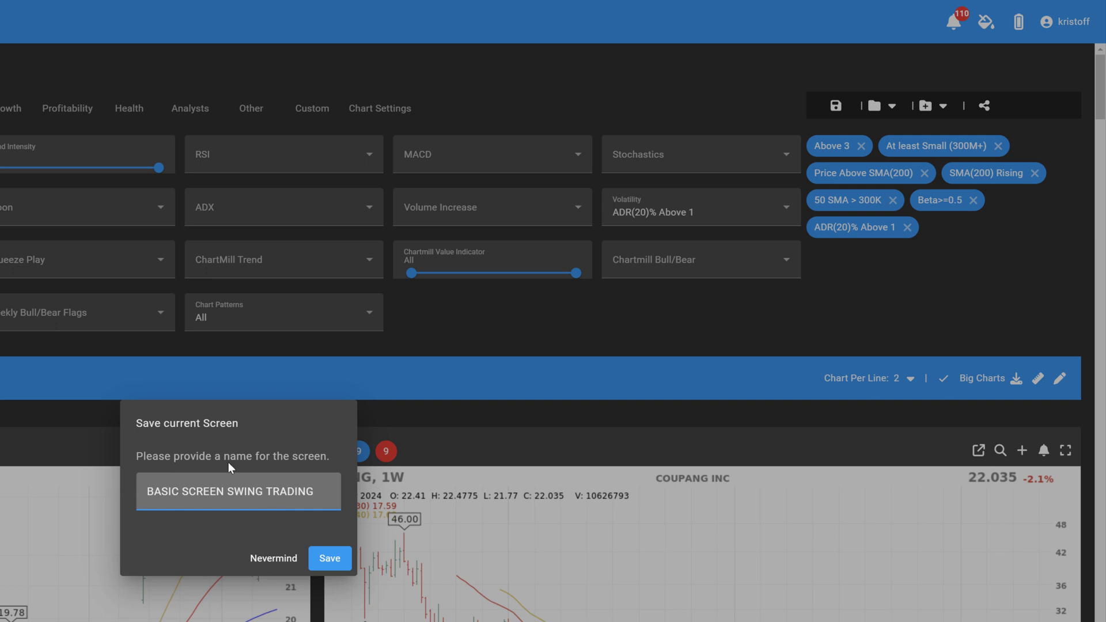
{"action": "left_click", "coordinate": [333, 557]}
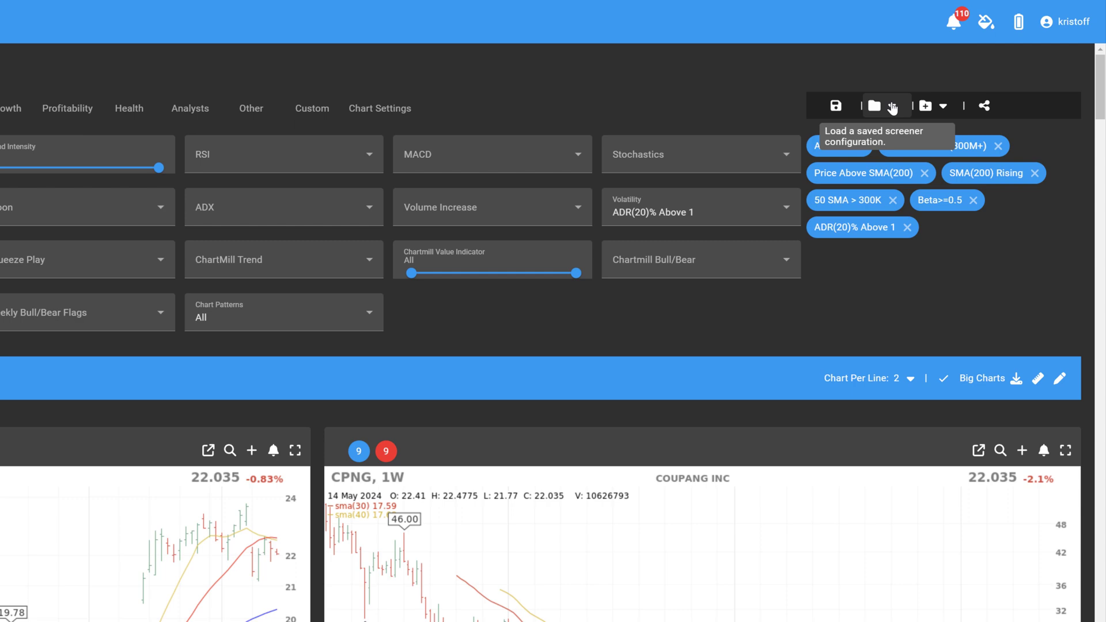
- Load 'BASIC SCREEN SWING TRADING' from the saved screens list, showing 1208 results
{"action": "left_click", "coordinate": [892, 108]}
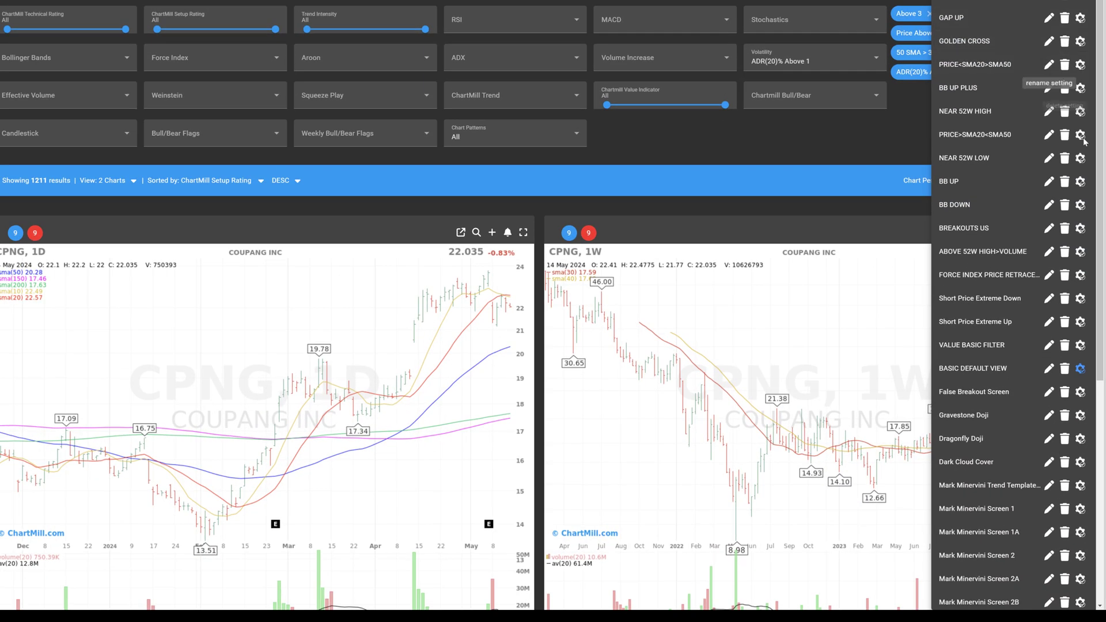
{"action": "scroll", "coordinate": [998, 595], "scroll_direction": "down", "scroll_amount": 6}
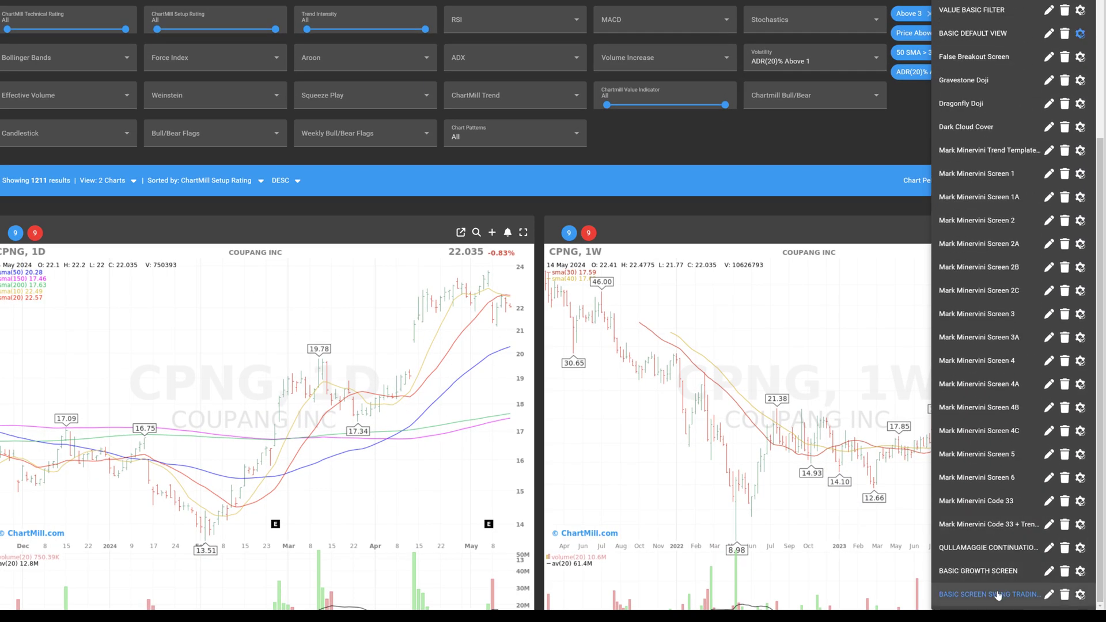
{"action": "left_click", "coordinate": [998, 595]}
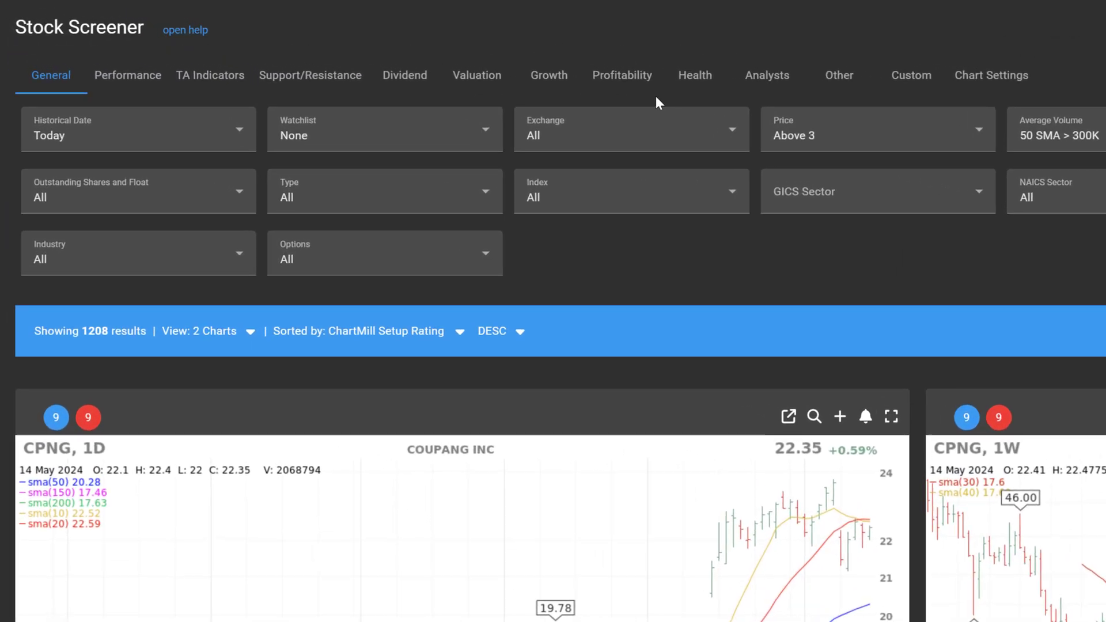
- Compare Europe Only (126) and Canada Only (81) exchanges, then settle on US Only (1002 results)
{"action": "left_click", "coordinate": [732, 135]}
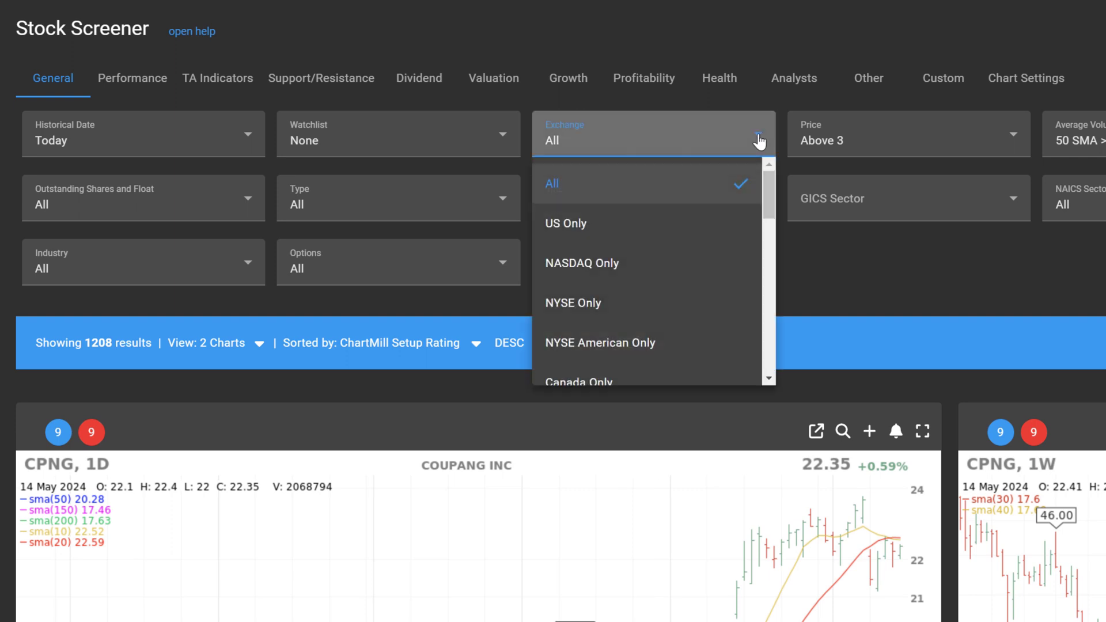
{"action": "left_click", "coordinate": [573, 224]}
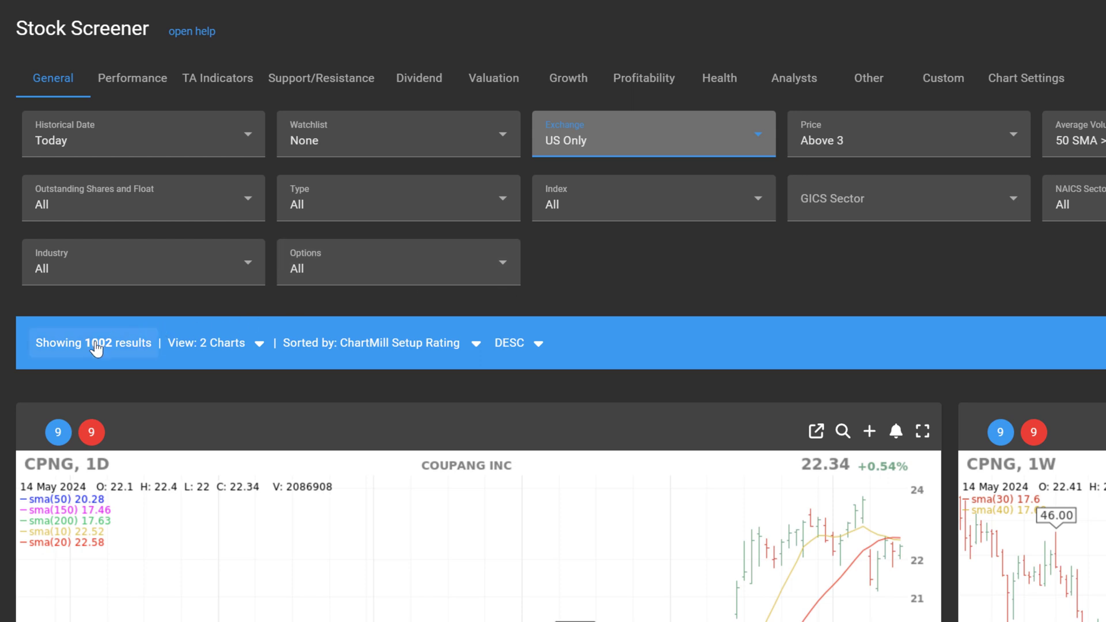
{"action": "left_click", "coordinate": [645, 147]}
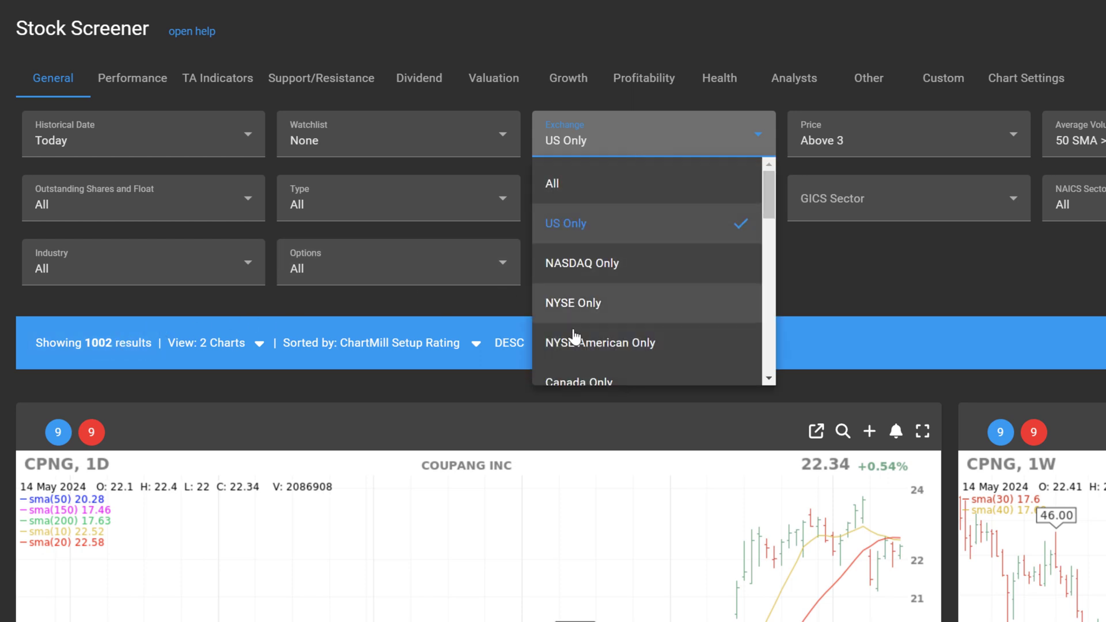
{"action": "scroll", "coordinate": [573, 337], "scroll_direction": "down", "scroll_amount": 3}
{"action": "scroll", "coordinate": [574, 337], "scroll_direction": "down", "scroll_amount": 2}
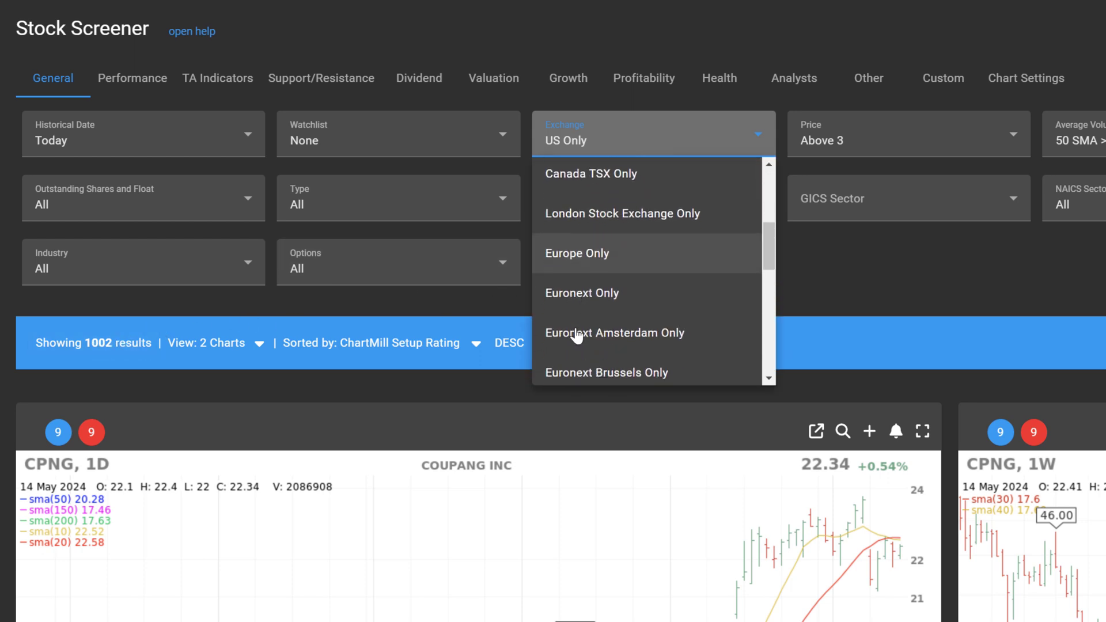
{"action": "left_click", "coordinate": [575, 256]}
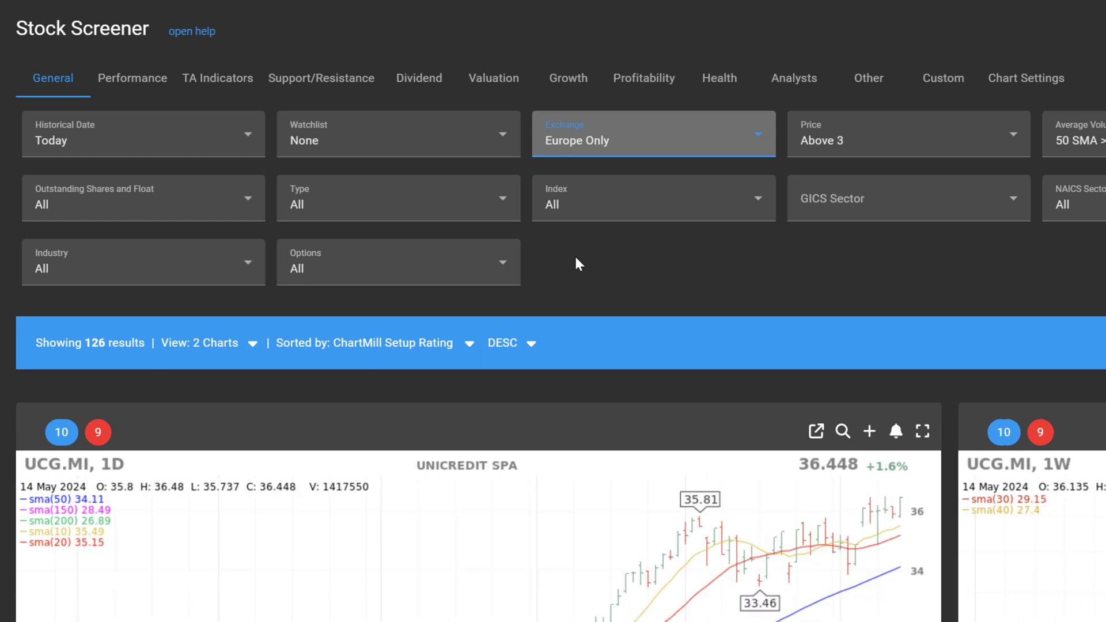
{"action": "left_click", "coordinate": [624, 140]}
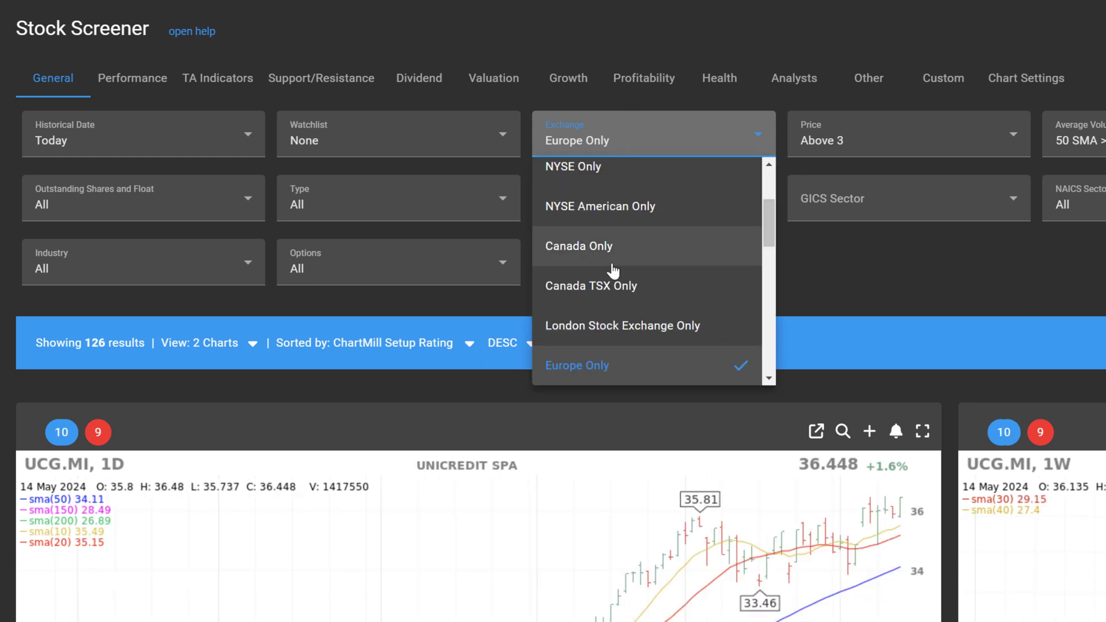
{"action": "left_click", "coordinate": [601, 251]}
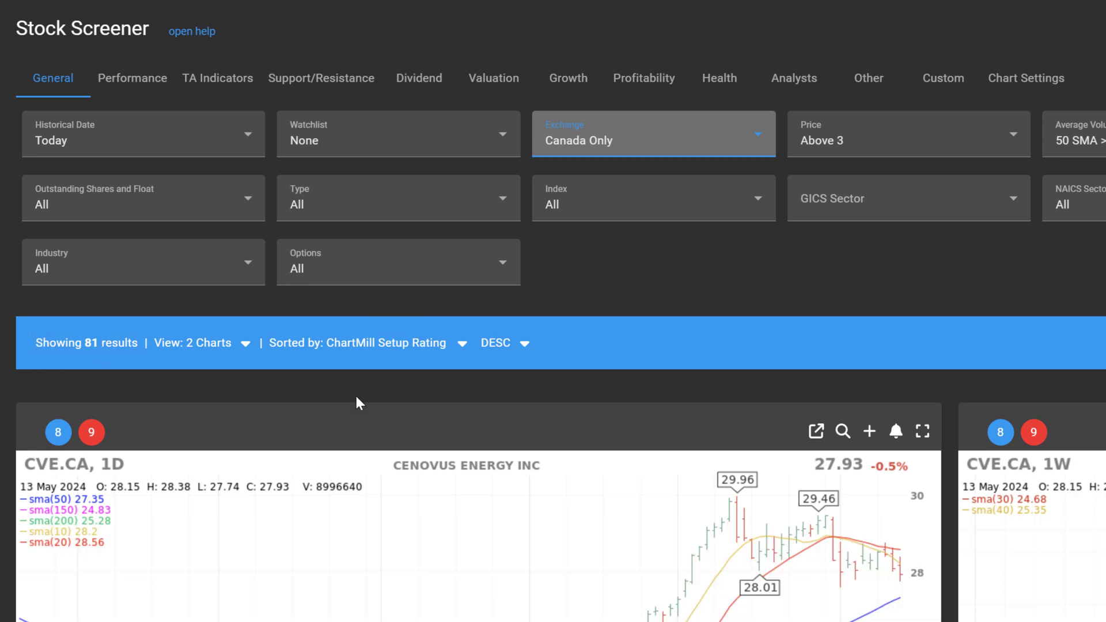
{"action": "left_click", "coordinate": [743, 145]}
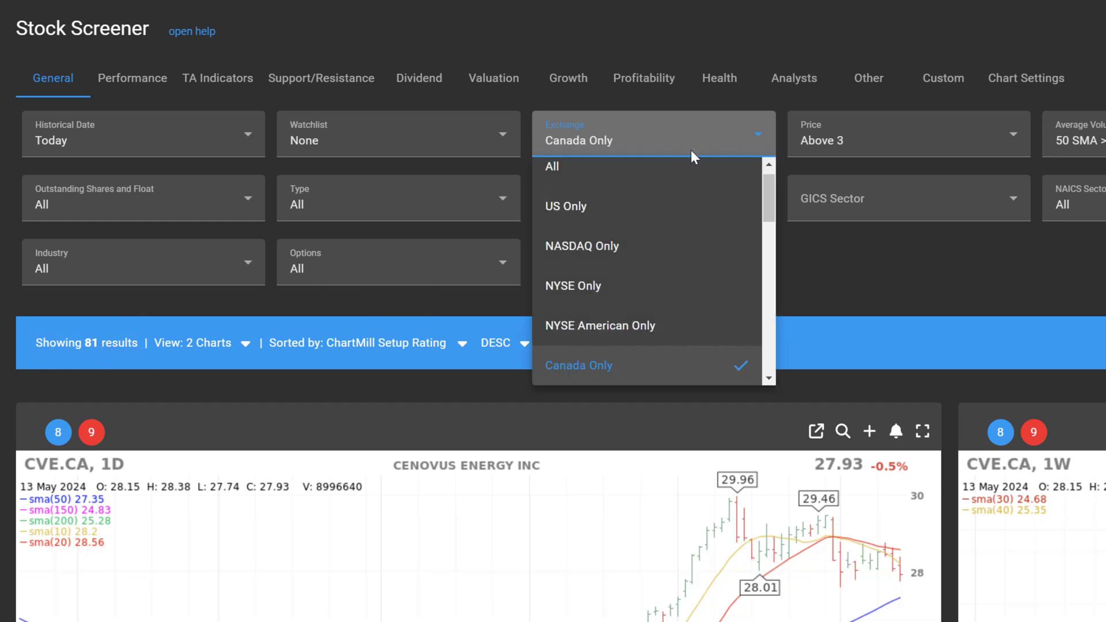
{"action": "left_click", "coordinate": [558, 219]}
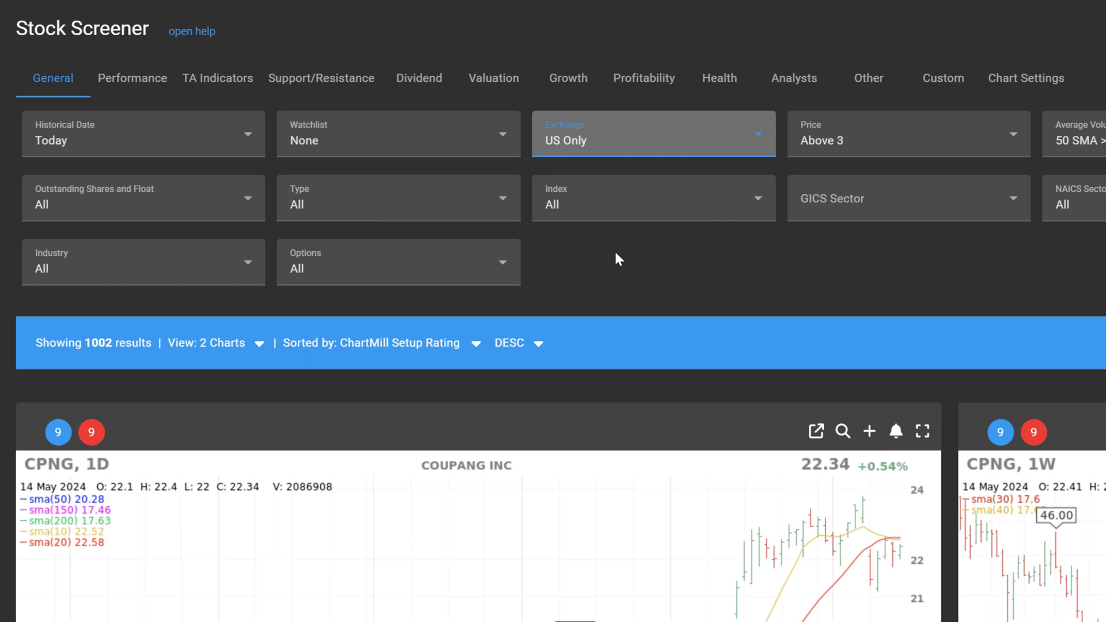
{"action": "left_click", "coordinate": [759, 202]}
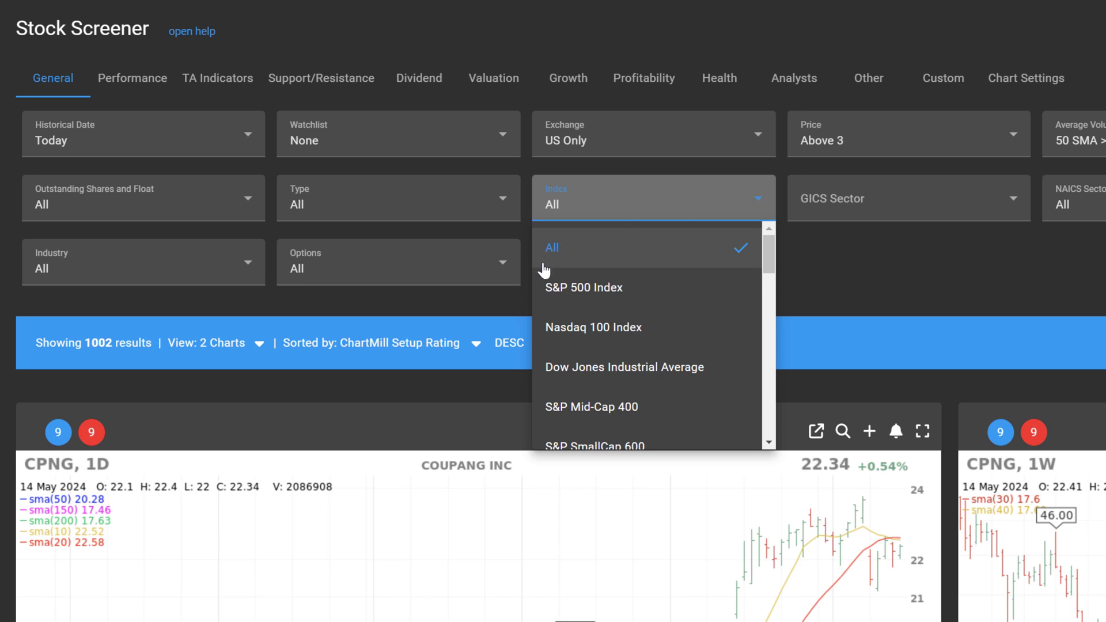
{"action": "left_click", "coordinate": [582, 335]}
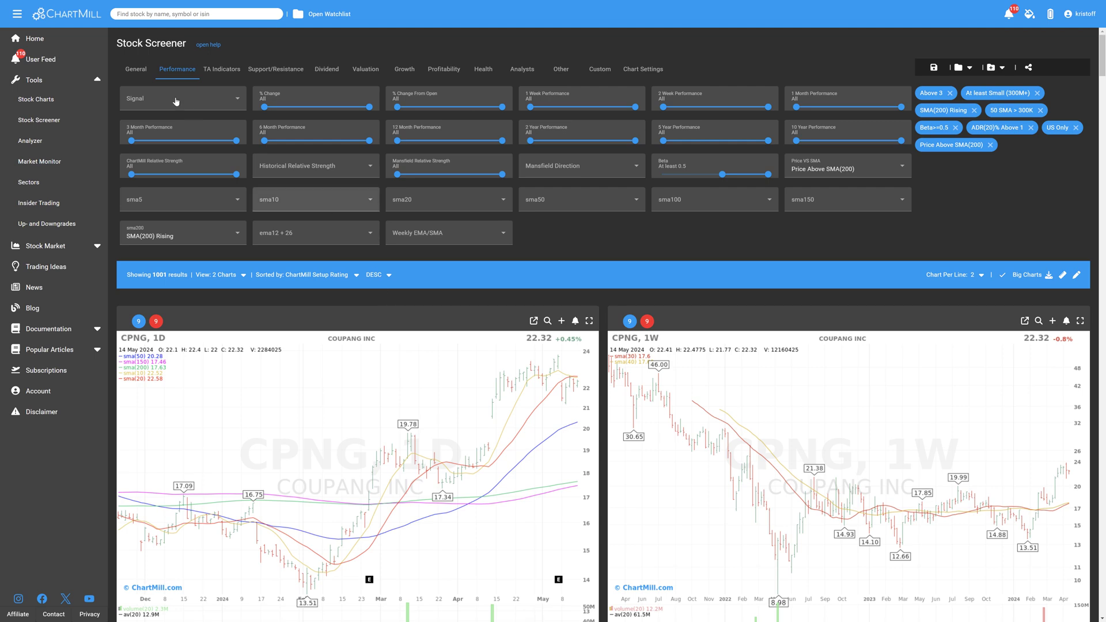
{"action": "left_click", "coordinate": [136, 69]}
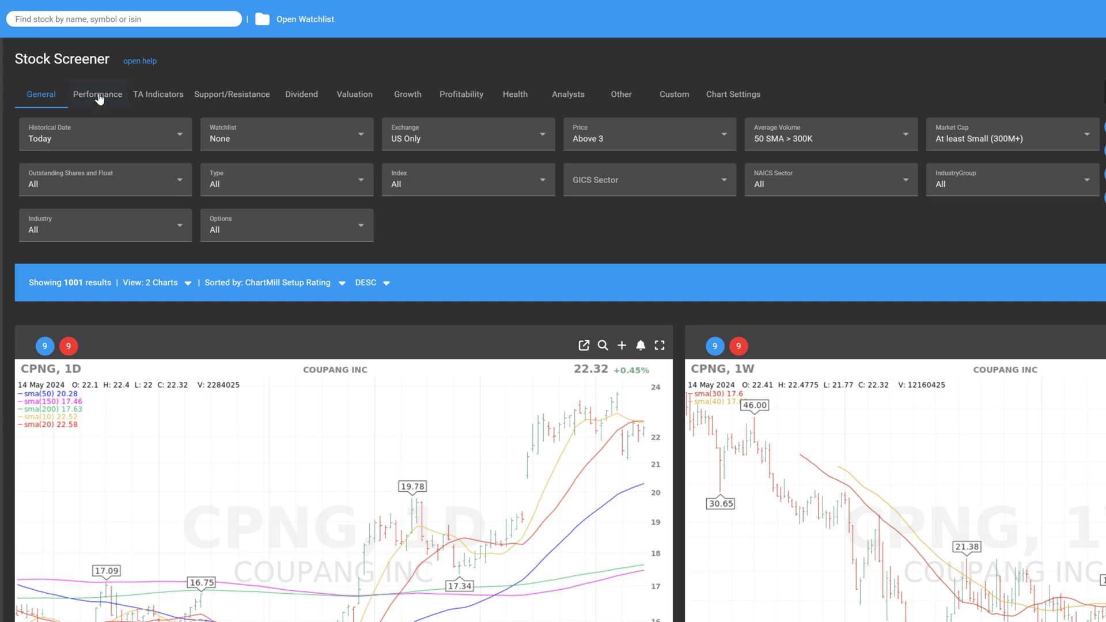
- On the Performance tab, set SMA(20) Above SMA(50) and SMA(50) Above SMA(200), leaving 462 results
{"action": "left_click", "coordinate": [99, 99]}
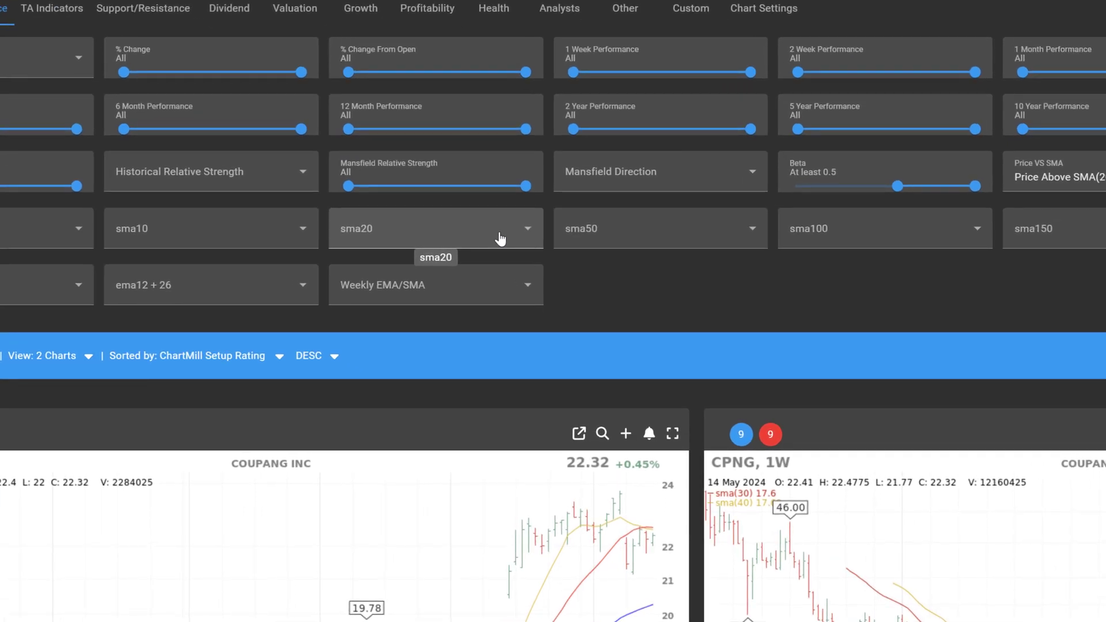
{"action": "left_click", "coordinate": [520, 278]}
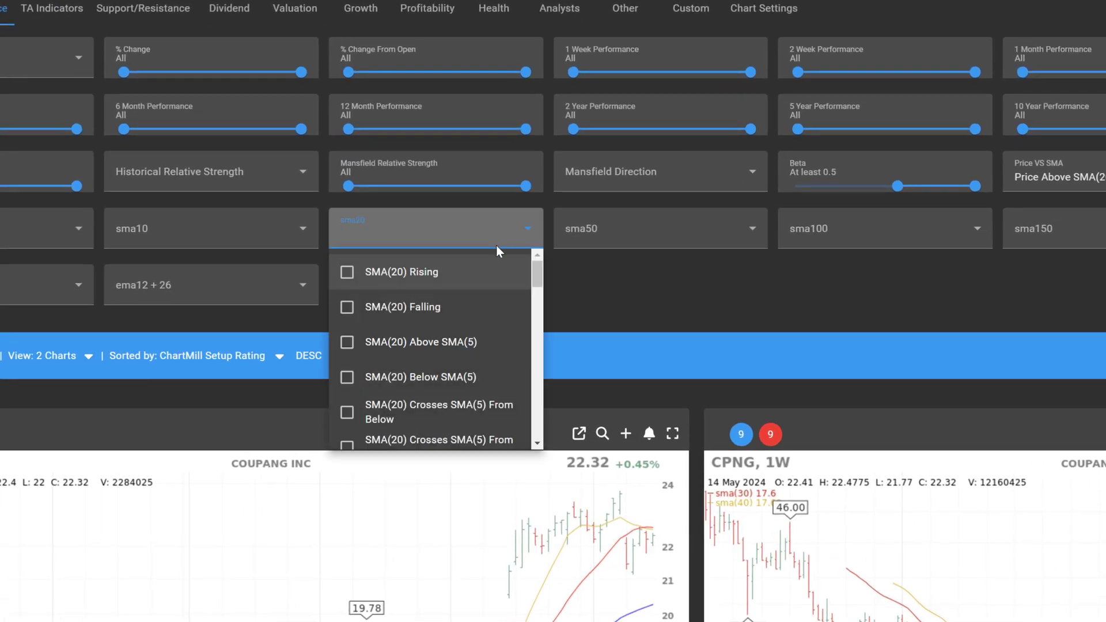
{"action": "left_click_drag", "start_coordinate": [537, 276], "coordinate": [541, 333]}
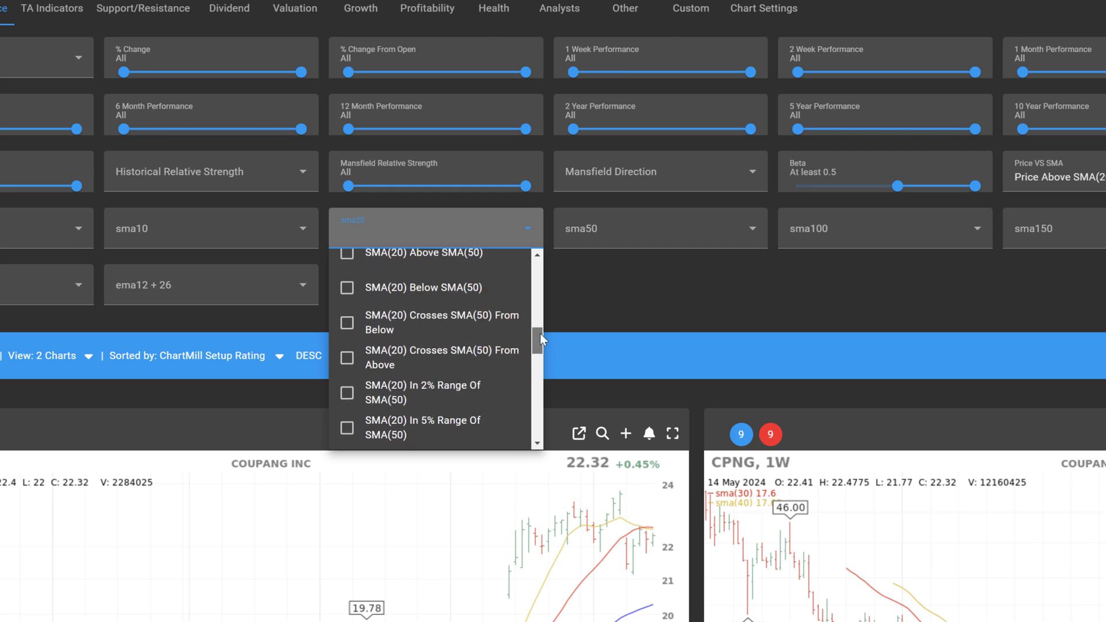
{"action": "left_click", "coordinate": [346, 258]}
{"action": "left_click", "coordinate": [646, 243]}
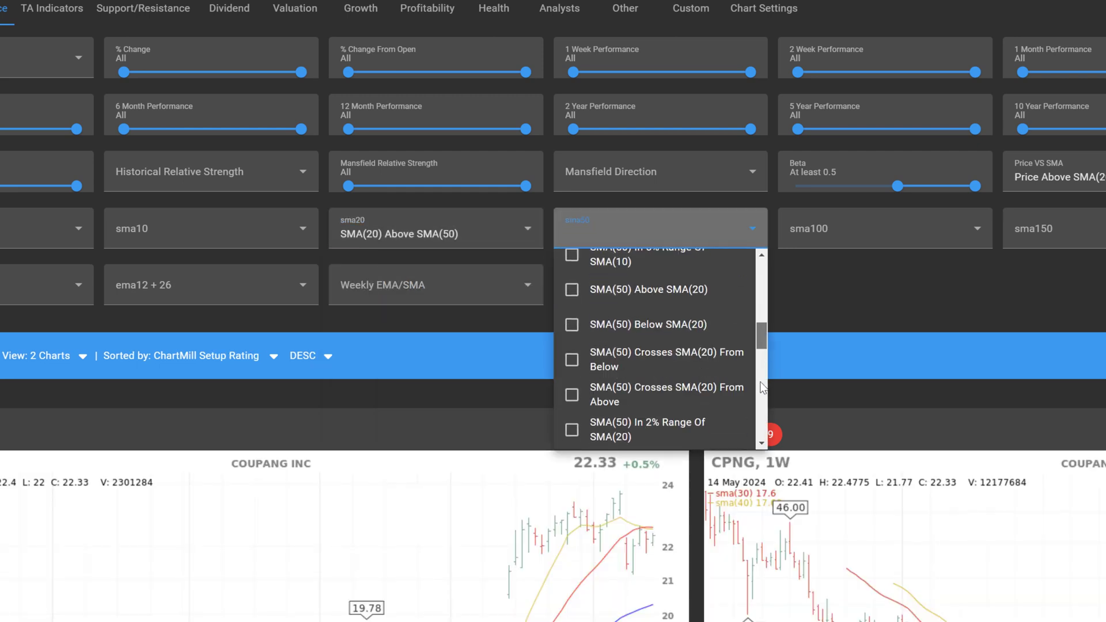
{"action": "scroll", "coordinate": [763, 394], "scroll_direction": "down", "scroll_amount": 5}
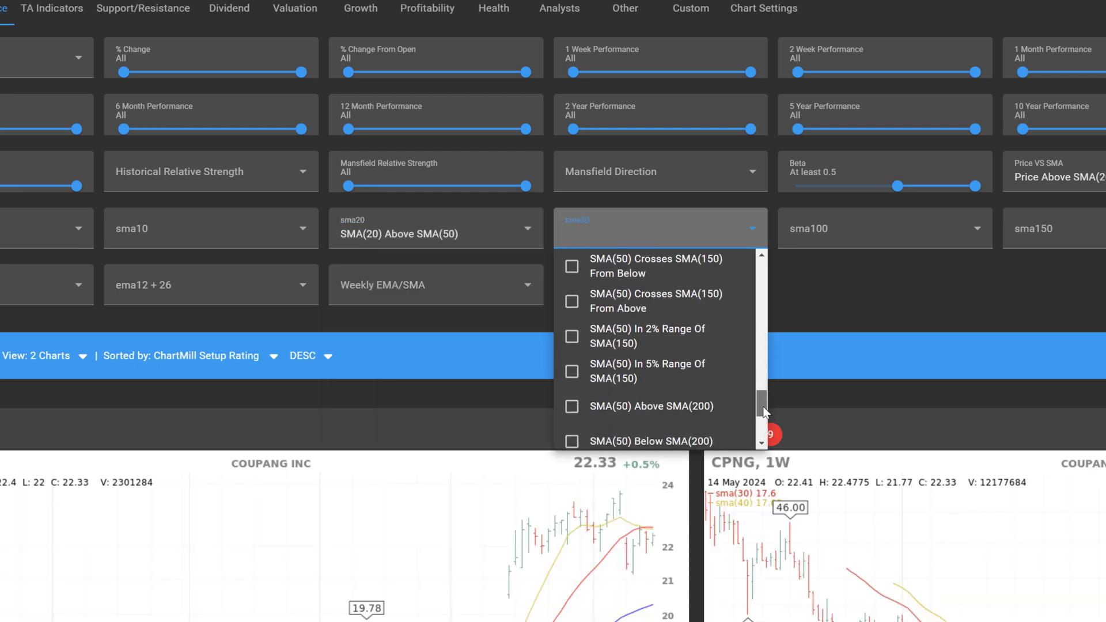
{"action": "left_click", "coordinate": [570, 406]}
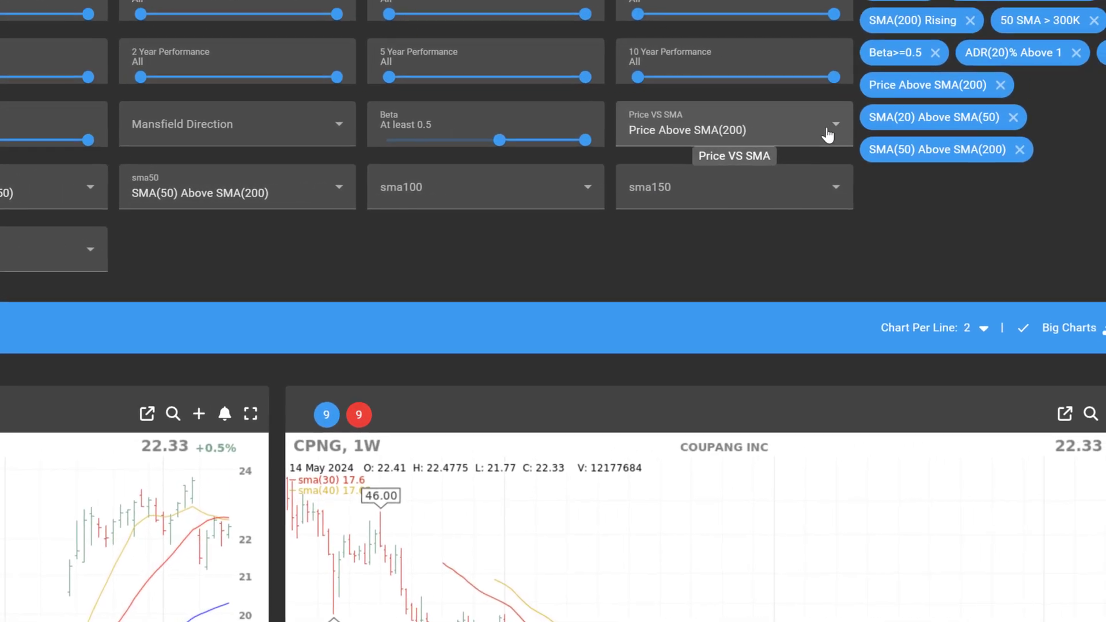
- Tick Price Below SMA(20) and Price Above SMA(50) in the Price VS SMA filter, leaving 32 results
{"action": "left_click", "coordinate": [827, 135]}
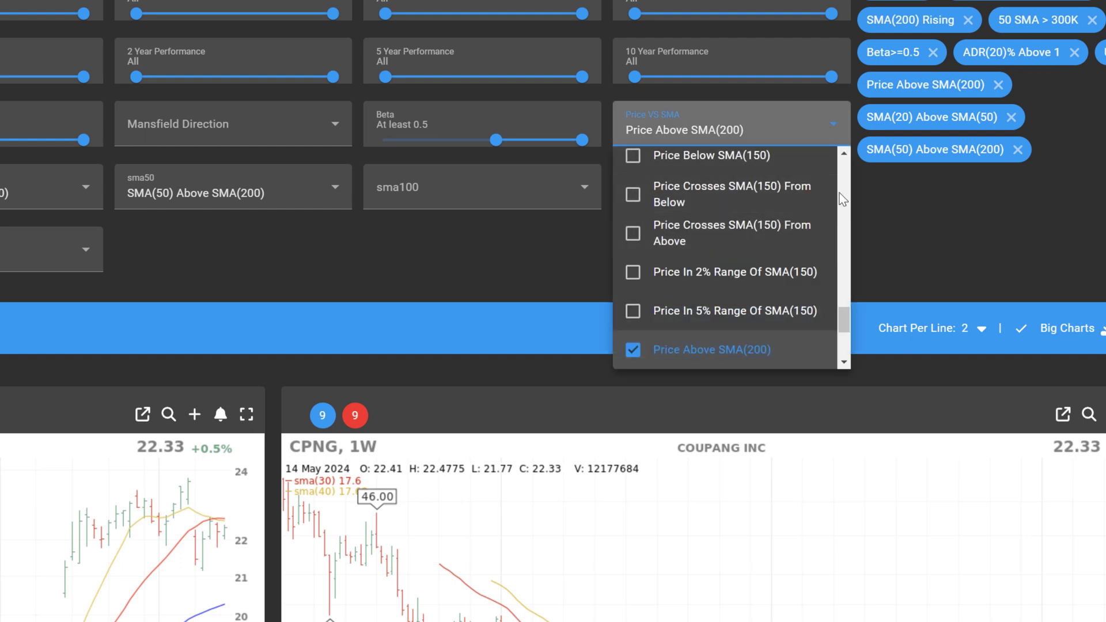
{"action": "left_click_drag", "start_coordinate": [844, 318], "coordinate": [837, 243]}
{"action": "left_click", "coordinate": [634, 306]}
{"action": "left_click", "coordinate": [633, 305]}
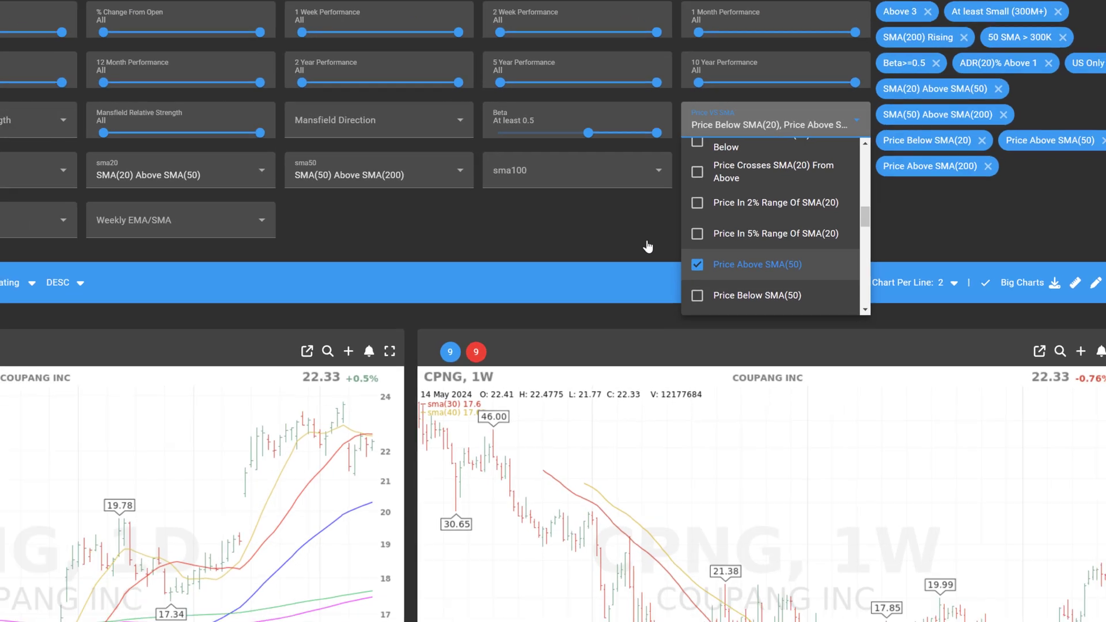
{"action": "left_click", "coordinate": [247, 375]}
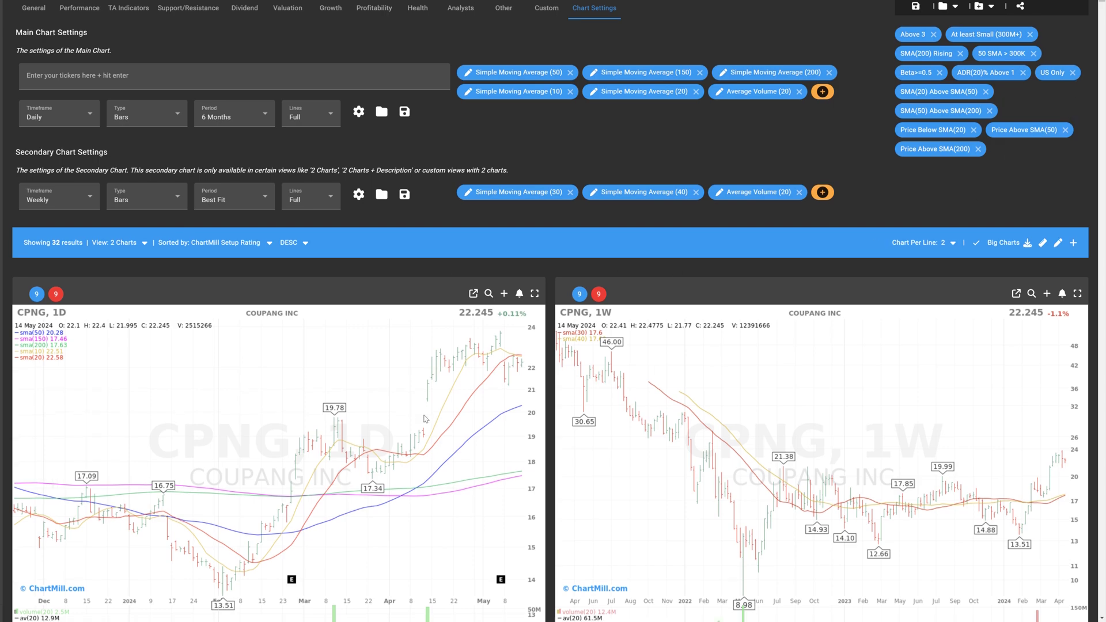
- Draw an up arrow from SM Energy's 46.60 daily low and a 48.55-to-24.66 weekly zig-zag
{"action": "scroll", "coordinate": [372, 415], "scroll_direction": "down", "scroll_amount": 9}
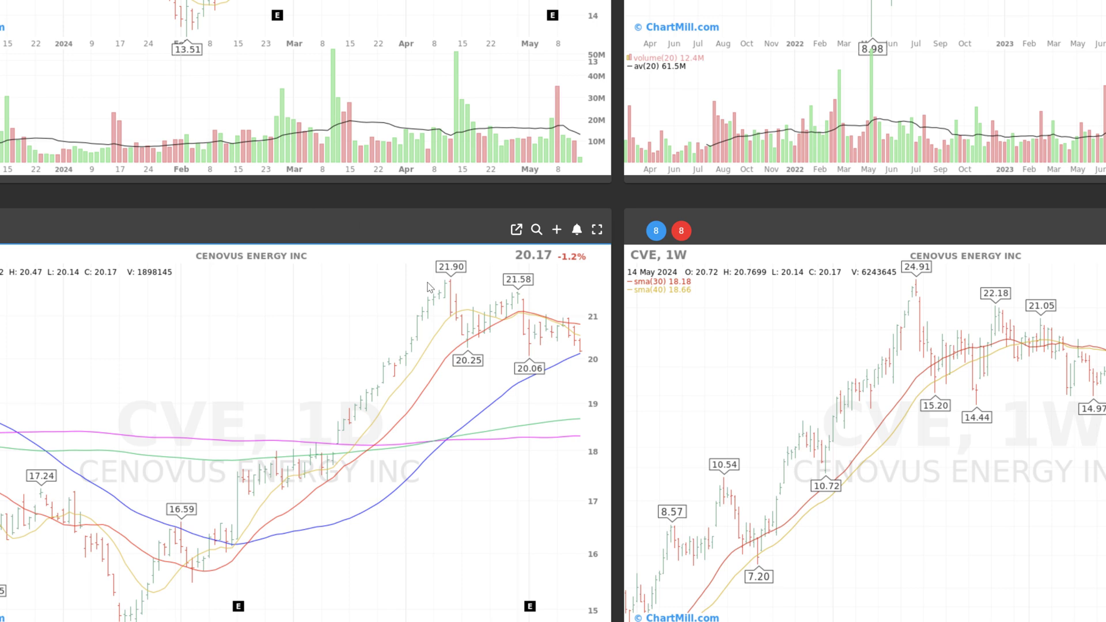
{"action": "left_click", "coordinate": [580, 352]}
{"action": "left_click", "coordinate": [527, 355]}
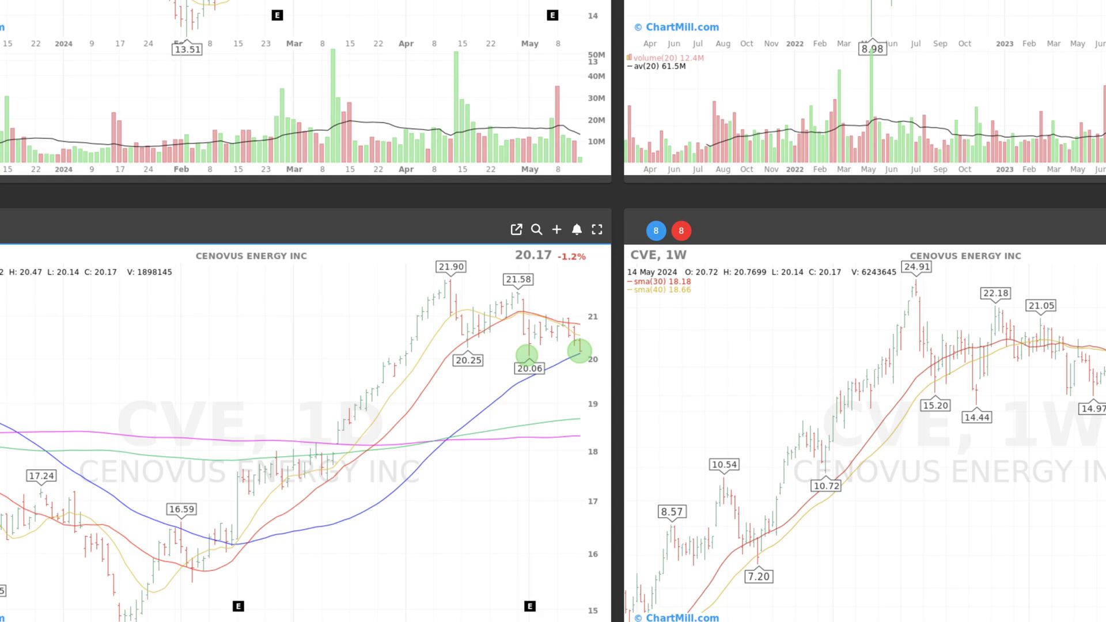
{"action": "scroll", "coordinate": [553, 311], "scroll_direction": "down", "scroll_amount": 20}
{"action": "scroll", "coordinate": [553, 311], "scroll_direction": "down", "scroll_amount": 20}
{"action": "scroll", "coordinate": [530, 288], "scroll_direction": "down", "scroll_amount": 5}
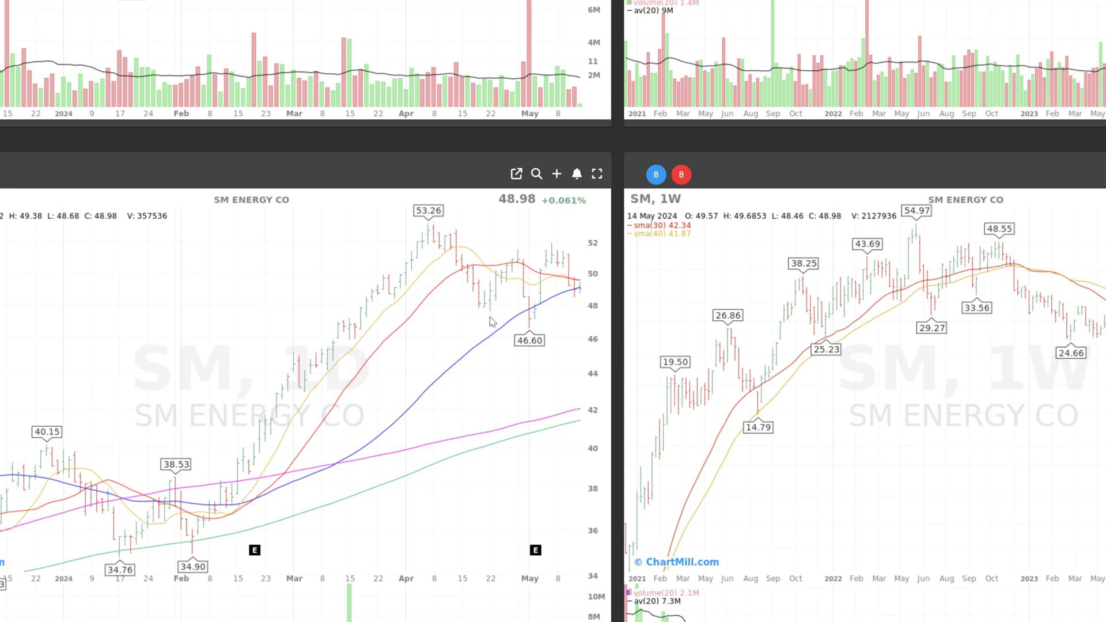
{"action": "left_click_drag", "start_coordinate": [529, 328], "coordinate": [550, 254]}
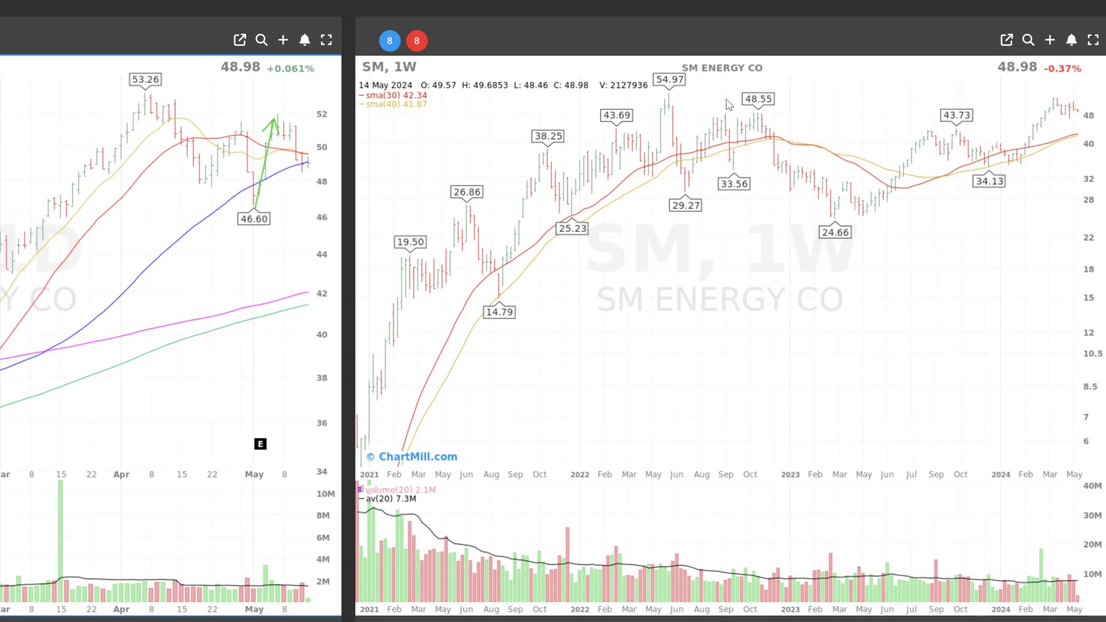
{"action": "mouse_move", "coordinate": [738, 122]}
{"action": "left_mouse_down"}
{"action": "mouse_move", "coordinate": [818, 219]}
{"action": "mouse_move", "coordinate": [919, 136]}
{"action": "mouse_move", "coordinate": [1007, 169]}
{"action": "mouse_move", "coordinate": [1048, 101]}
{"action": "mouse_move", "coordinate": [1079, 126]}
{"action": "left_mouse_up"}
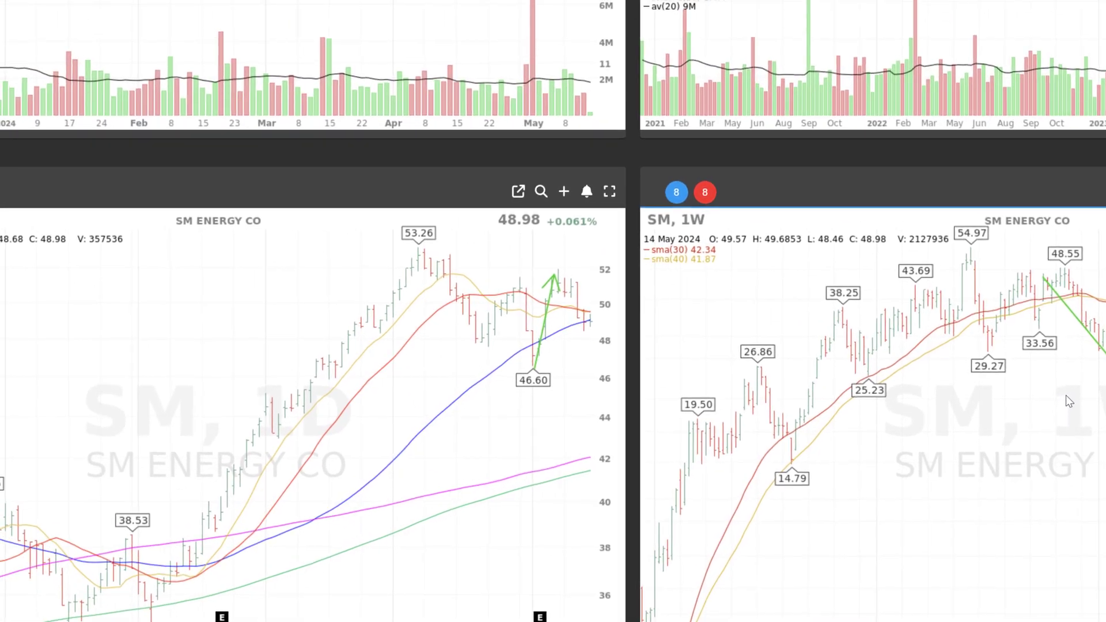
- Add SM Energy to the Up on earnings watchlist
{"action": "left_click", "coordinate": [564, 191]}
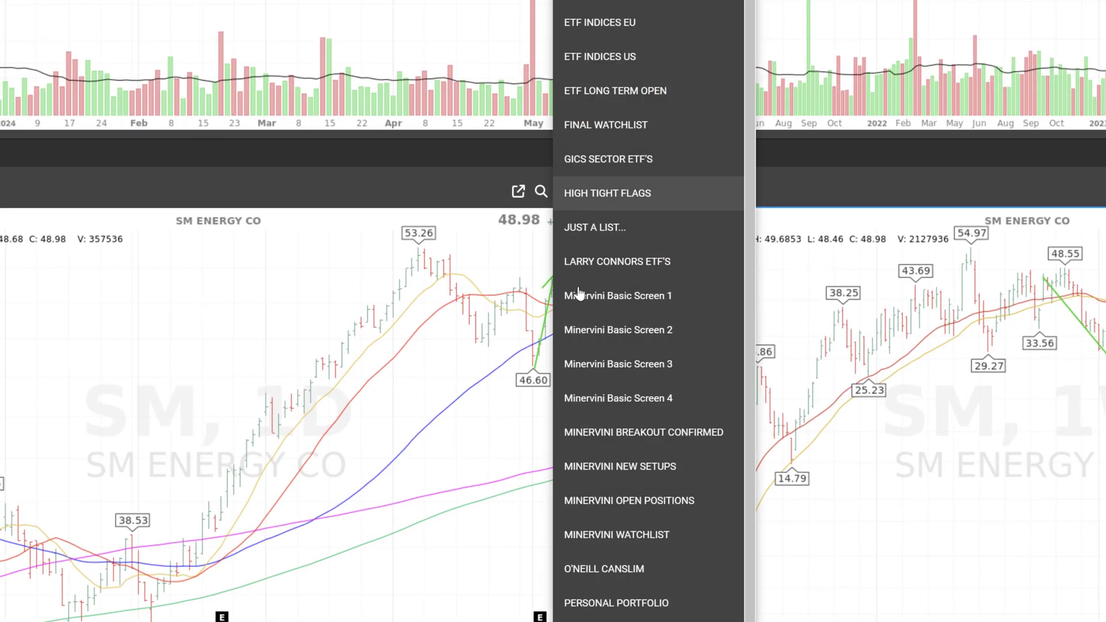
{"action": "scroll", "coordinate": [752, 173], "scroll_direction": "down", "scroll_amount": 4}
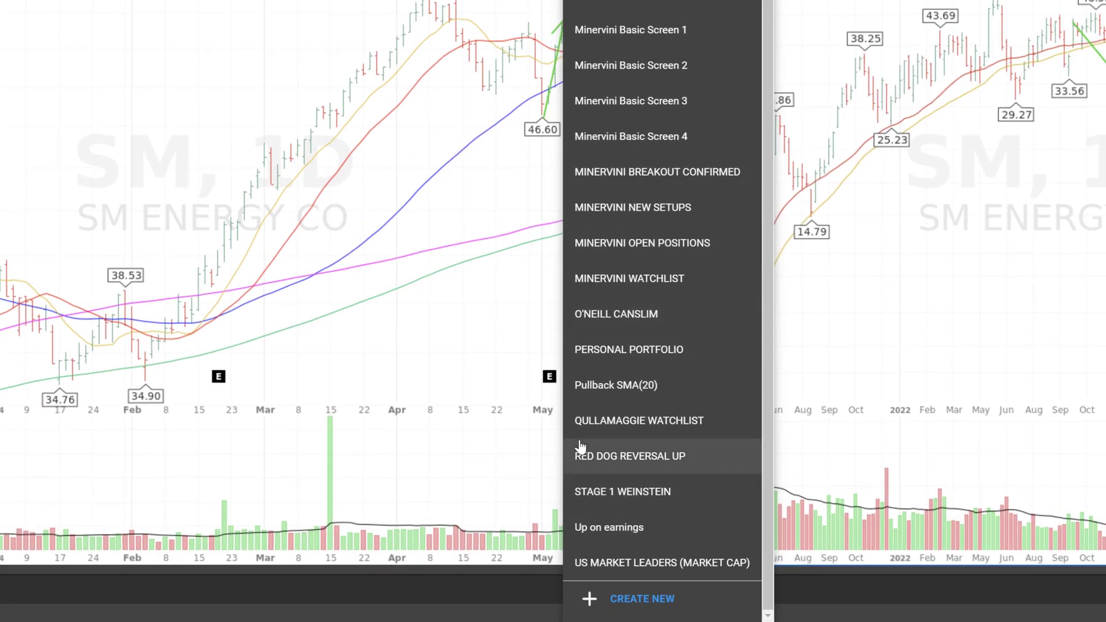
{"action": "left_click", "coordinate": [606, 526]}
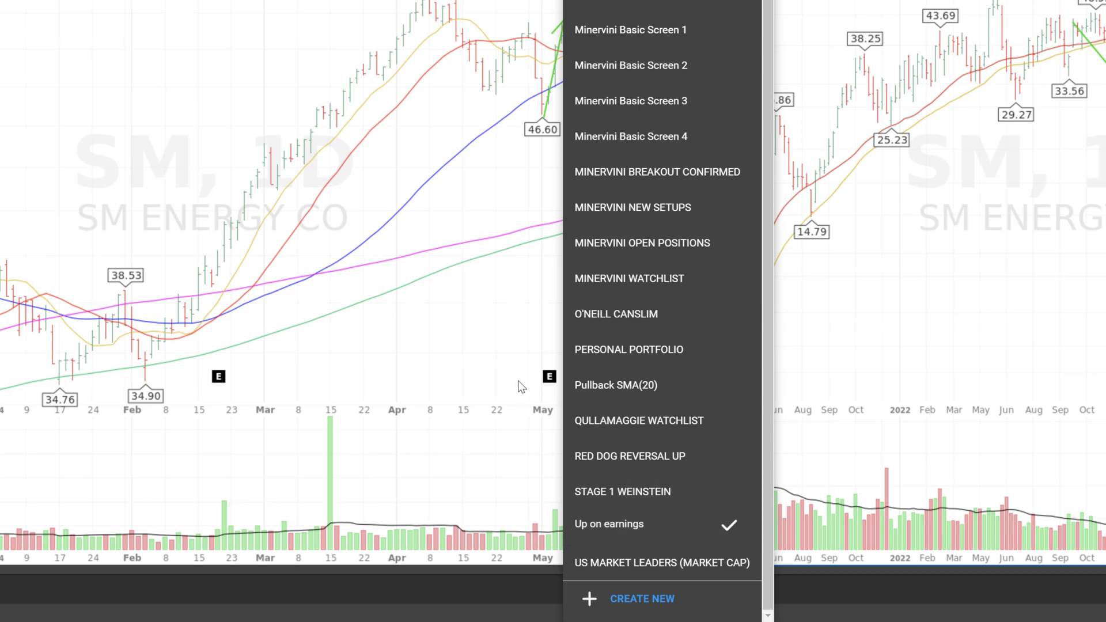
{"action": "left_click", "coordinate": [542, 383]}
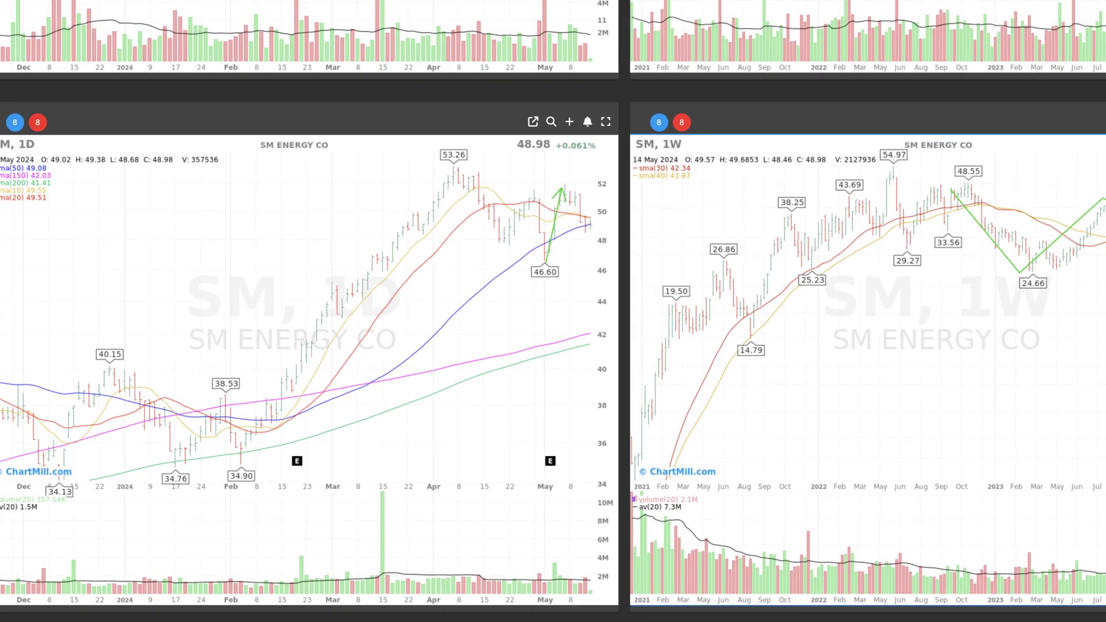
- Create a price alert for SM Energy at 55 and return to the results list
{"action": "left_click", "coordinate": [565, 189]}
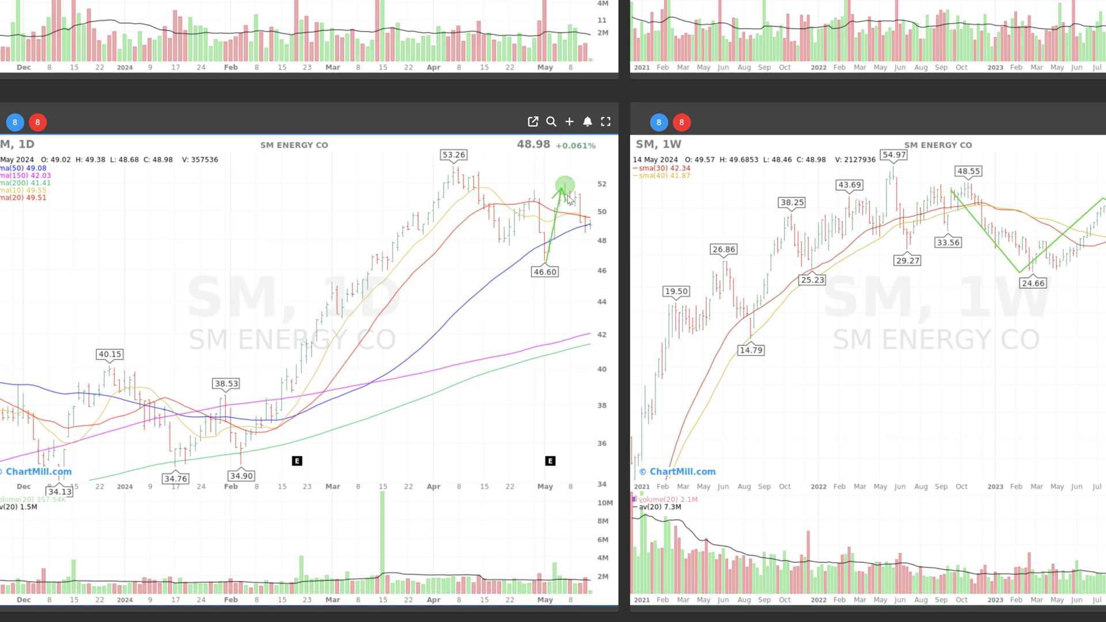
{"action": "left_click", "coordinate": [585, 122]}
{"action": "left_click", "coordinate": [384, 192]}
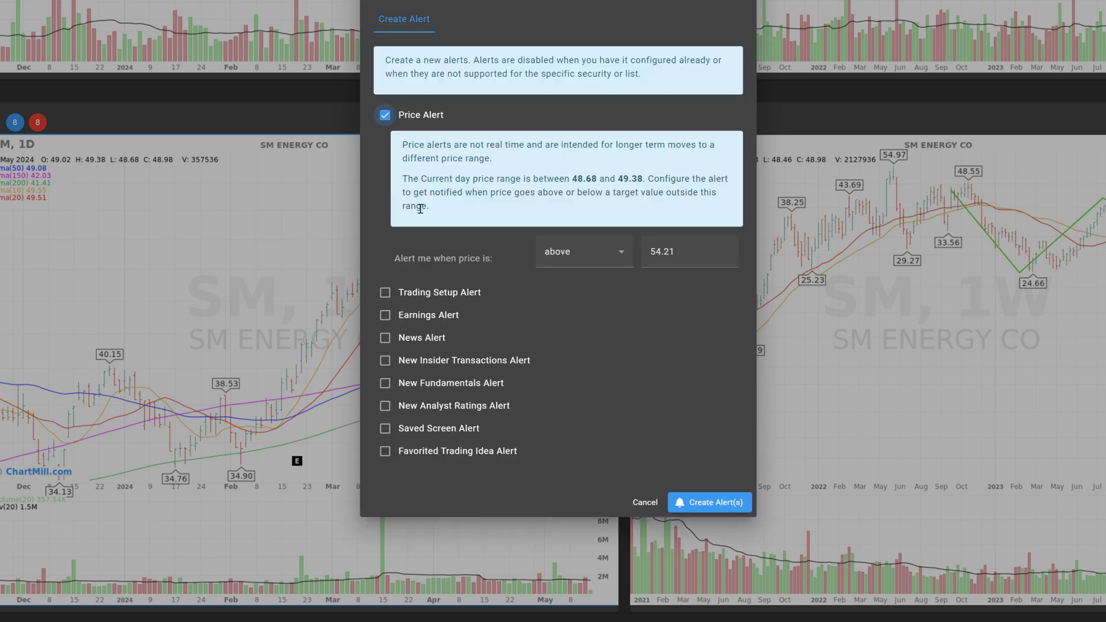
{"action": "double_click", "coordinate": [697, 256]}
{"action": "type", "text": "55"}
{"action": "left_click", "coordinate": [714, 502]}
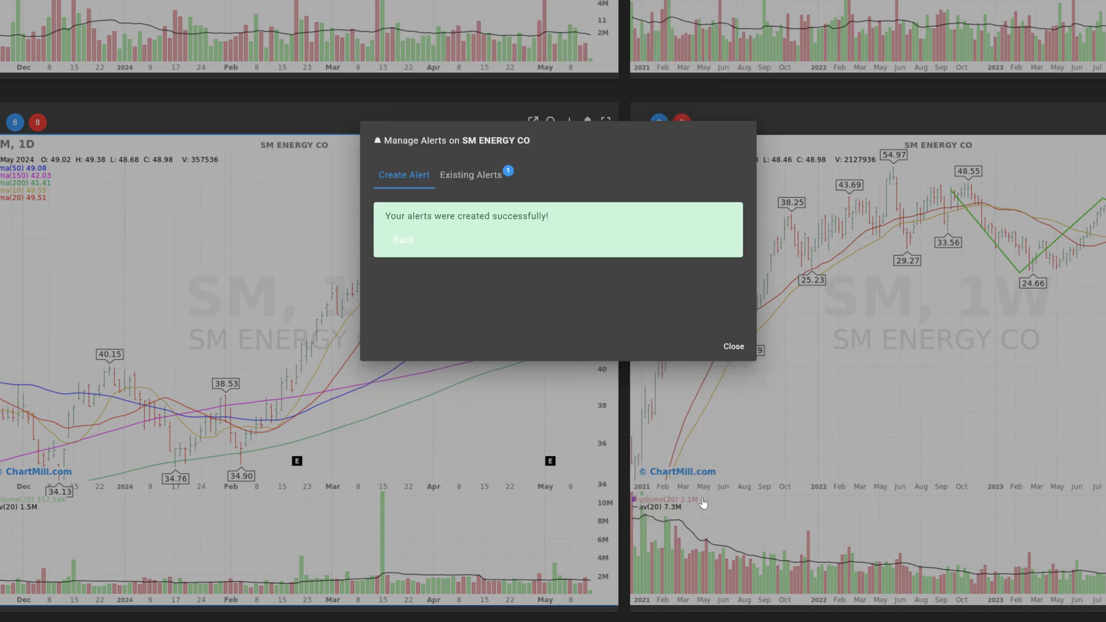
{"action": "left_click", "coordinate": [252, 285]}
{"action": "scroll", "coordinate": [425, 184], "scroll_direction": "up", "scroll_amount": 6}
{"action": "scroll", "coordinate": [425, 184], "scroll_direction": "up", "scroll_amount": 20}
{"action": "scroll", "coordinate": [452, 177], "scroll_direction": "up", "scroll_amount": 20}
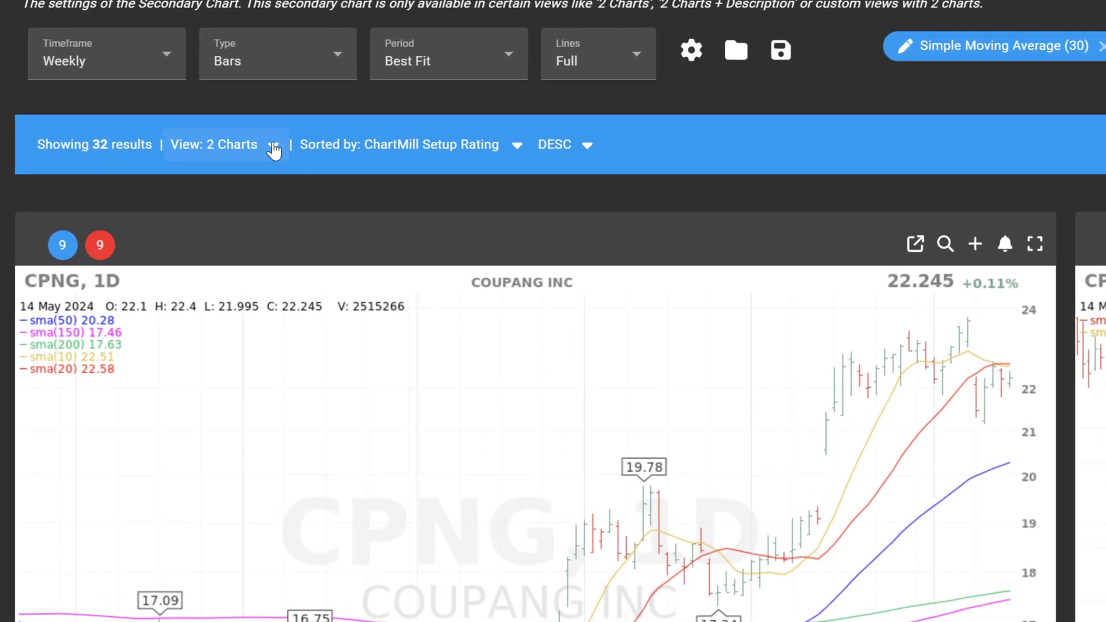
- Switch the results layout to single daily Charts with Chart Per Line set to 4
{"action": "left_click", "coordinate": [274, 148]}
{"action": "mouse_move", "coordinate": [244, 282]}
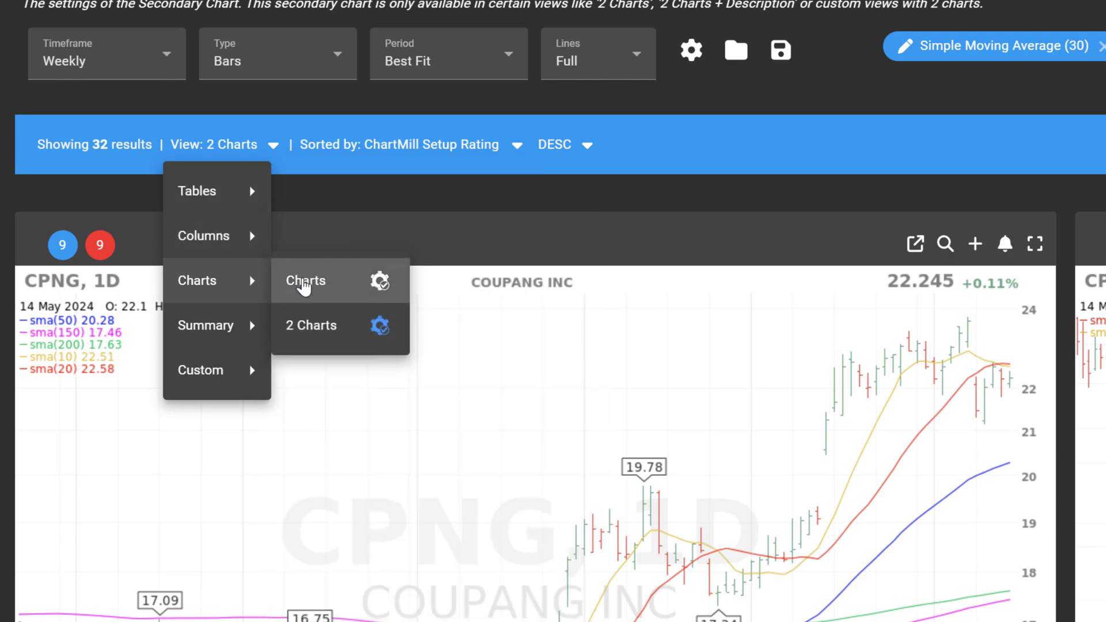
{"action": "left_click", "coordinate": [303, 283]}
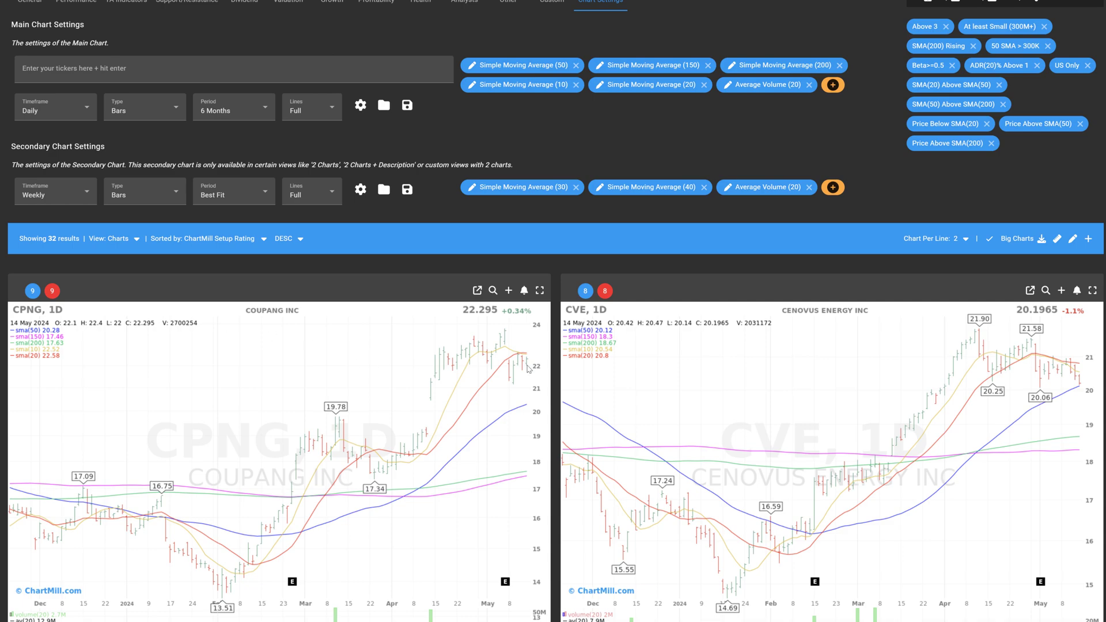
{"action": "scroll", "coordinate": [529, 369], "scroll_direction": "down", "scroll_amount": 3}
{"action": "scroll", "coordinate": [529, 369], "scroll_direction": "up", "scroll_amount": 3}
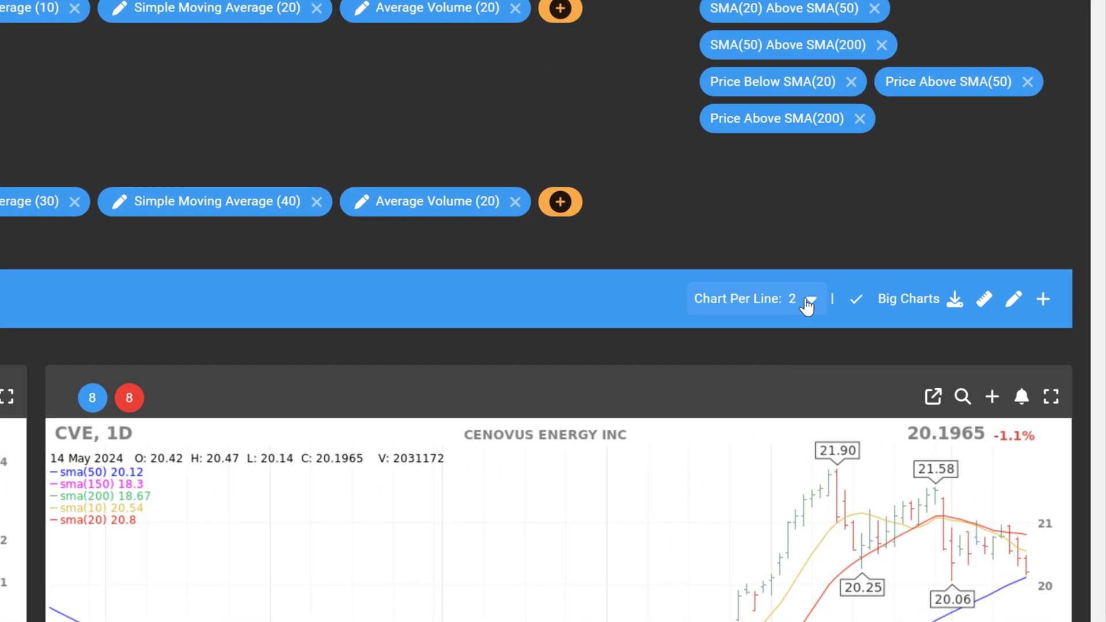
{"action": "left_click", "coordinate": [811, 299]}
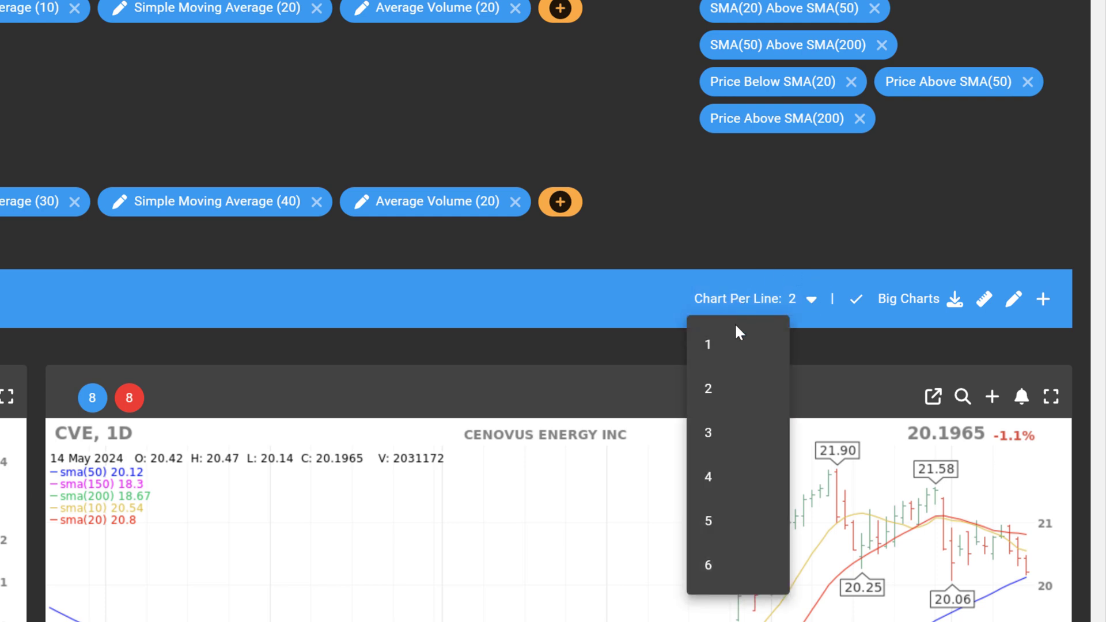
{"action": "left_click", "coordinate": [715, 487]}
{"action": "scroll", "coordinate": [623, 325], "scroll_direction": "down", "scroll_amount": 5}
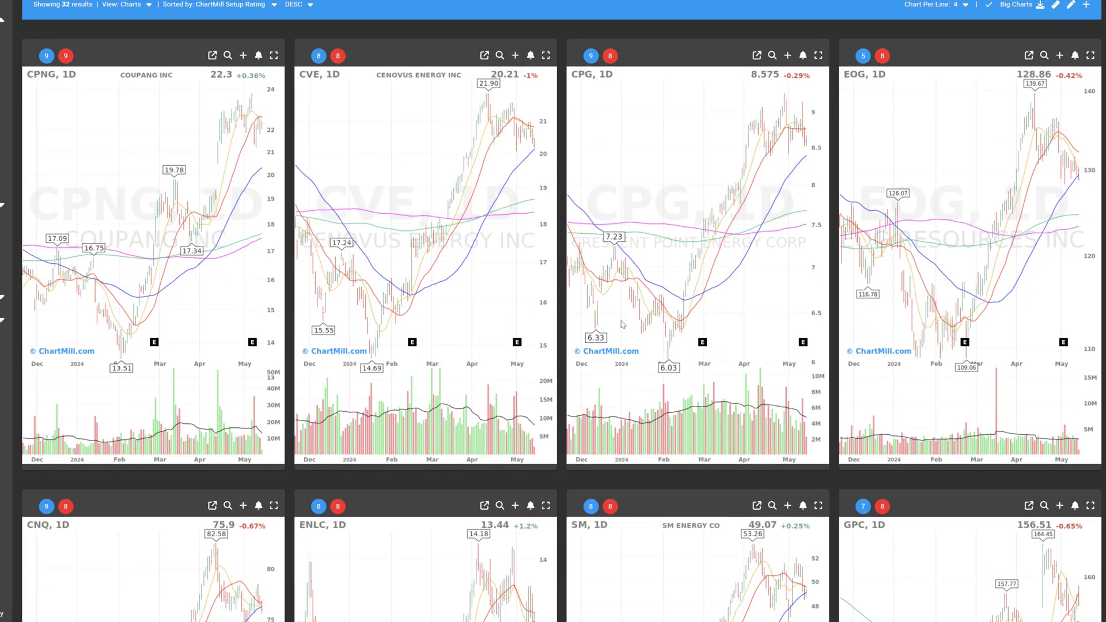
{"action": "scroll", "coordinate": [622, 326], "scroll_direction": "down", "scroll_amount": 5}
{"action": "scroll", "coordinate": [628, 306], "scroll_direction": "up", "scroll_amount": 8}
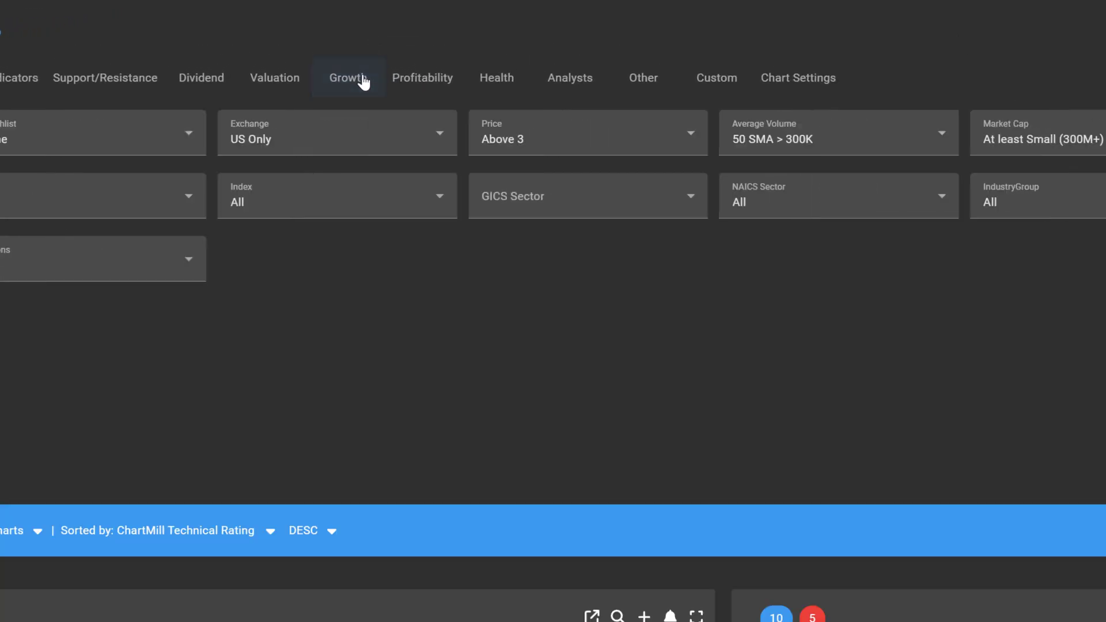
- On the Growth tab, set EPS growth Q2Q ≥25%, Revenue growth Q2Q ≥20% and EPS acc. 2 Qs
{"action": "left_click", "coordinate": [341, 46]}
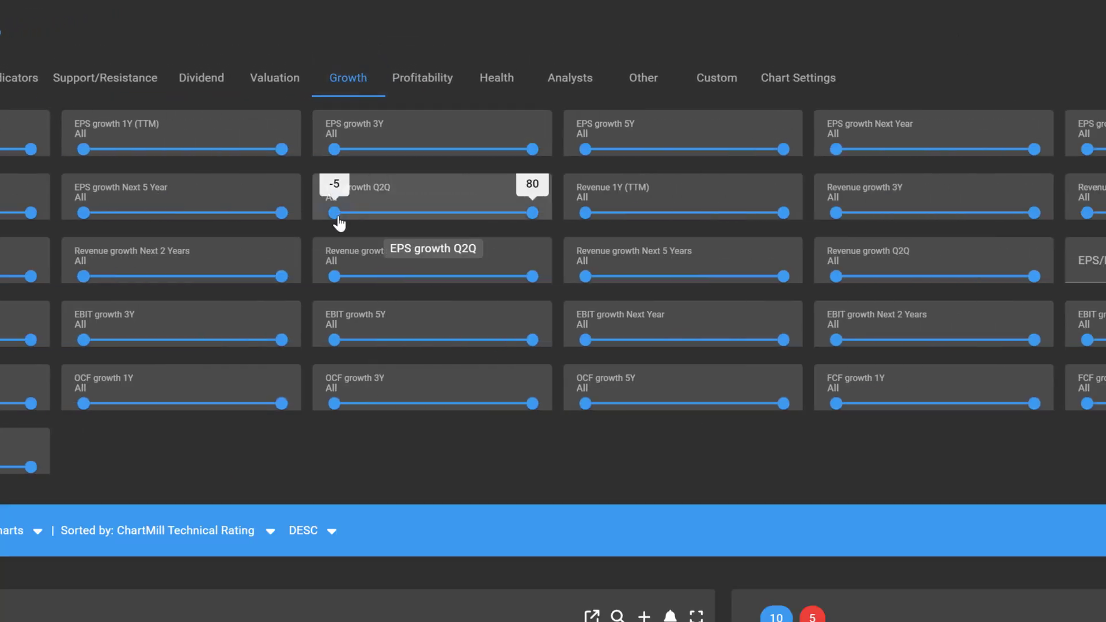
{"action": "left_click_drag", "start_coordinate": [338, 217], "coordinate": [408, 224]}
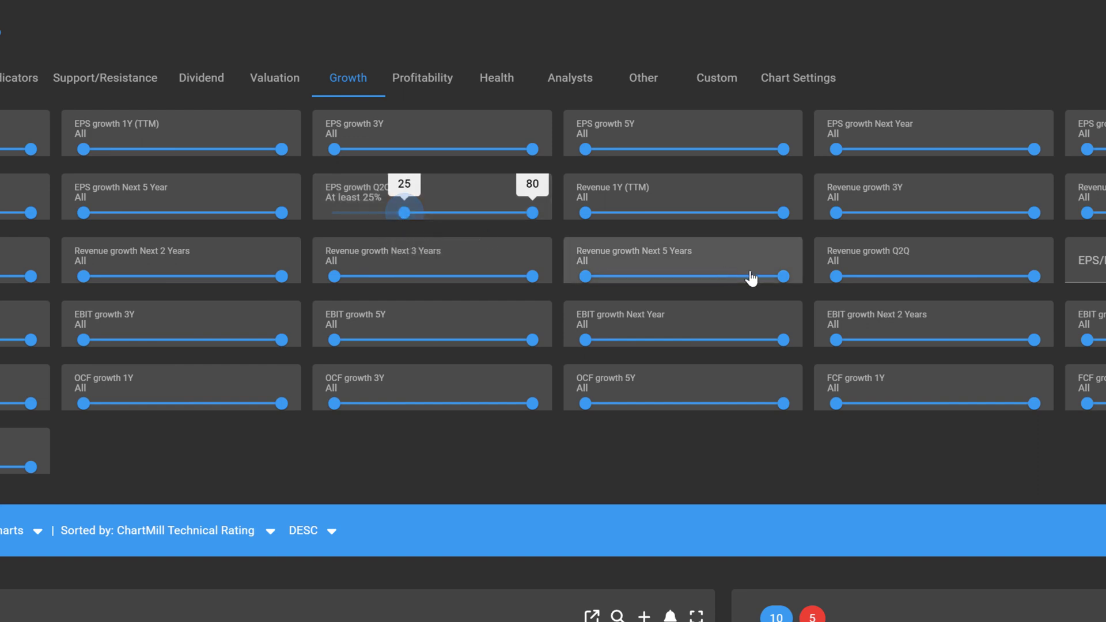
{"action": "mouse_move", "coordinate": [841, 285]}
{"action": "left_click_drag", "start_coordinate": [844, 284], "coordinate": [889, 288]}
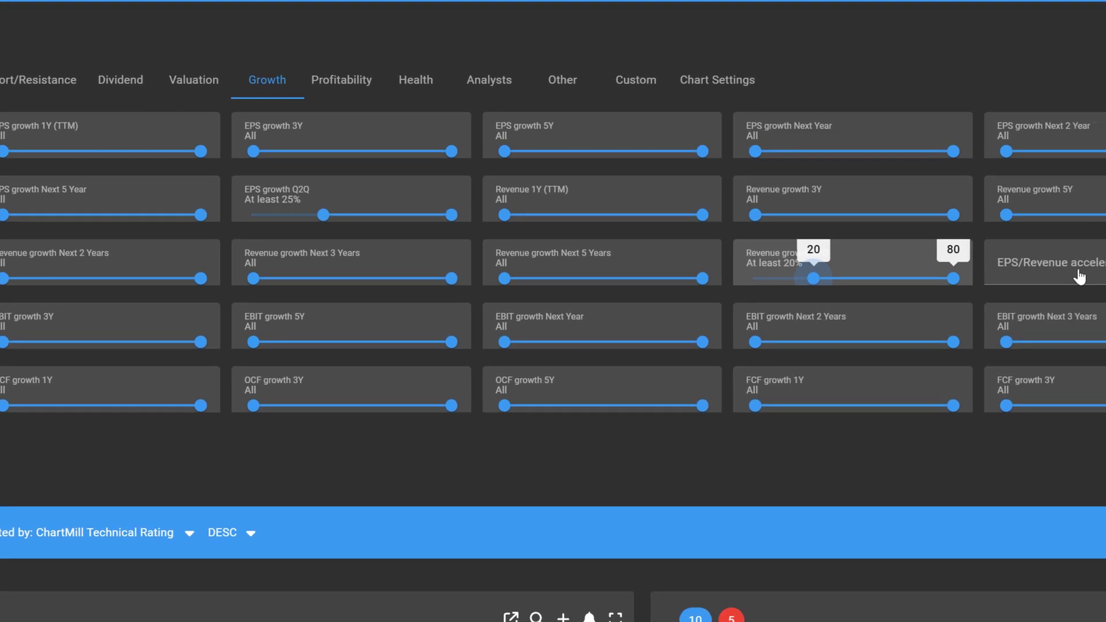
{"action": "left_click", "coordinate": [1047, 279]}
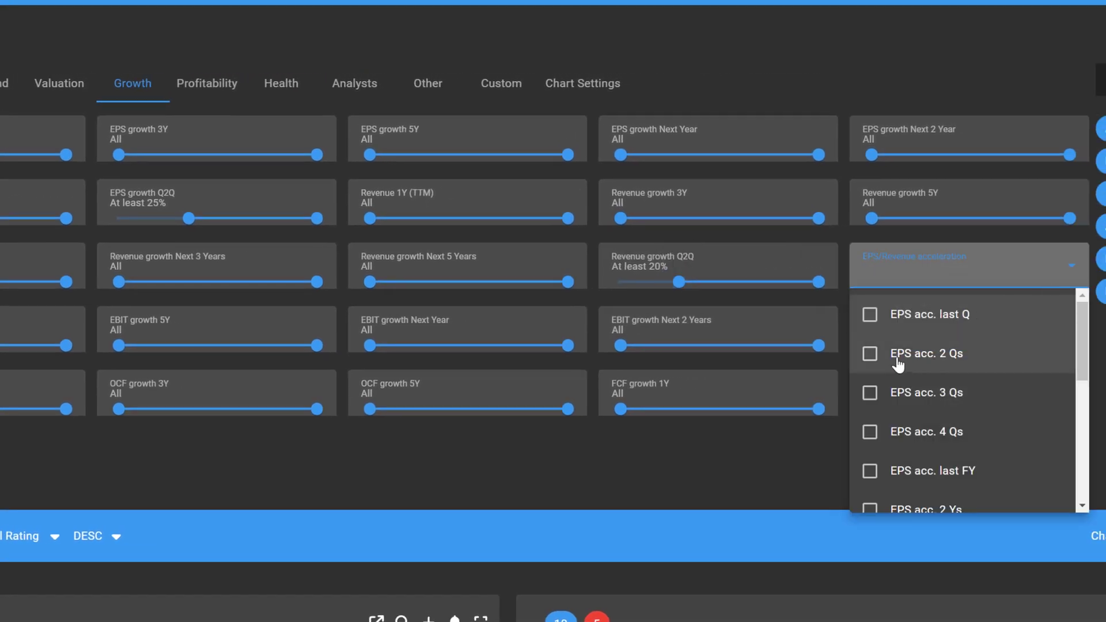
{"action": "left_click", "coordinate": [871, 357]}
{"action": "left_click", "coordinate": [787, 464]}
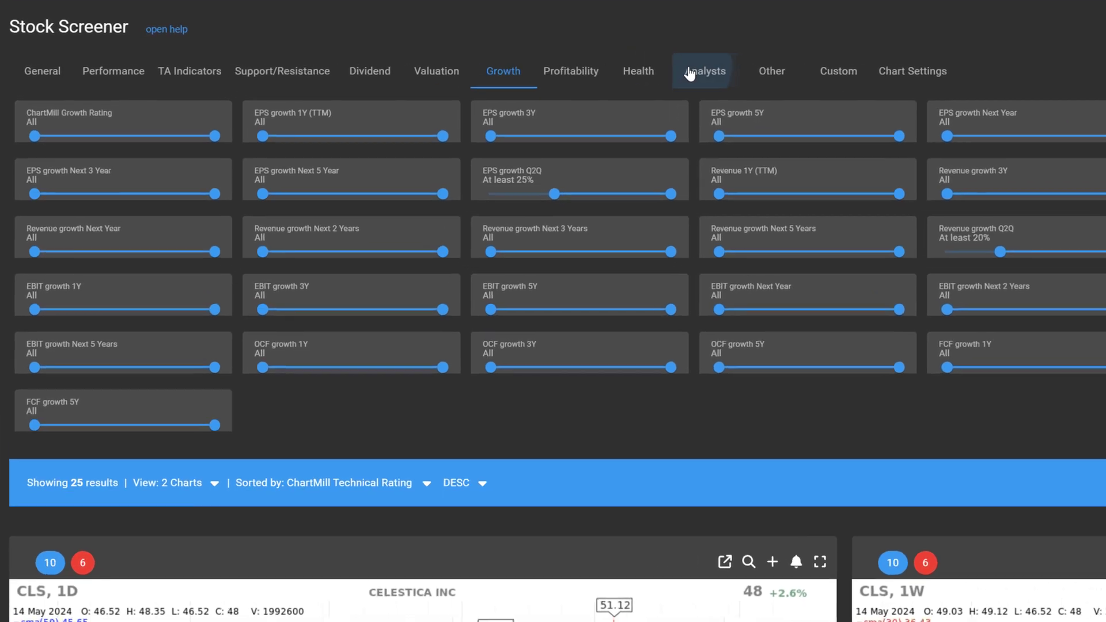
- Add the Buy Consensus > 85% filter from the Analysts tab's Analyst Ratings list
{"action": "left_click", "coordinate": [568, 60]}
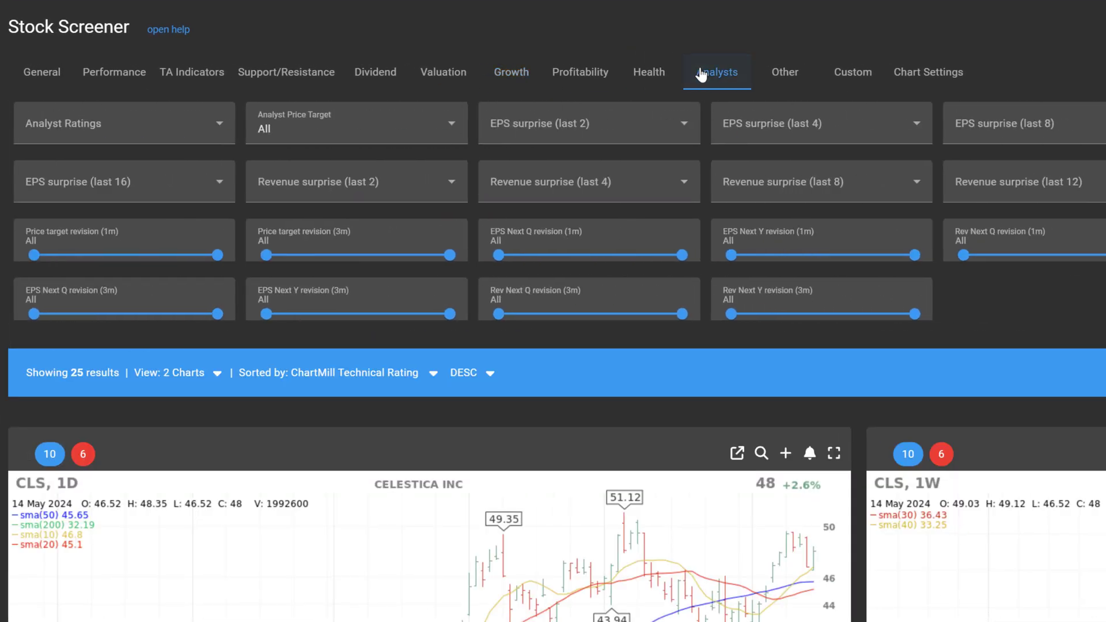
{"action": "left_click", "coordinate": [218, 127]}
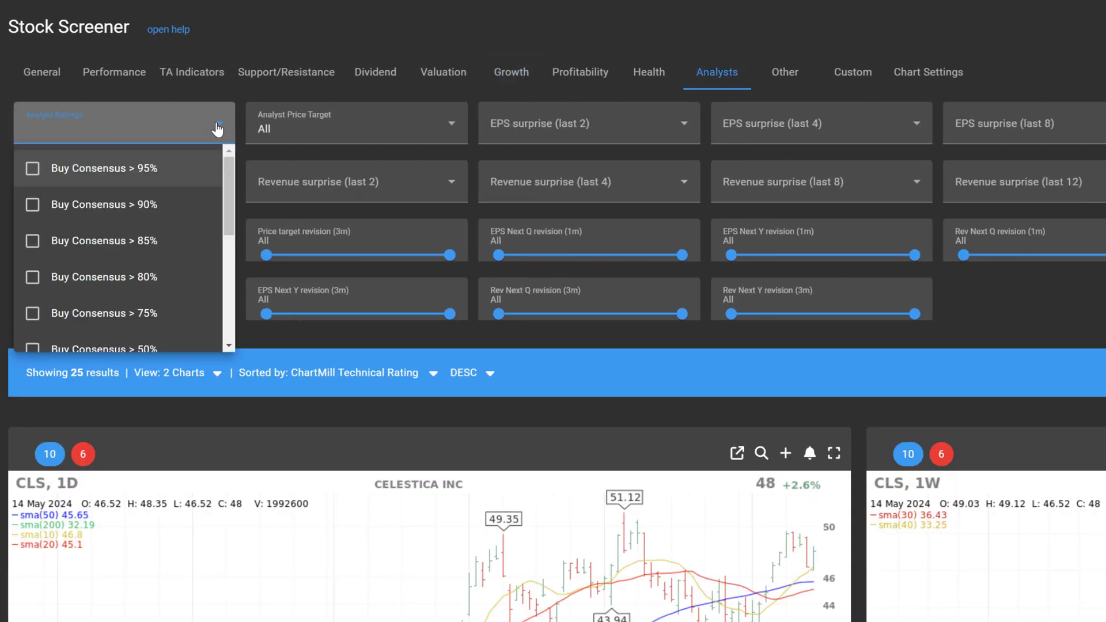
{"action": "left_click", "coordinate": [34, 243]}
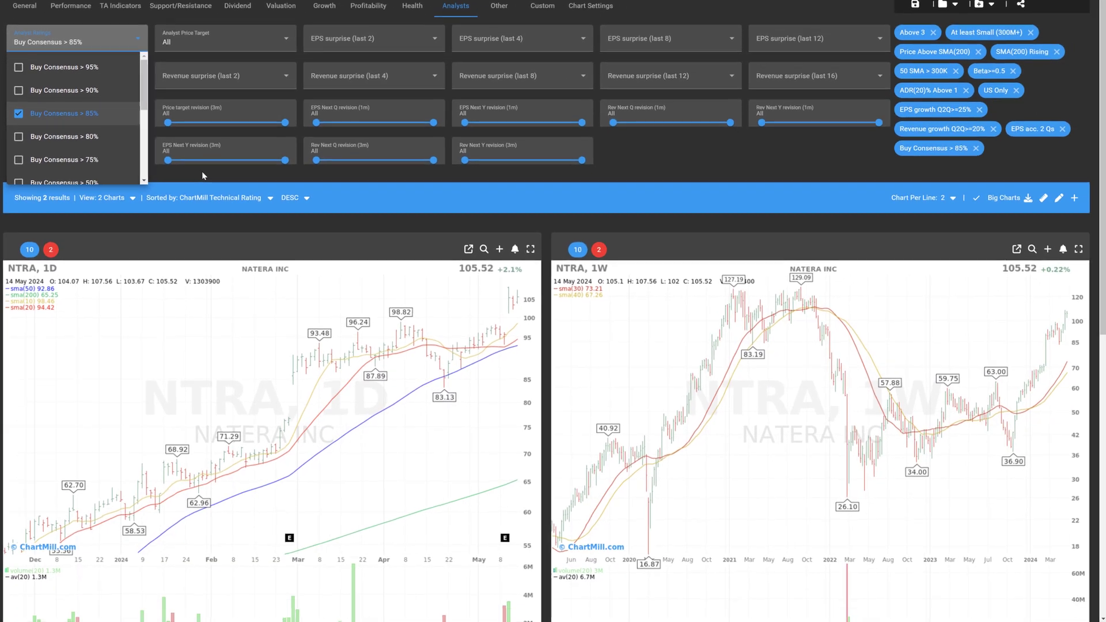
{"action": "left_click", "coordinate": [320, 332]}
- Look over the NTRA and RXST charts, then open NTRA's company profile
{"action": "scroll", "coordinate": [607, 247], "scroll_direction": "down", "scroll_amount": 3}
{"action": "scroll", "coordinate": [638, 254], "scroll_direction": "down", "scroll_amount": 3}
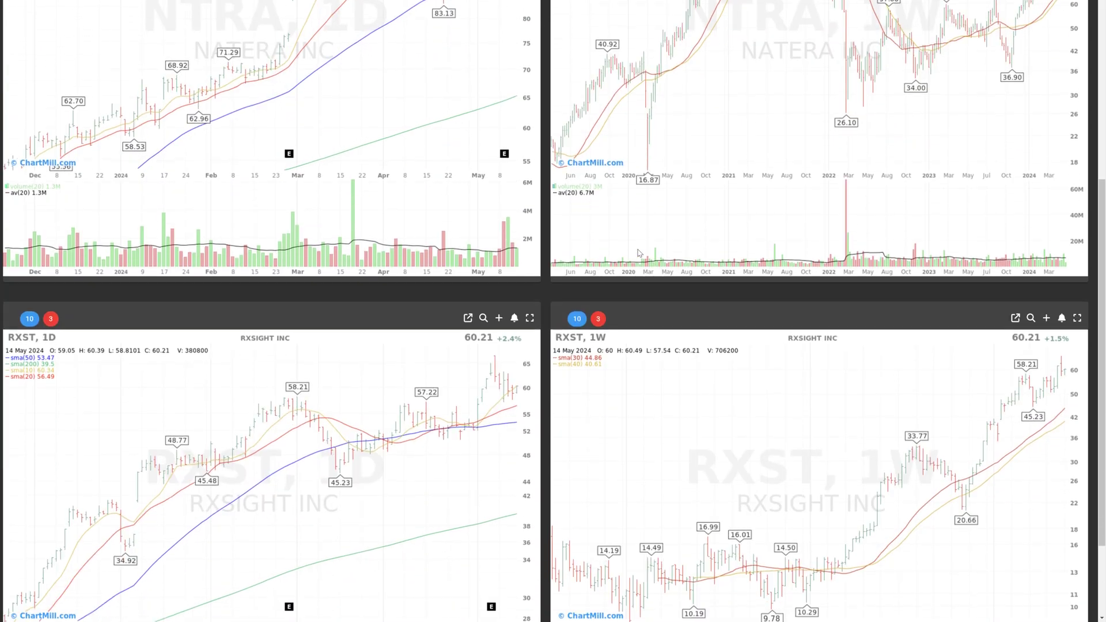
{"action": "scroll", "coordinate": [638, 253], "scroll_direction": "up", "scroll_amount": 3}
{"action": "scroll", "coordinate": [638, 253], "scroll_direction": "up", "scroll_amount": 3}
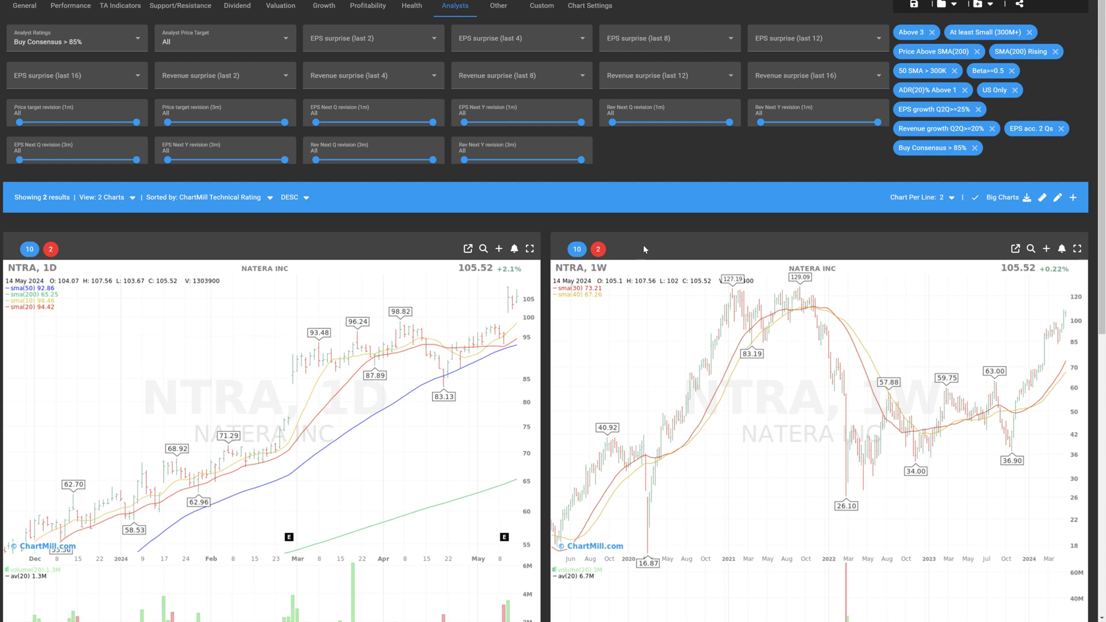
{"action": "left_click", "coordinate": [467, 250]}
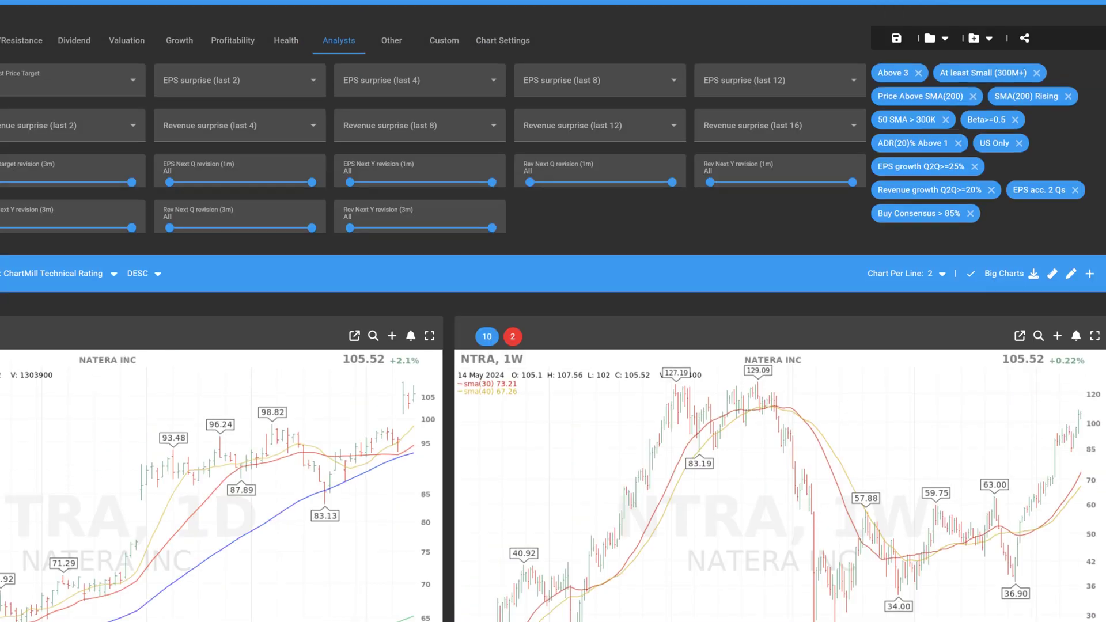
- Replace the Buy Consensus > 85% filter with the New 52 week High in last 5 days signal
{"action": "scroll", "coordinate": [977, 195], "scroll_direction": "up", "scroll_amount": 1}
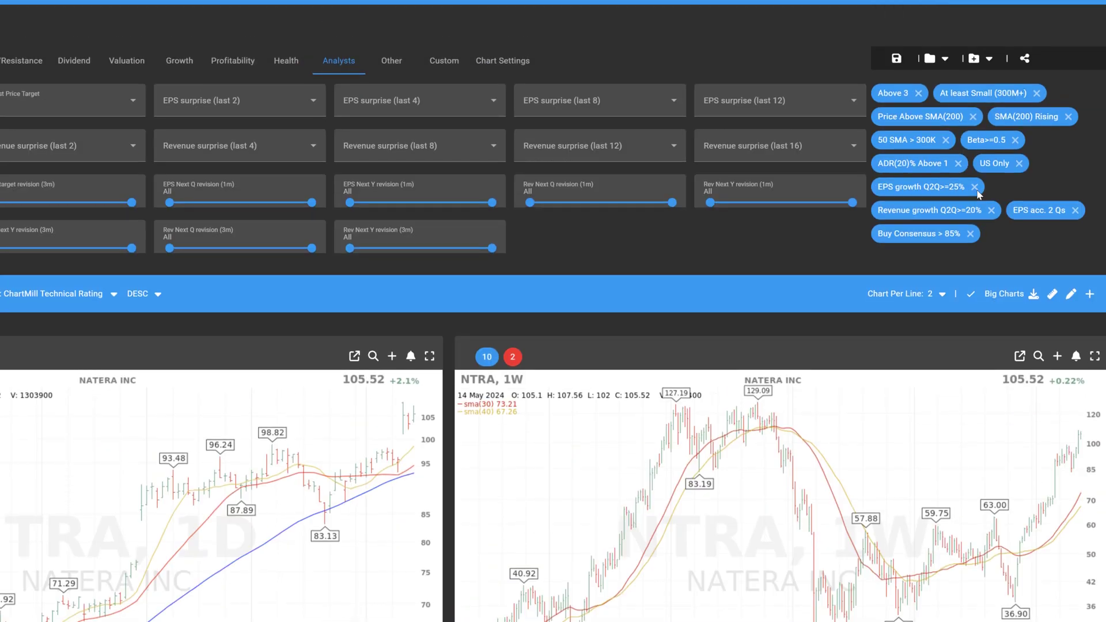
{"action": "left_click", "coordinate": [970, 234]}
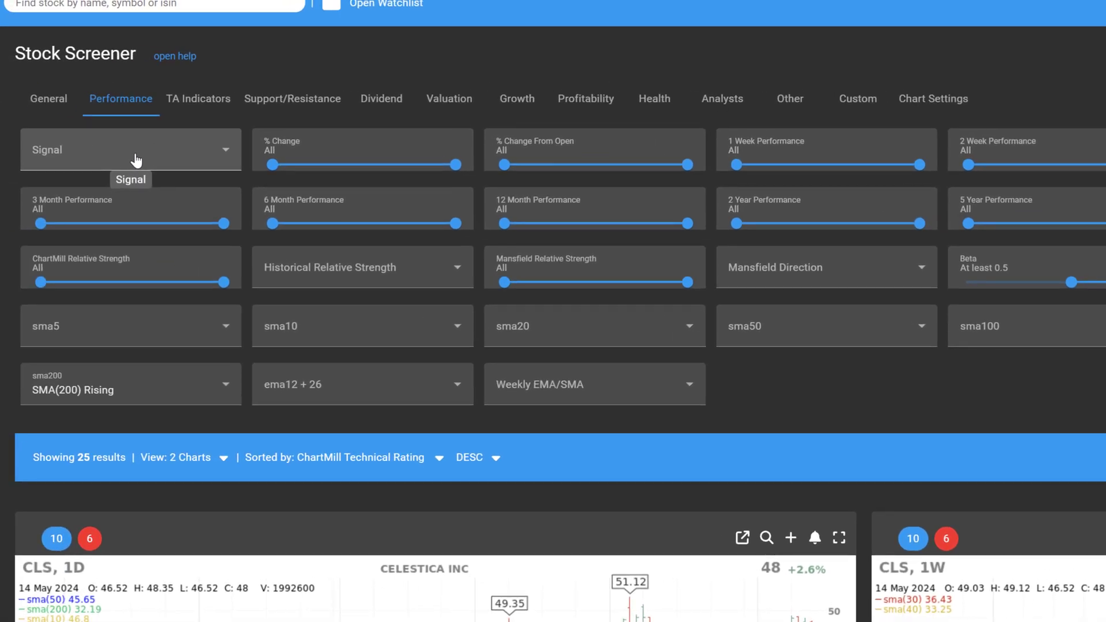
{"action": "left_click", "coordinate": [136, 161]}
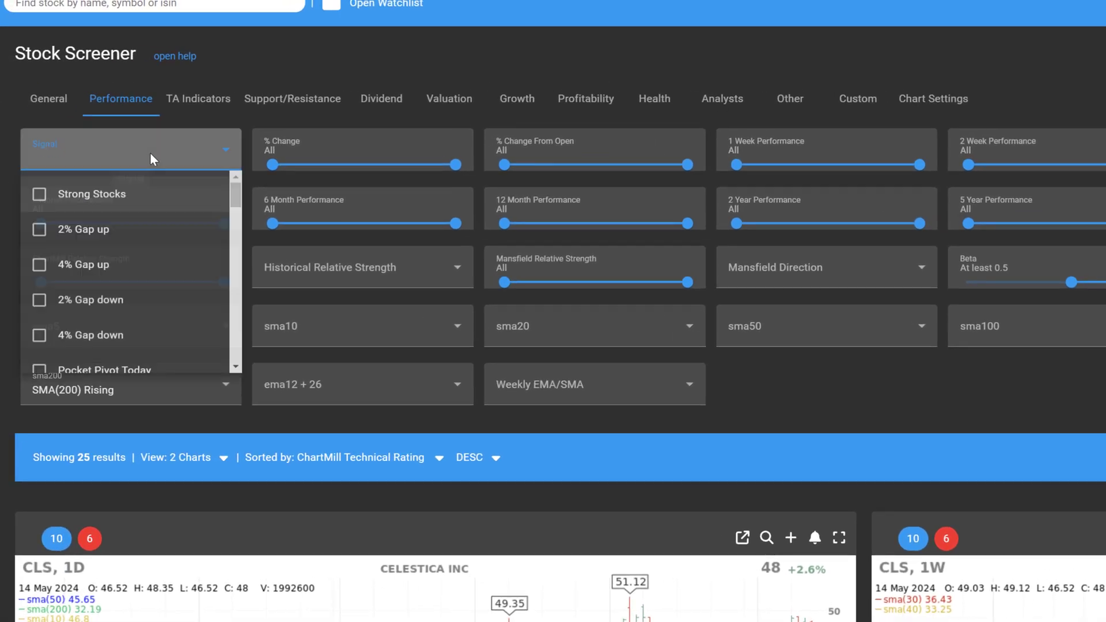
{"action": "scroll", "coordinate": [127, 262], "scroll_direction": "down", "scroll_amount": 5}
{"action": "scroll", "coordinate": [127, 262], "scroll_direction": "down", "scroll_amount": 4}
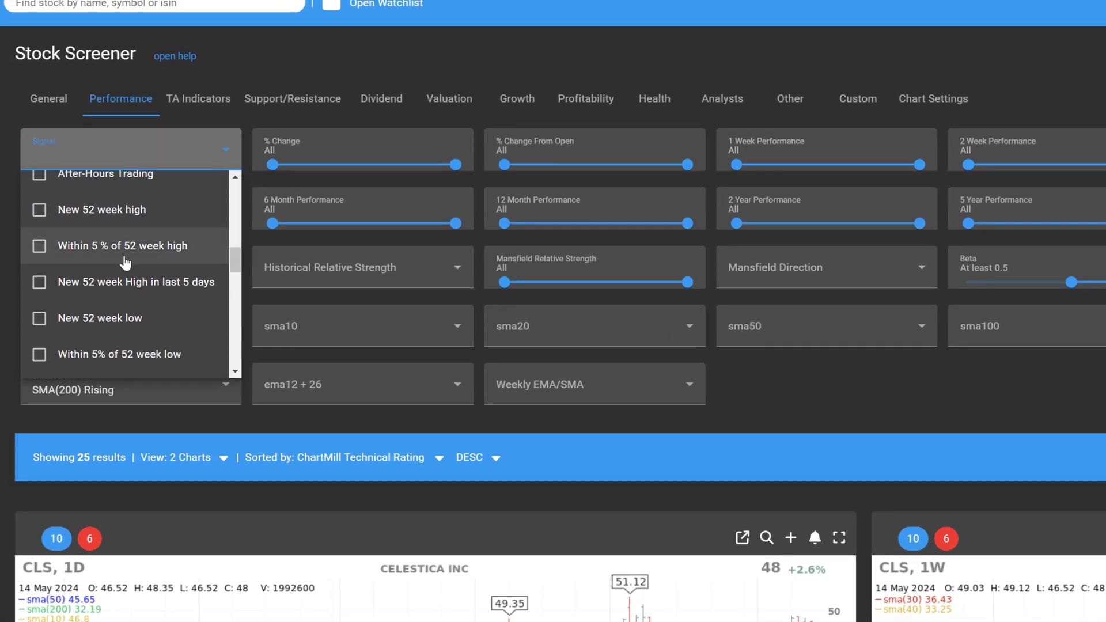
{"action": "left_click", "coordinate": [40, 284]}
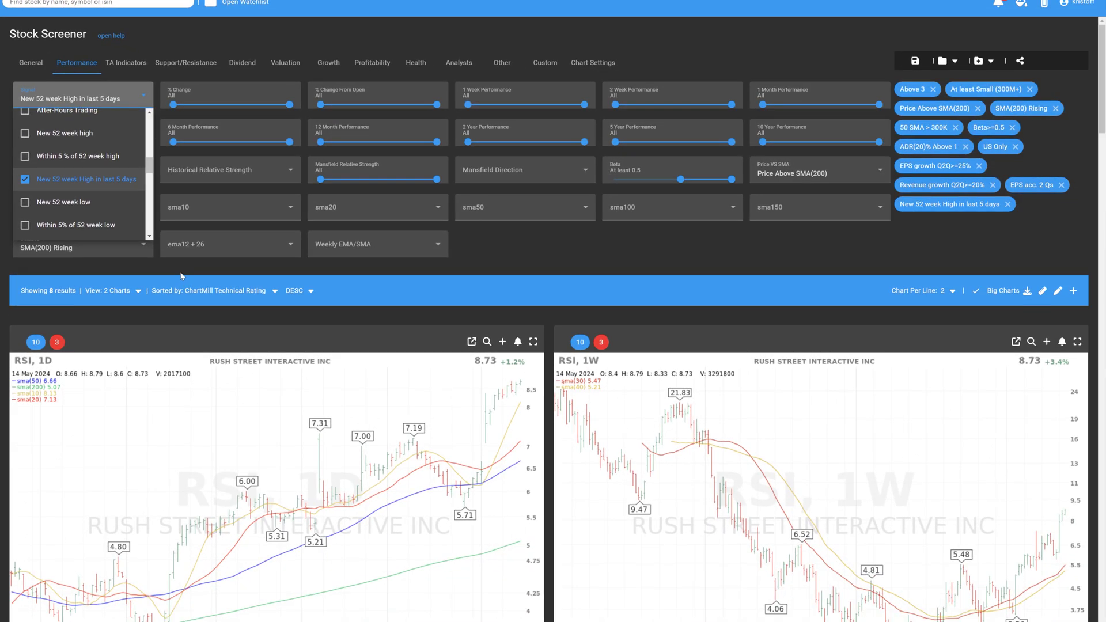
{"action": "left_click", "coordinate": [251, 443]}
- Scroll through the 8 resulting charts, including Natera (NTRA) and Aspen Aerogels (ASPN)
{"action": "scroll", "coordinate": [252, 457], "scroll_direction": "down", "scroll_amount": 2}
{"action": "scroll", "coordinate": [216, 300], "scroll_direction": "down", "scroll_amount": 15}
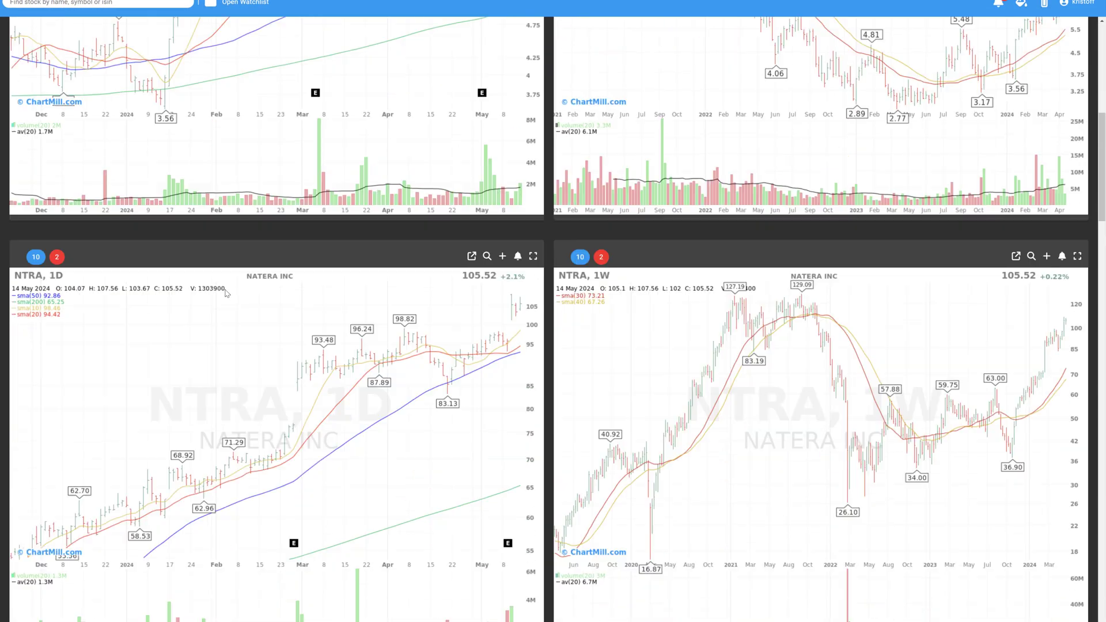
{"action": "scroll", "coordinate": [228, 292], "scroll_direction": "down", "scroll_amount": 20}
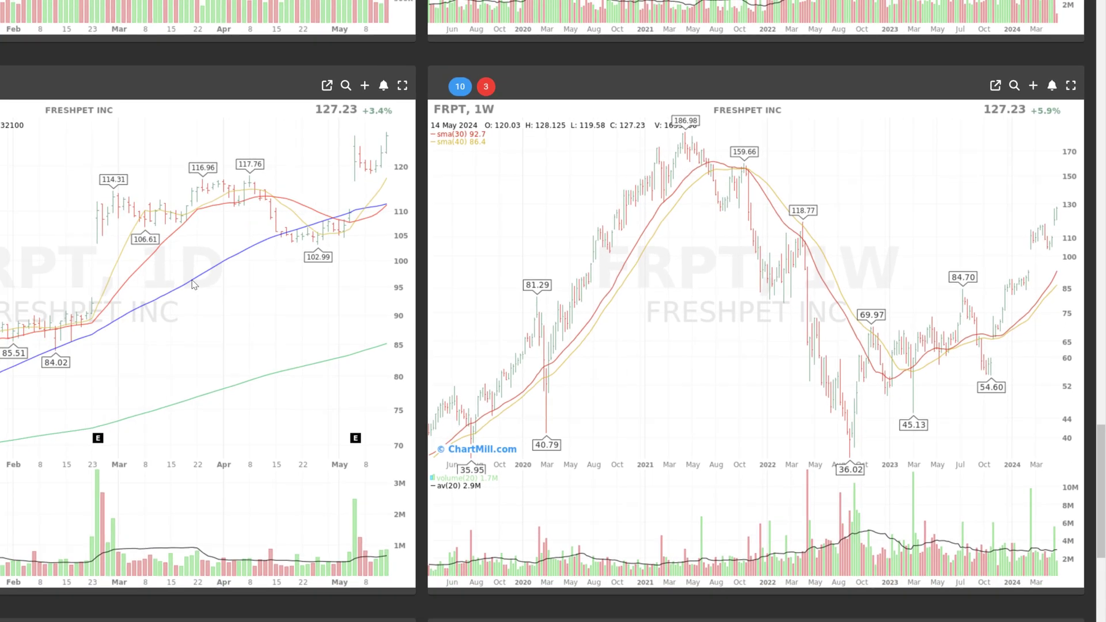
{"action": "scroll", "coordinate": [353, 254], "scroll_direction": "down", "scroll_amount": 5}
{"action": "scroll", "coordinate": [353, 254], "scroll_direction": "down", "scroll_amount": 3}
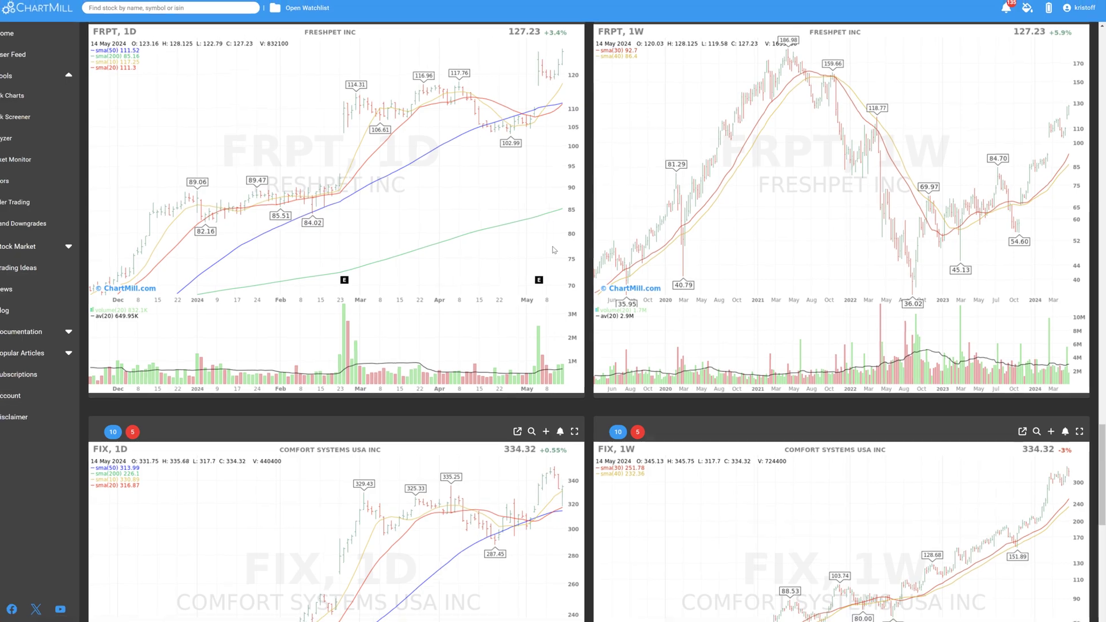
{"action": "scroll", "coordinate": [568, 249], "scroll_direction": "up", "scroll_amount": 3}
{"action": "scroll", "coordinate": [568, 249], "scroll_direction": "up", "scroll_amount": 10}
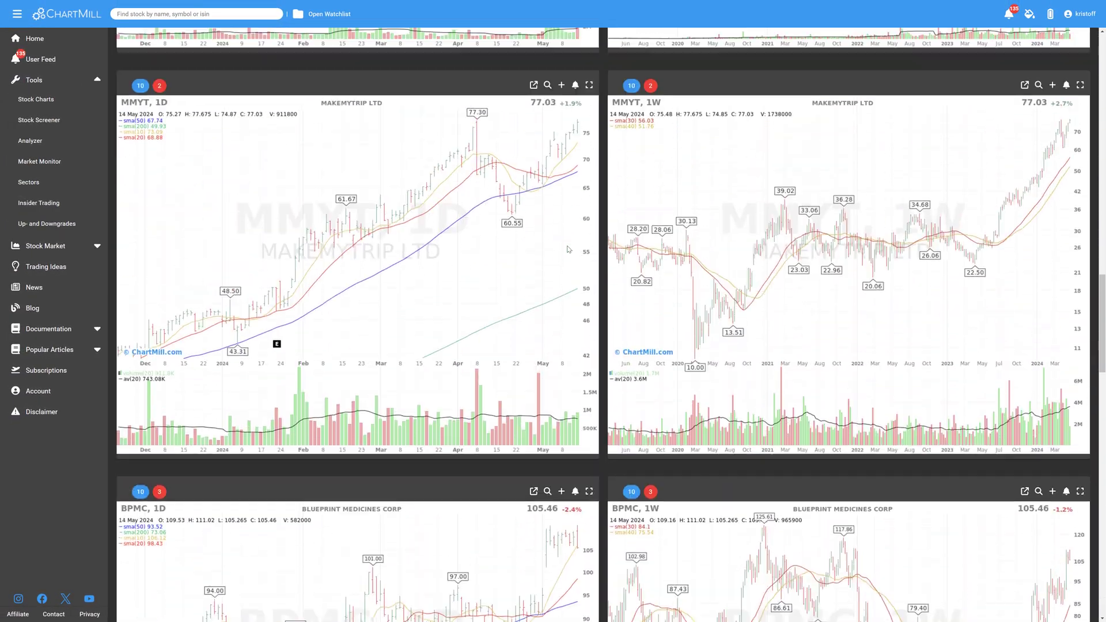
{"action": "scroll", "coordinate": [567, 248], "scroll_direction": "up", "scroll_amount": 12}
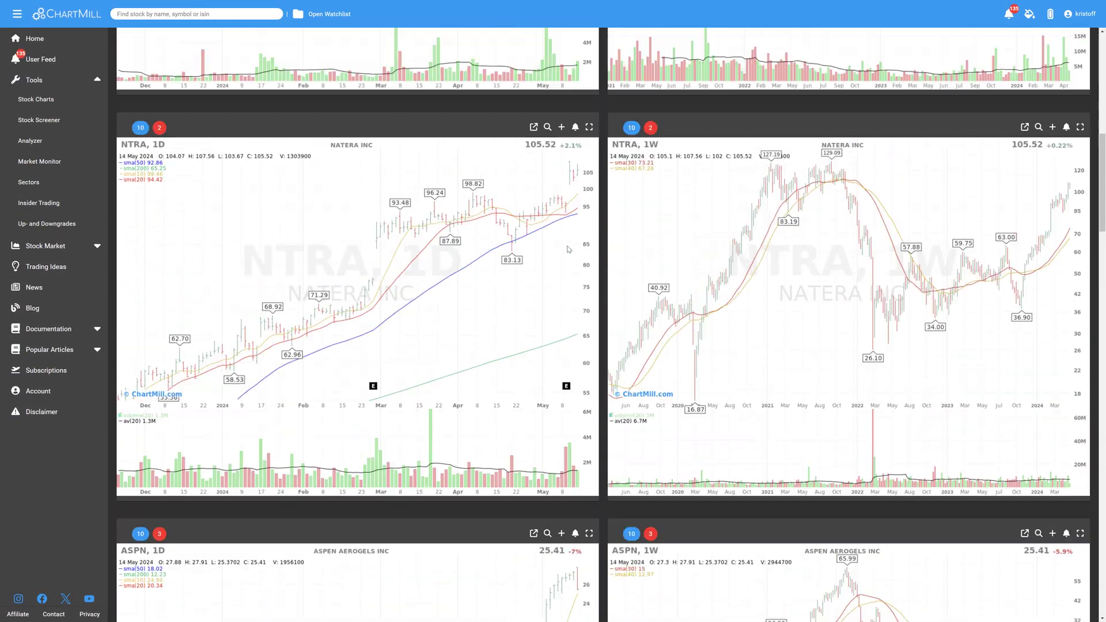
- Apply the Pre-Market Gainers signal from the Performance filters, then untick it again
{"action": "scroll", "coordinate": [569, 248], "scroll_direction": "up", "scroll_amount": 10}
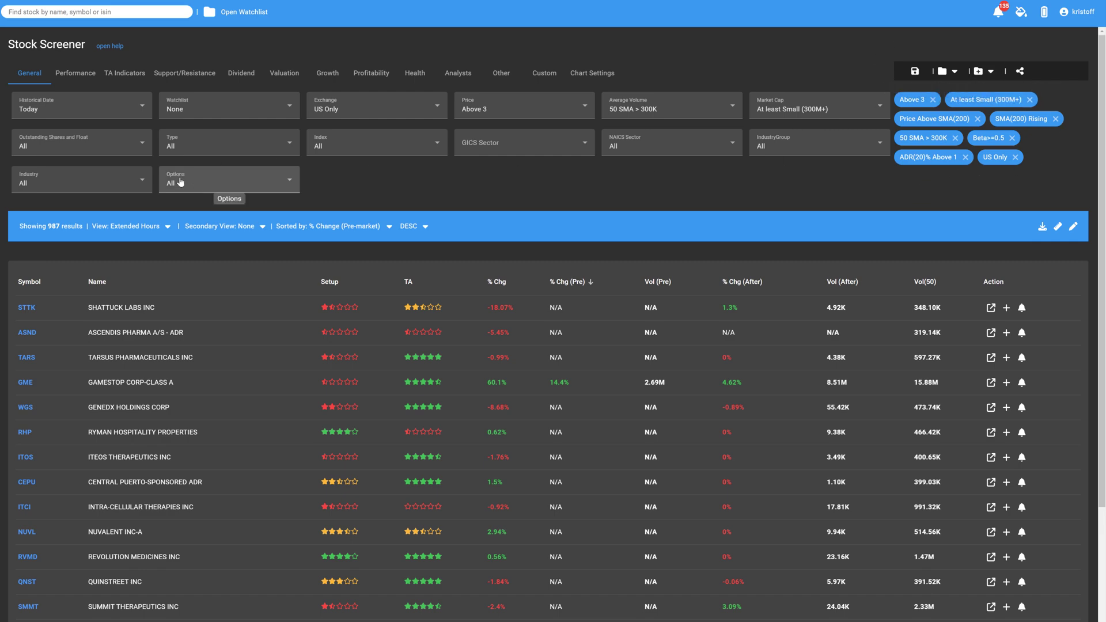
{"action": "left_click", "coordinate": [75, 74]}
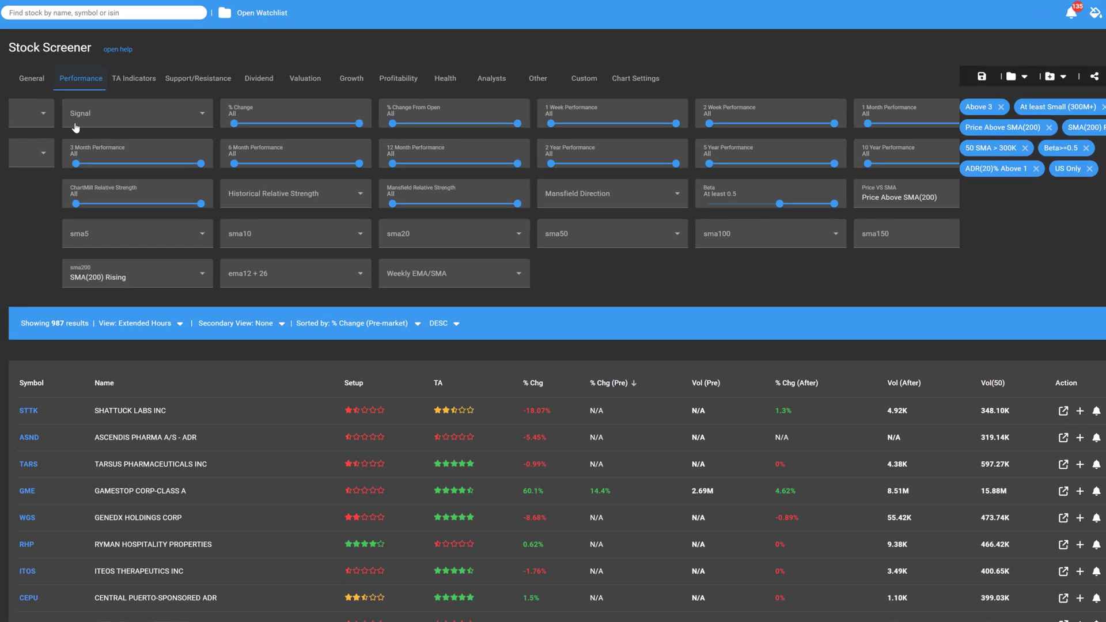
{"action": "left_click", "coordinate": [139, 107]}
{"action": "left_click_drag", "start_coordinate": [221, 216], "coordinate": [222, 249]}
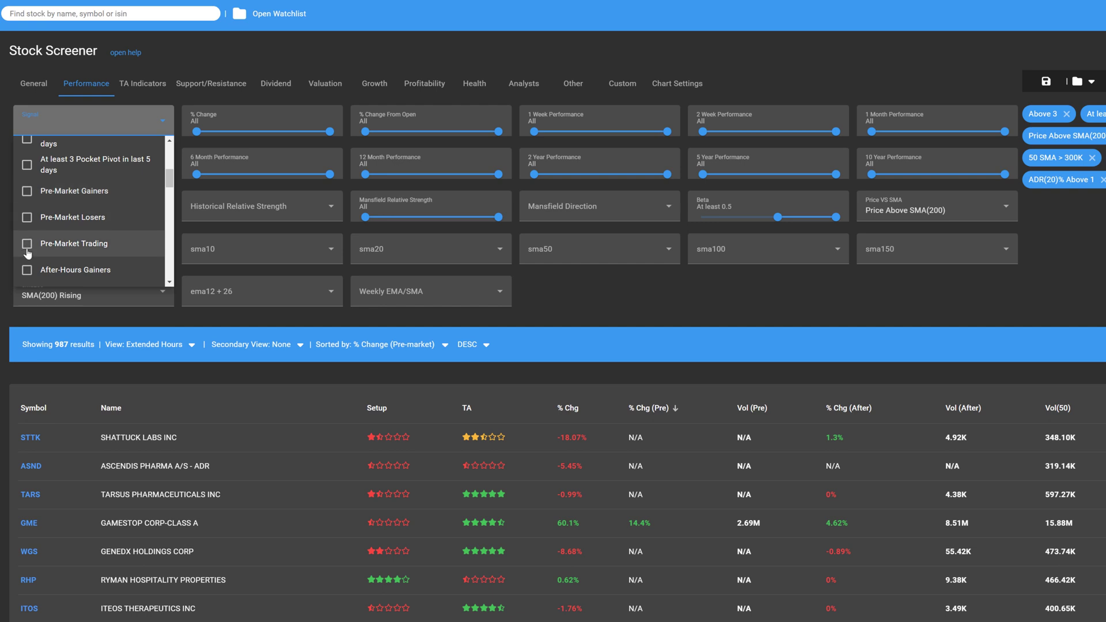
{"action": "left_click", "coordinate": [27, 195]}
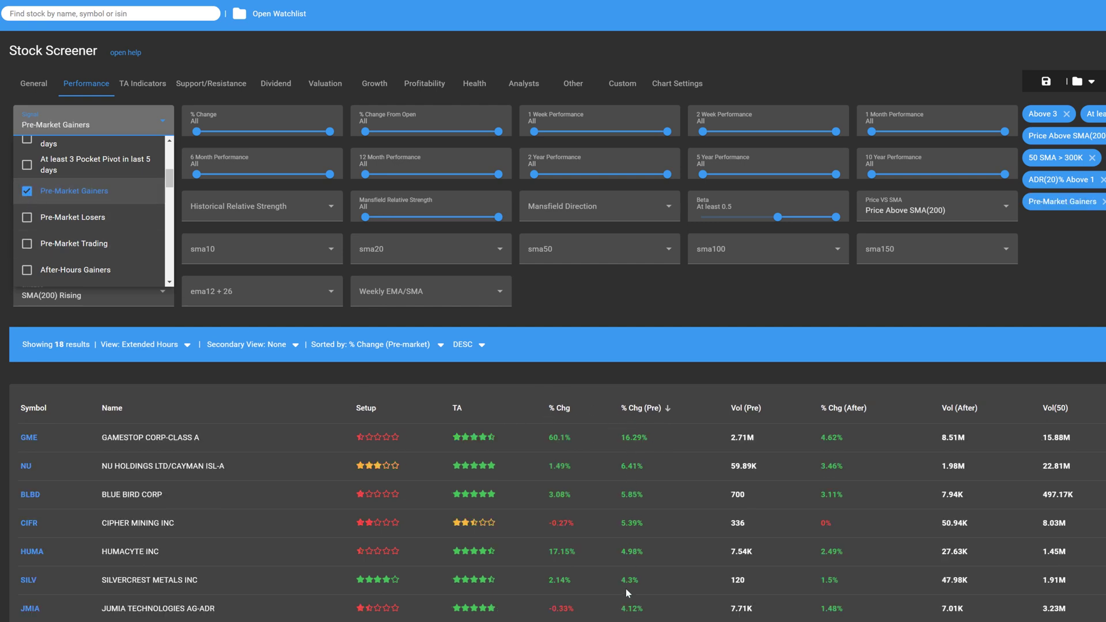
{"action": "left_click", "coordinate": [27, 190]}
{"action": "left_click", "coordinate": [642, 305]}
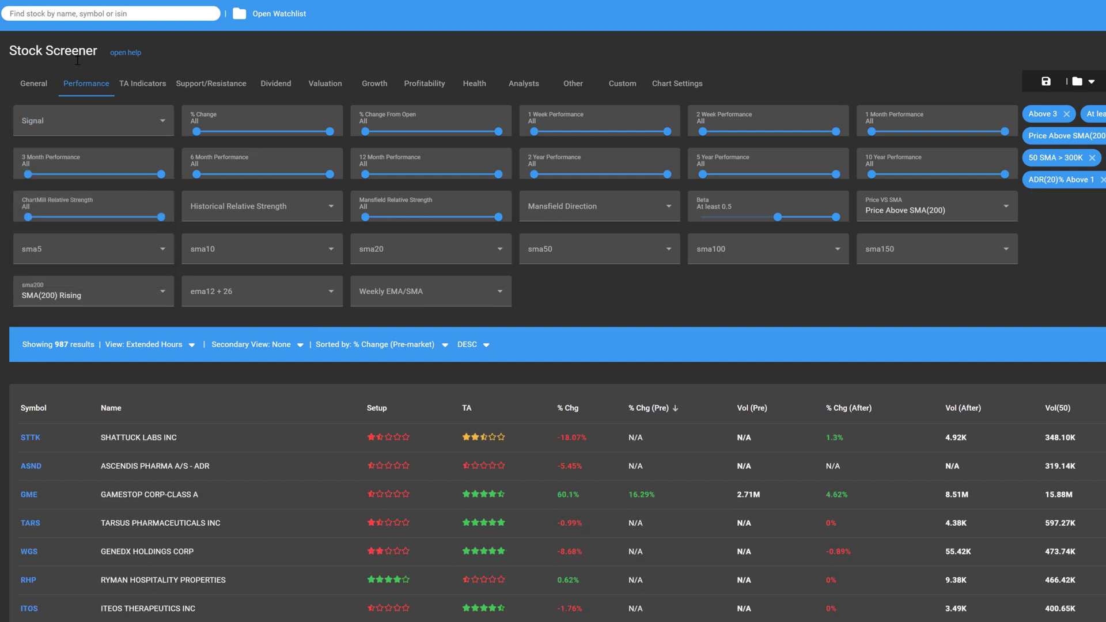
- Bring back the General filters and open Market Monitor to glance at Sector Performance
{"action": "left_click", "coordinate": [35, 83]}
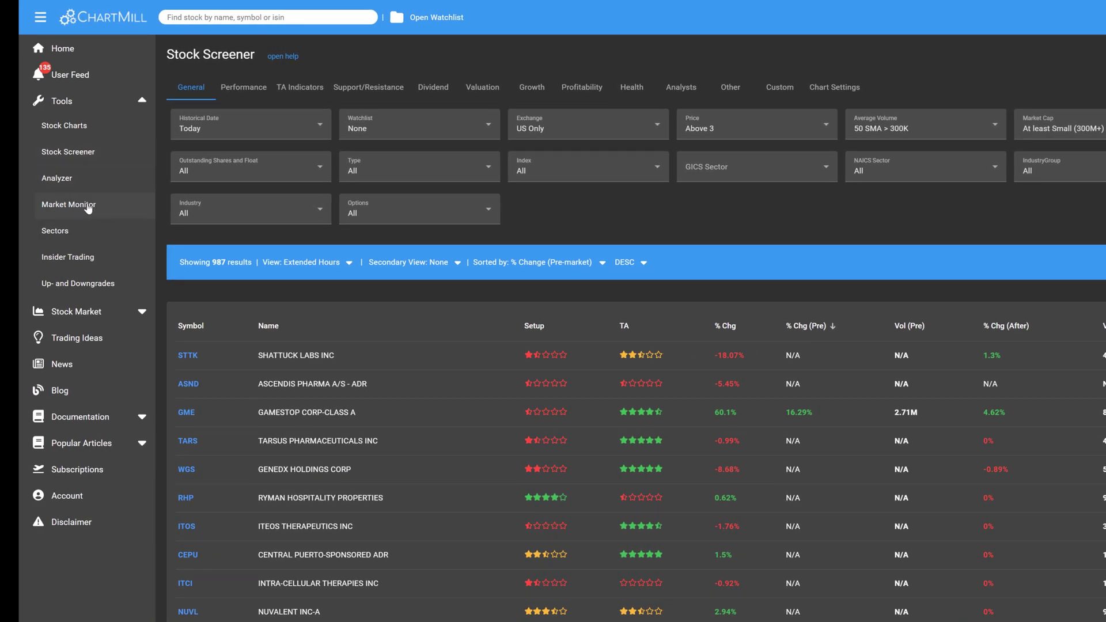
{"action": "right_click", "coordinate": [88, 207]}
{"action": "left_click", "coordinate": [119, 212]}
{"action": "scroll", "coordinate": [289, 432], "scroll_direction": "down", "scroll_amount": 3}
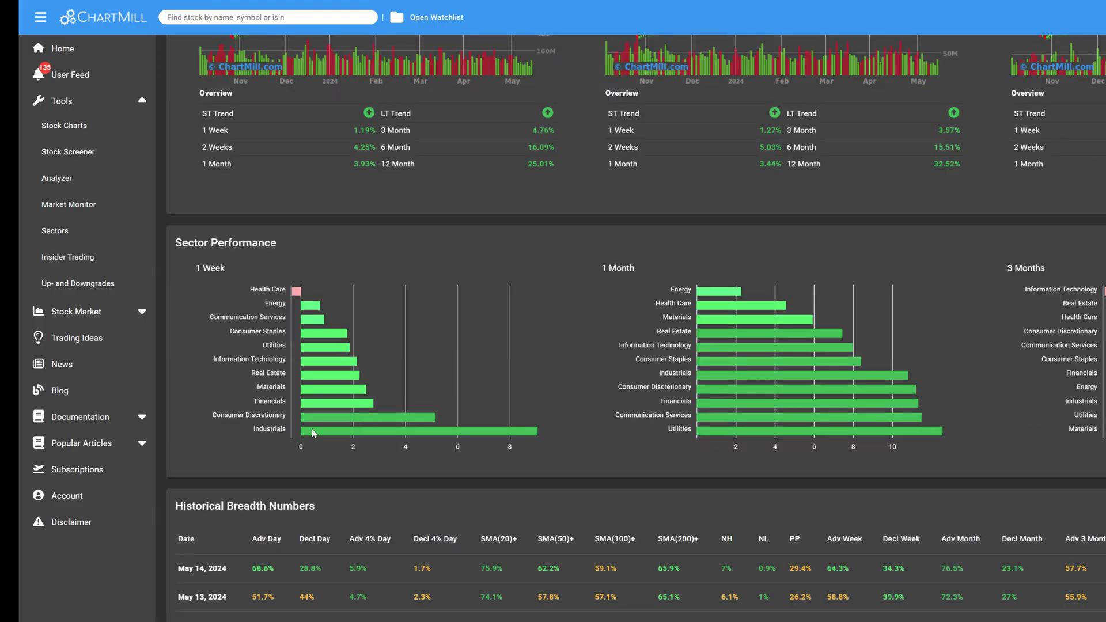
{"action": "scroll", "coordinate": [311, 430], "scroll_direction": "up", "scroll_amount": 2}
- Return to the screener and filter the results to the Consumer Discretionary sector
{"action": "key", "text": "alt+Left"}
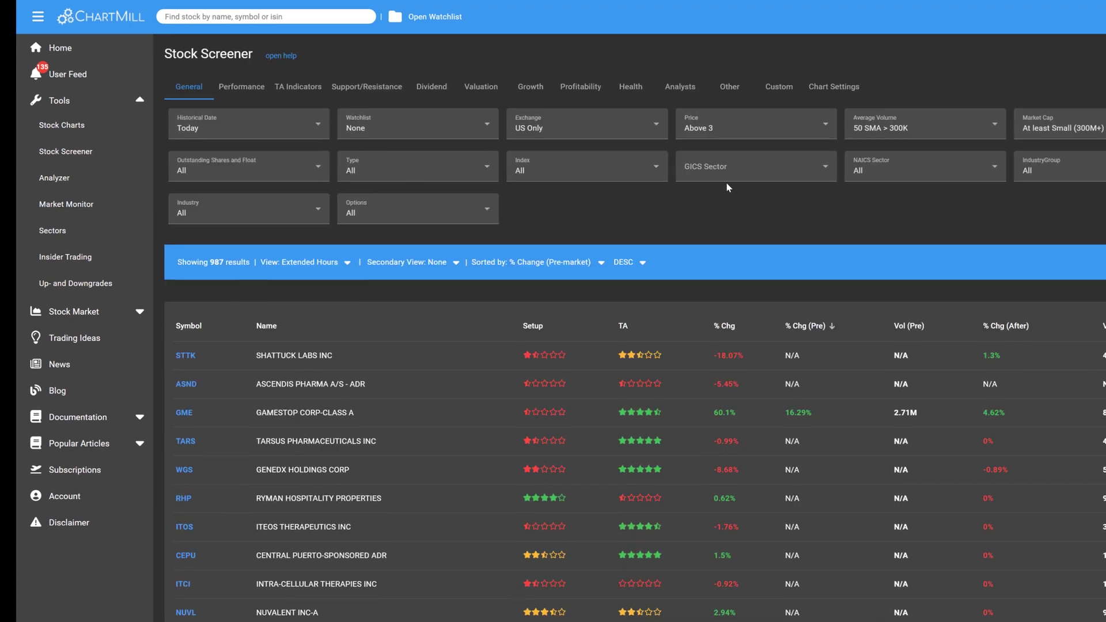
{"action": "left_click", "coordinate": [724, 173]}
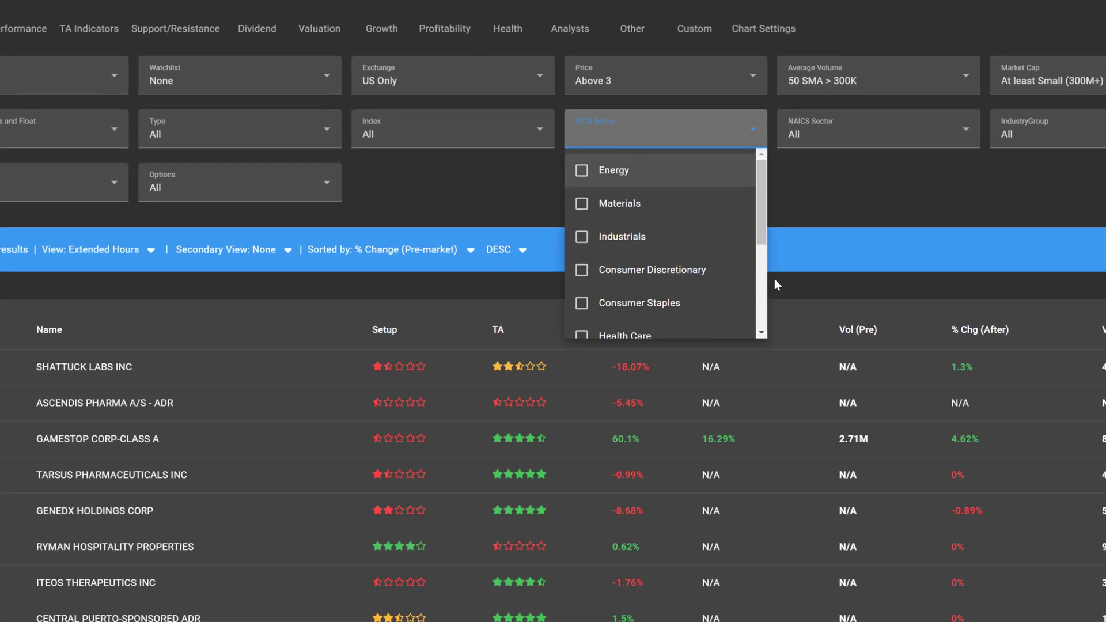
{"action": "mouse_move", "coordinate": [757, 230]}
{"action": "left_mouse_down"}
{"action": "mouse_move", "coordinate": [759, 293]}
{"action": "mouse_move", "coordinate": [767, 231]}
{"action": "left_mouse_up"}
{"action": "left_click", "coordinate": [581, 269]}
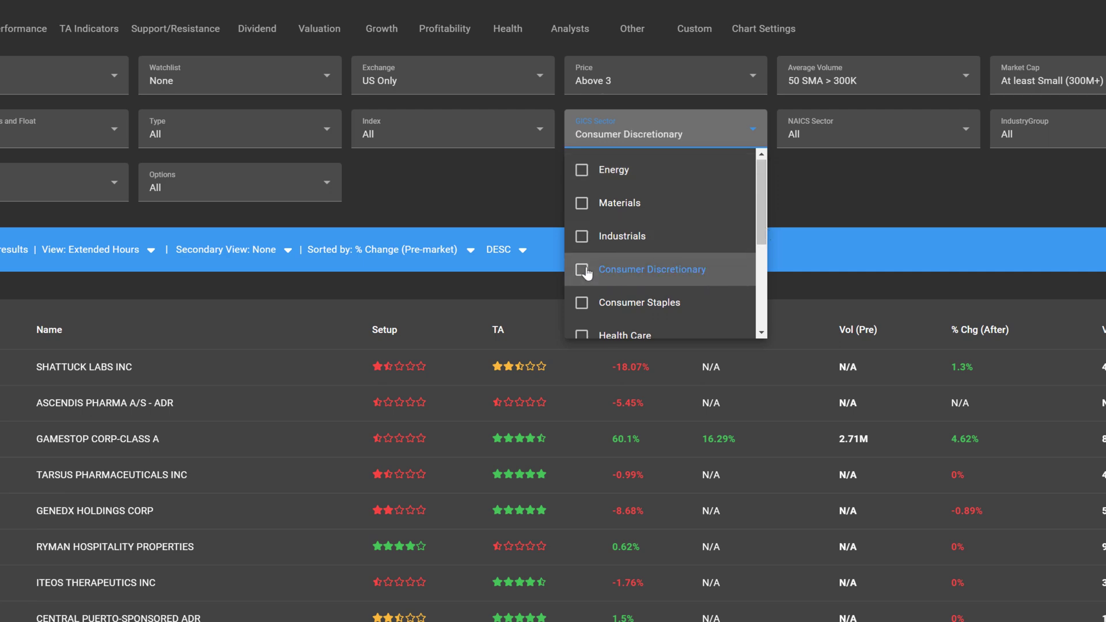
{"action": "left_click", "coordinate": [866, 200]}
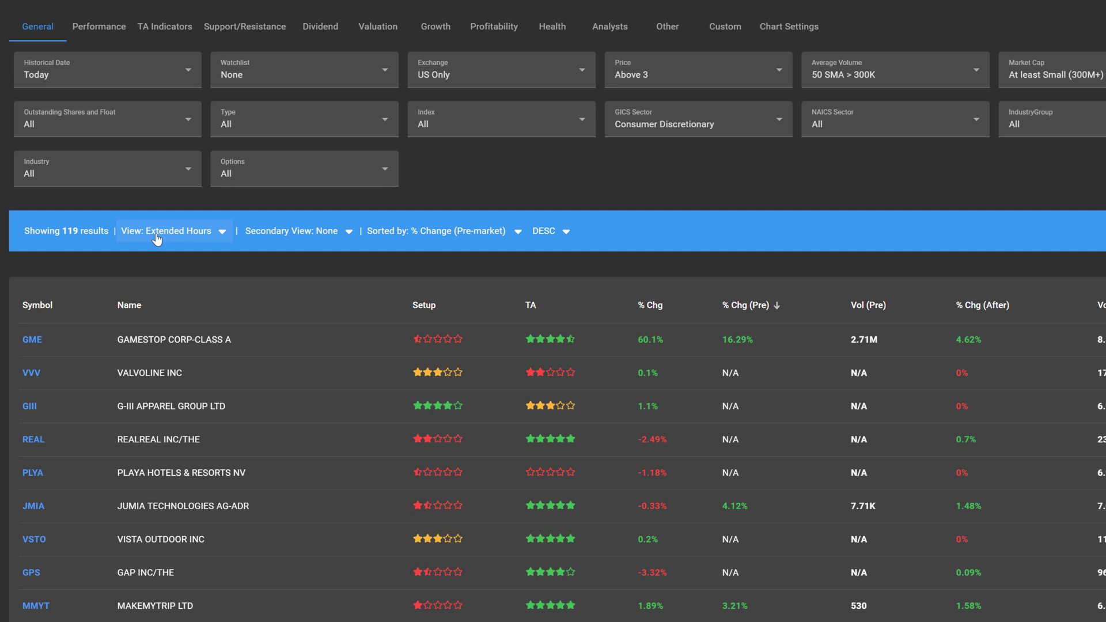
- Sort the results by ChartMill Relative Strength after briefly sorting by 1 Week Performance
{"action": "left_click", "coordinate": [438, 231]}
{"action": "mouse_move", "coordinate": [412, 323]}
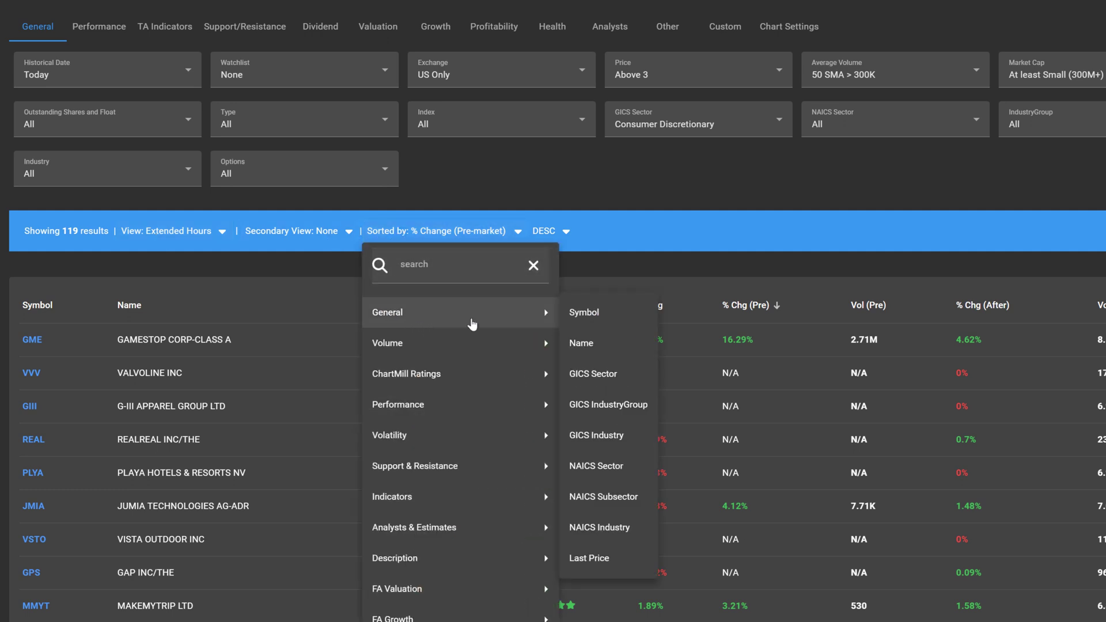
{"action": "mouse_move", "coordinate": [512, 418]}
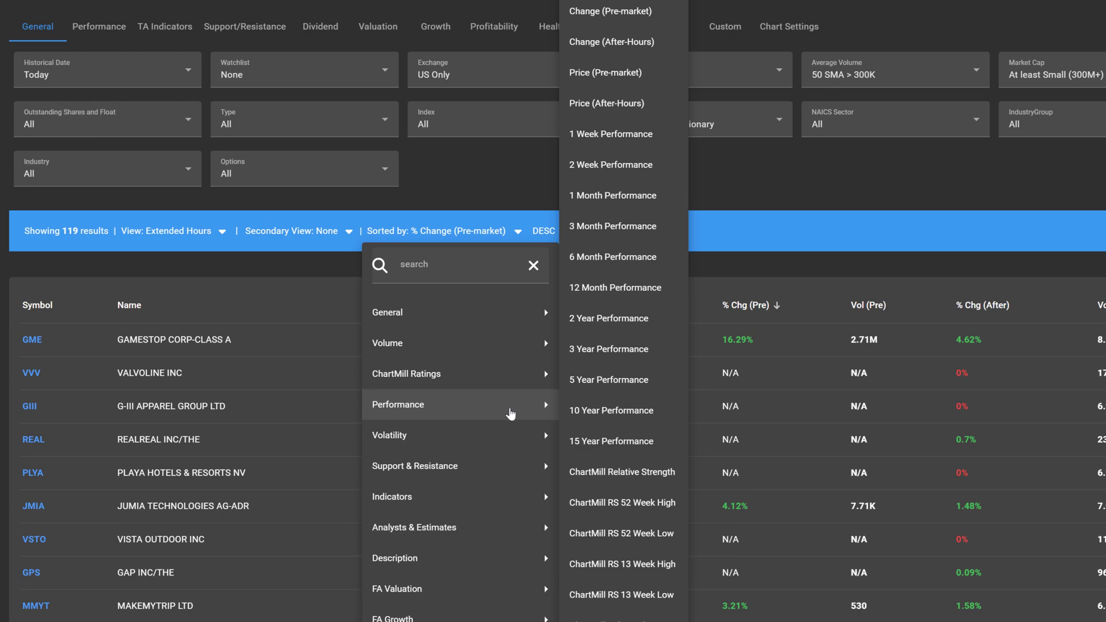
{"action": "left_click", "coordinate": [610, 134]}
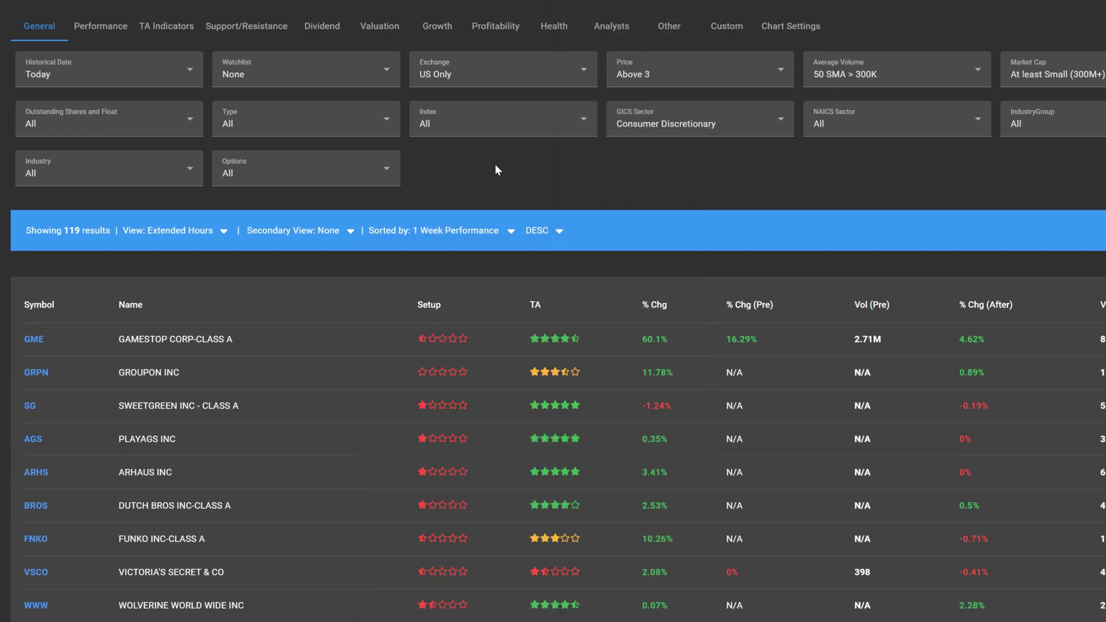
{"action": "mouse_move", "coordinate": [33, 345]}
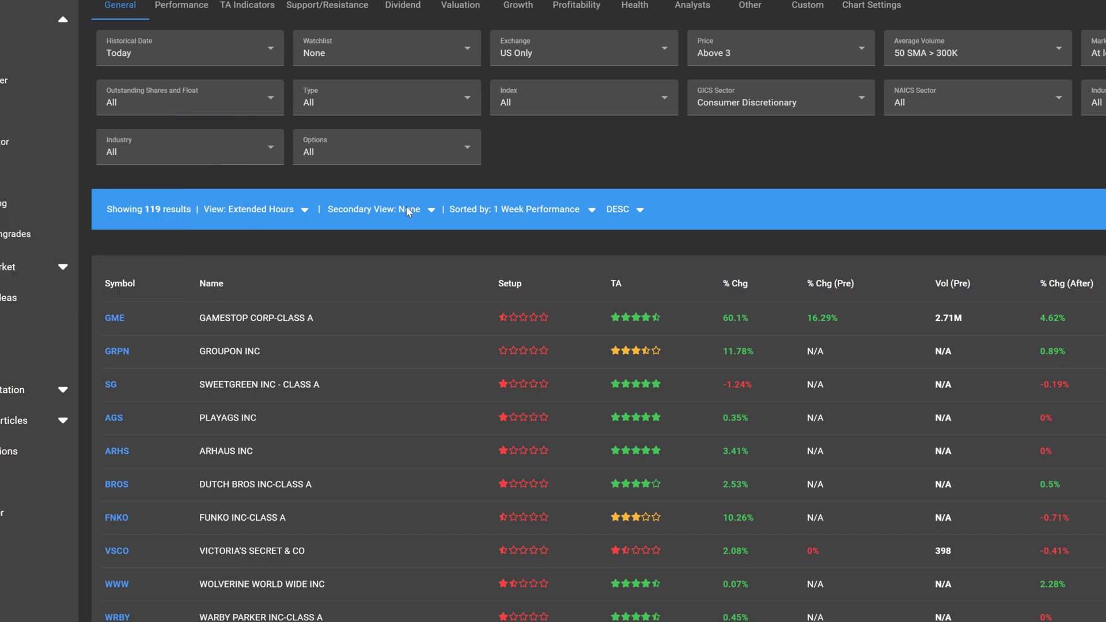
{"action": "left_click", "coordinate": [585, 214]}
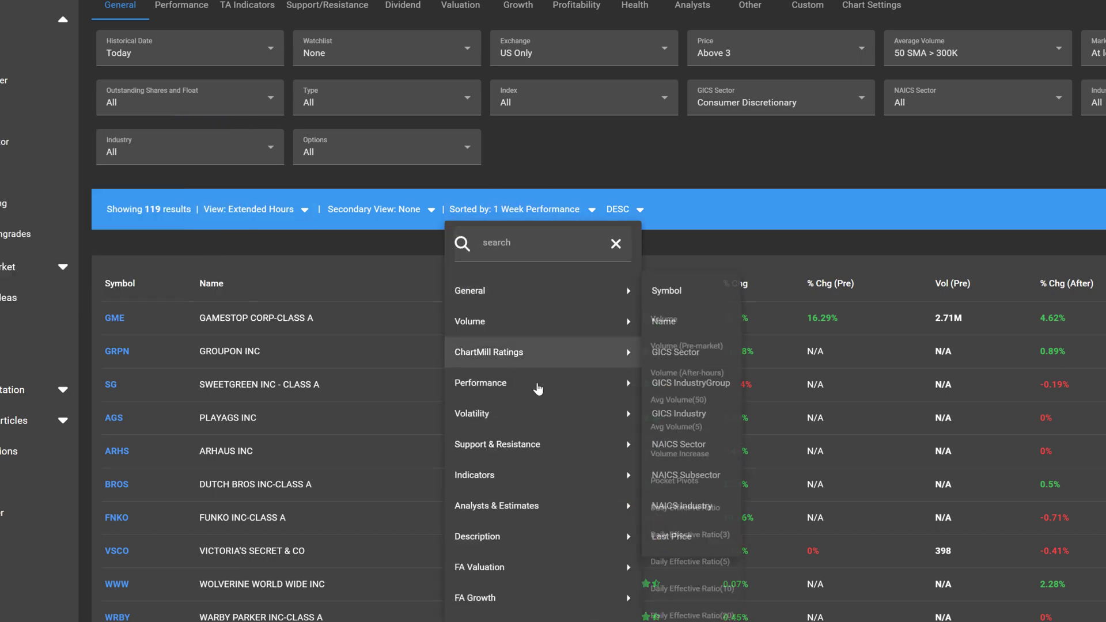
{"action": "mouse_move", "coordinate": [520, 582]}
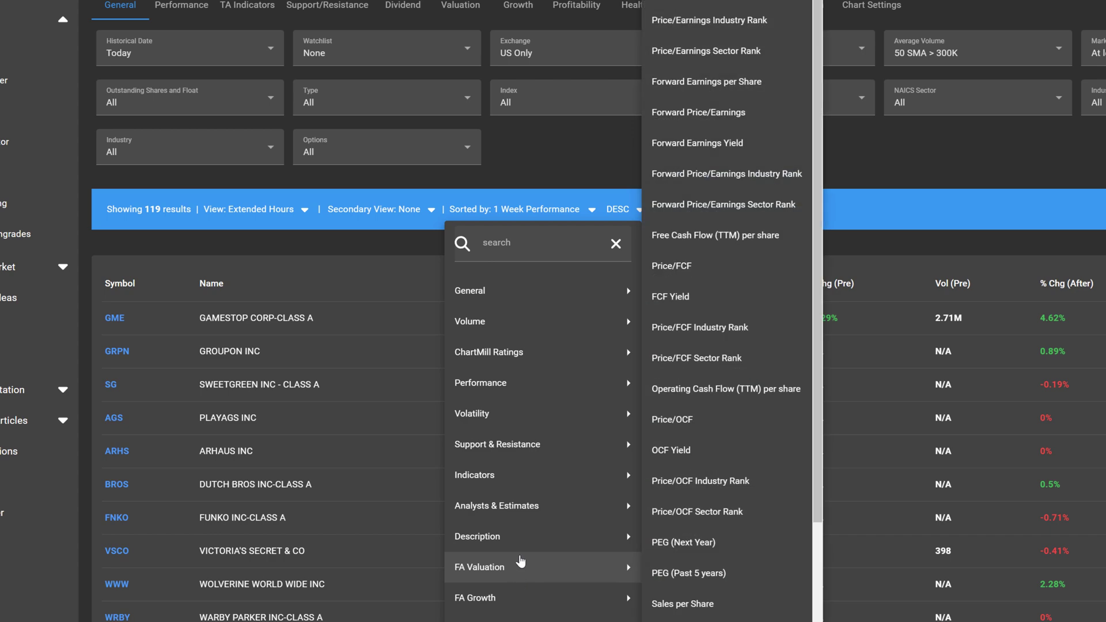
{"action": "mouse_move", "coordinate": [518, 381]}
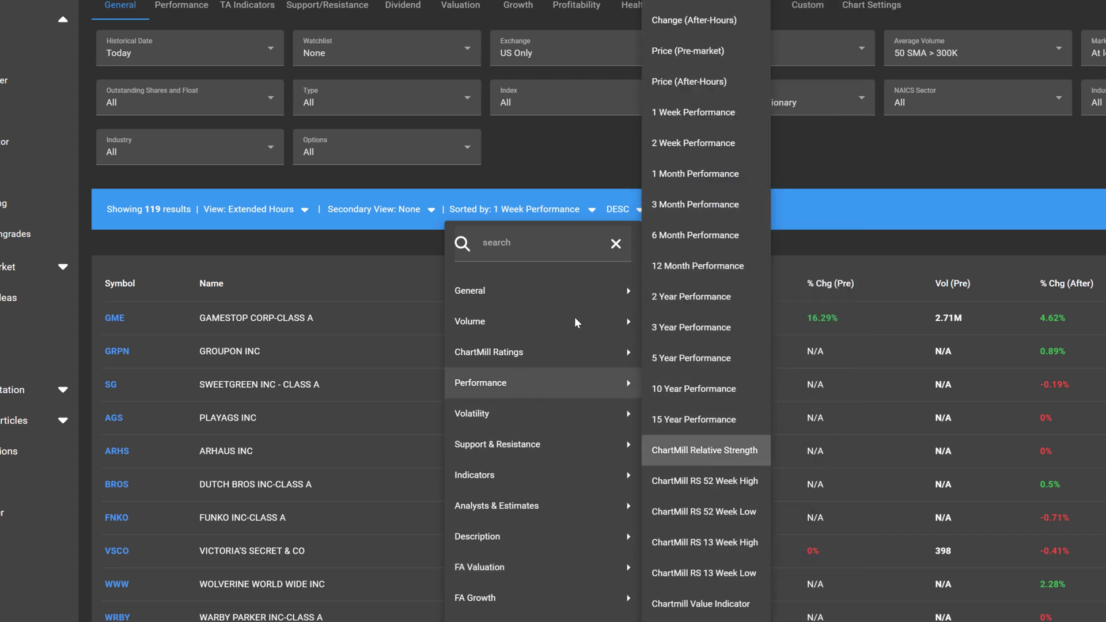
{"action": "left_click", "coordinate": [698, 454]}
{"action": "left_click", "coordinate": [311, 208]}
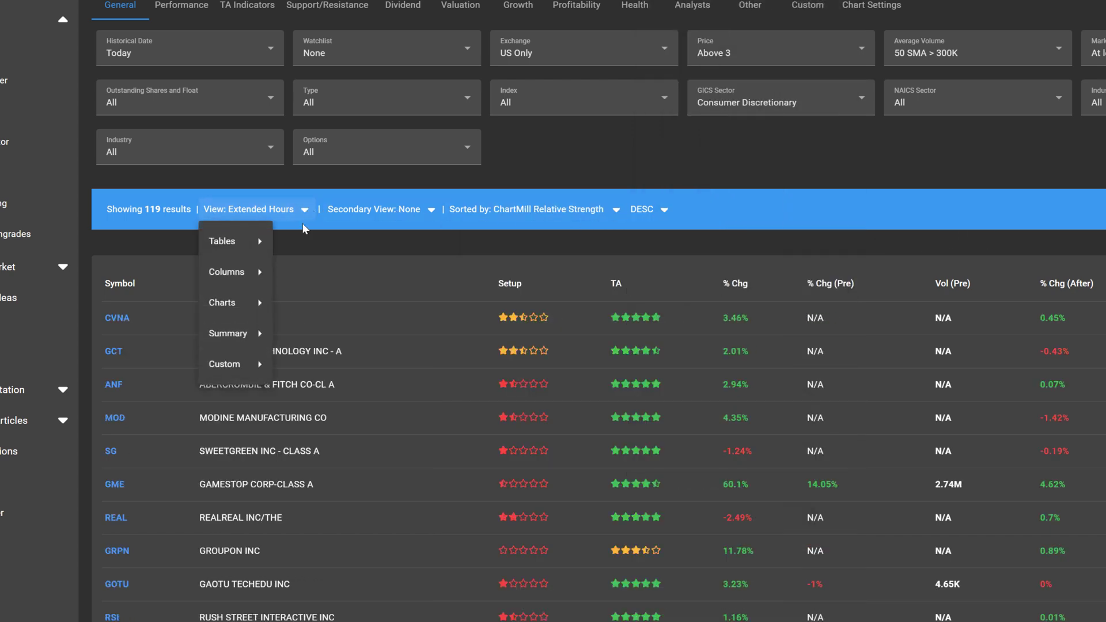
- Switch the results to chart view with four charts per line
{"action": "mouse_move", "coordinate": [248, 299]}
{"action": "left_click", "coordinate": [319, 299]}
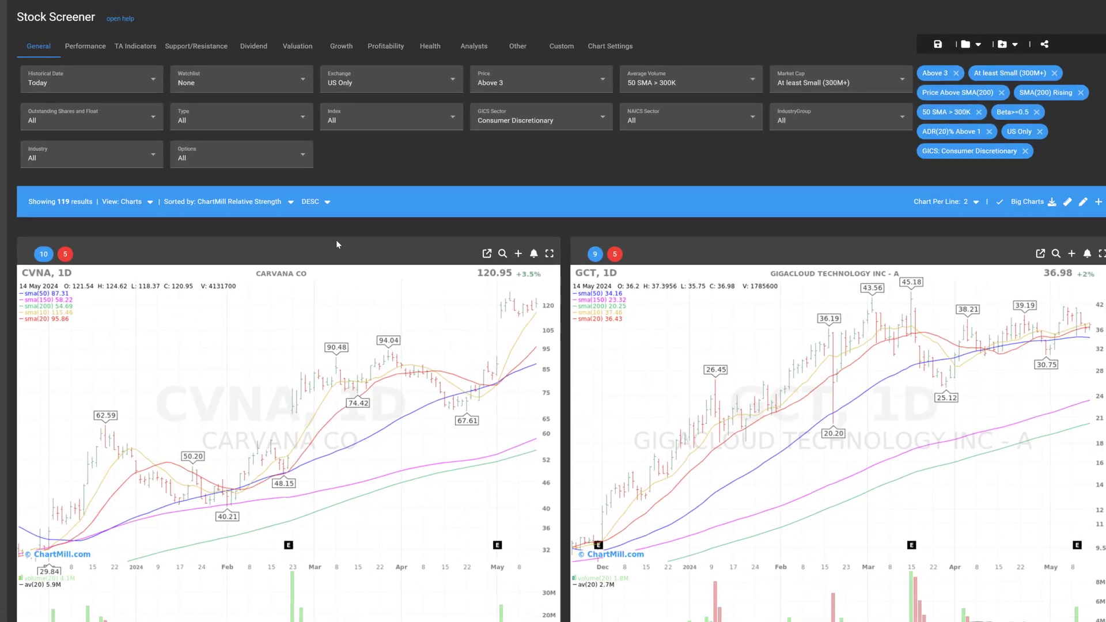
{"action": "left_click", "coordinate": [1094, 204]}
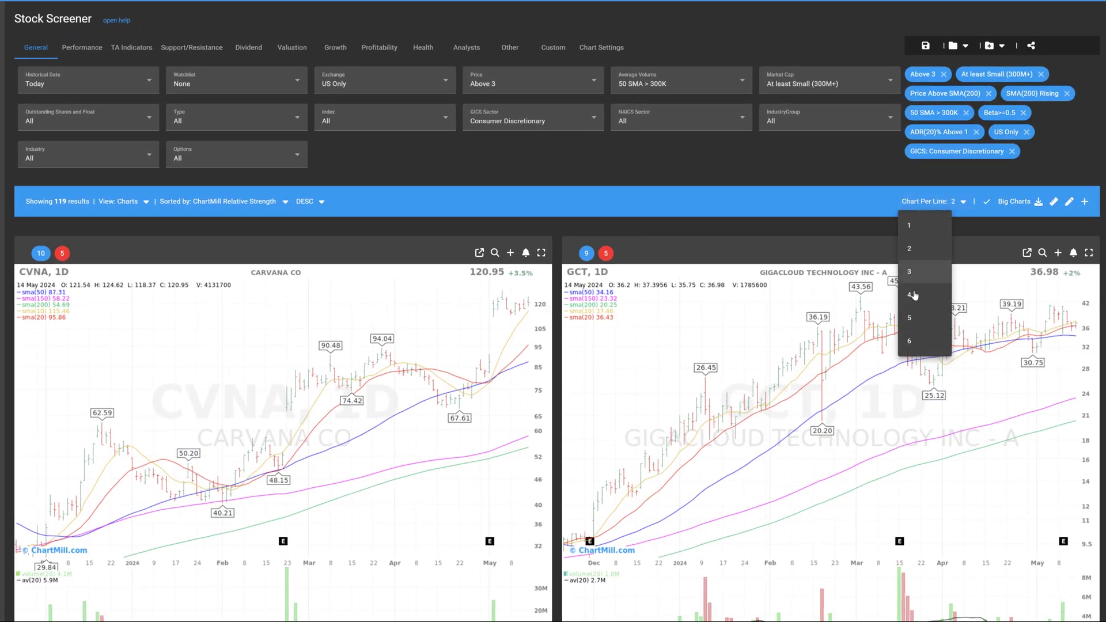
{"action": "left_click", "coordinate": [915, 294]}
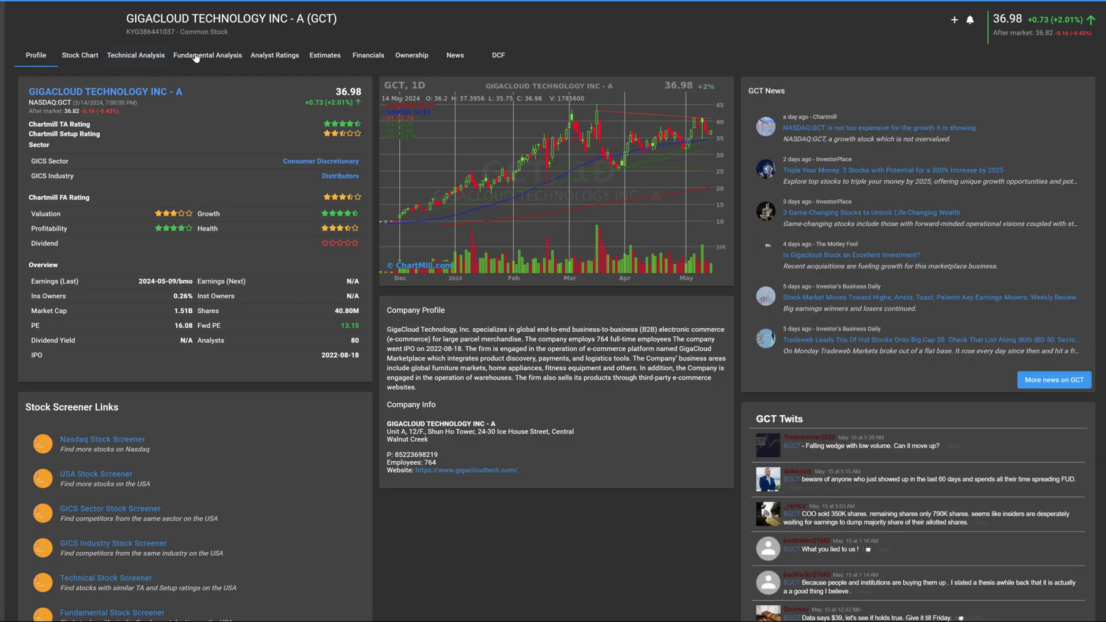
- Review GCT's fundamental analysis, analyst ratings and analyst estimates
{"action": "left_click", "coordinate": [195, 58]}
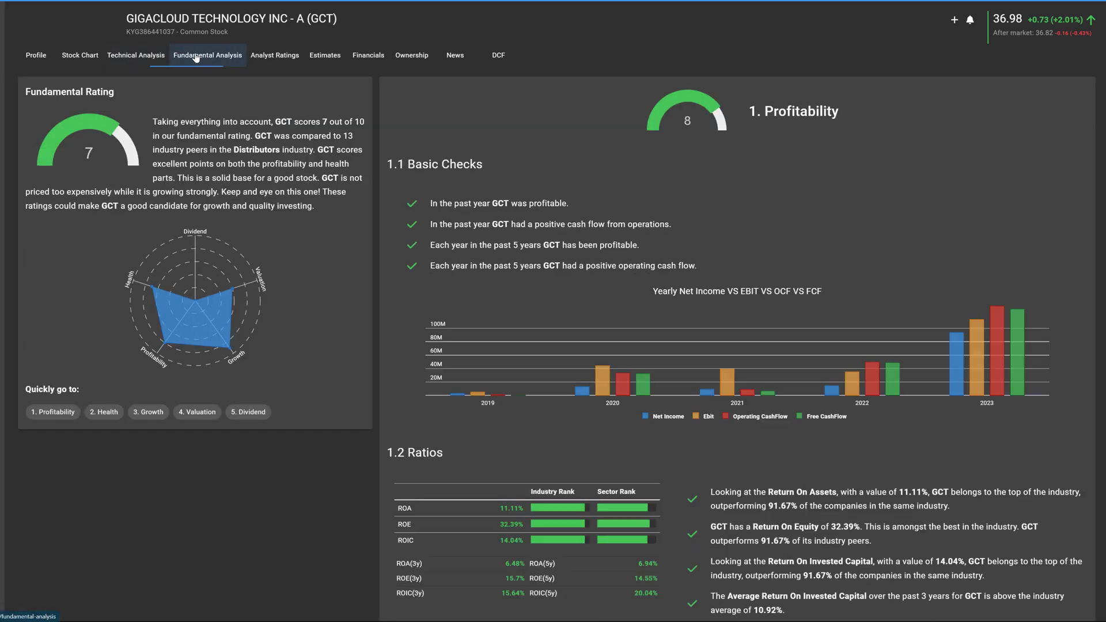
{"action": "left_click", "coordinate": [275, 57]}
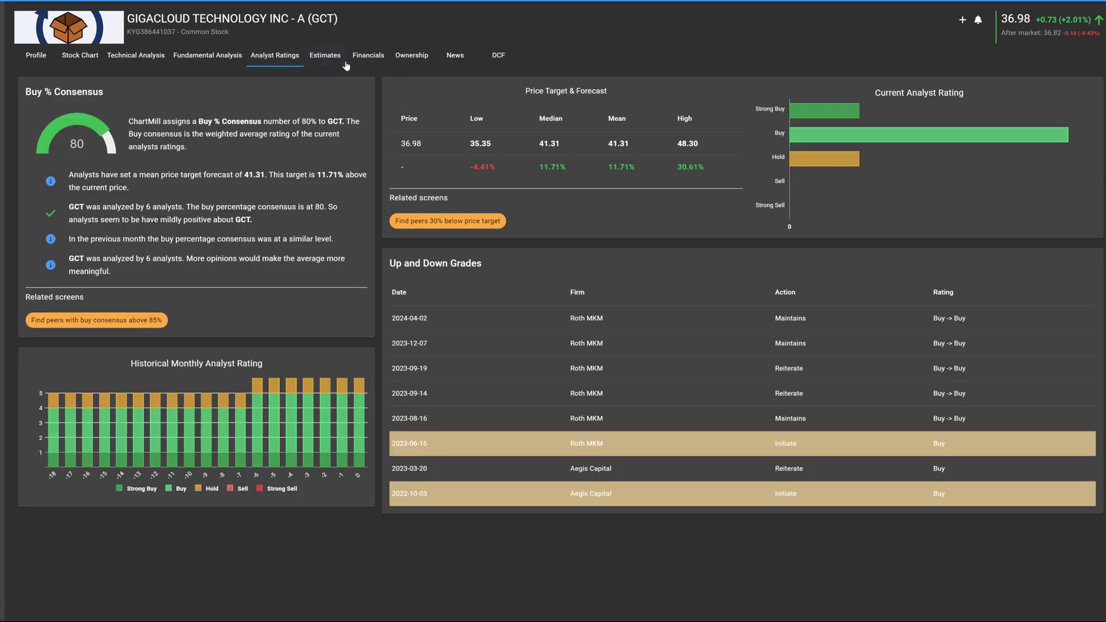
{"action": "left_click", "coordinate": [328, 56]}
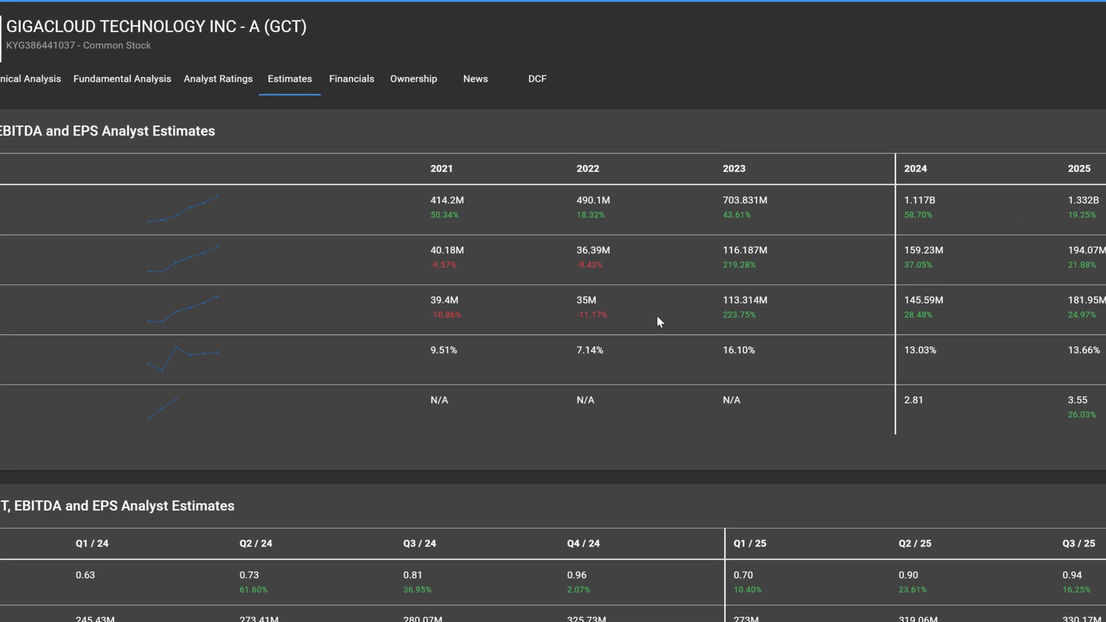
{"action": "scroll", "coordinate": [230, 422], "scroll_direction": "down", "scroll_amount": 4}
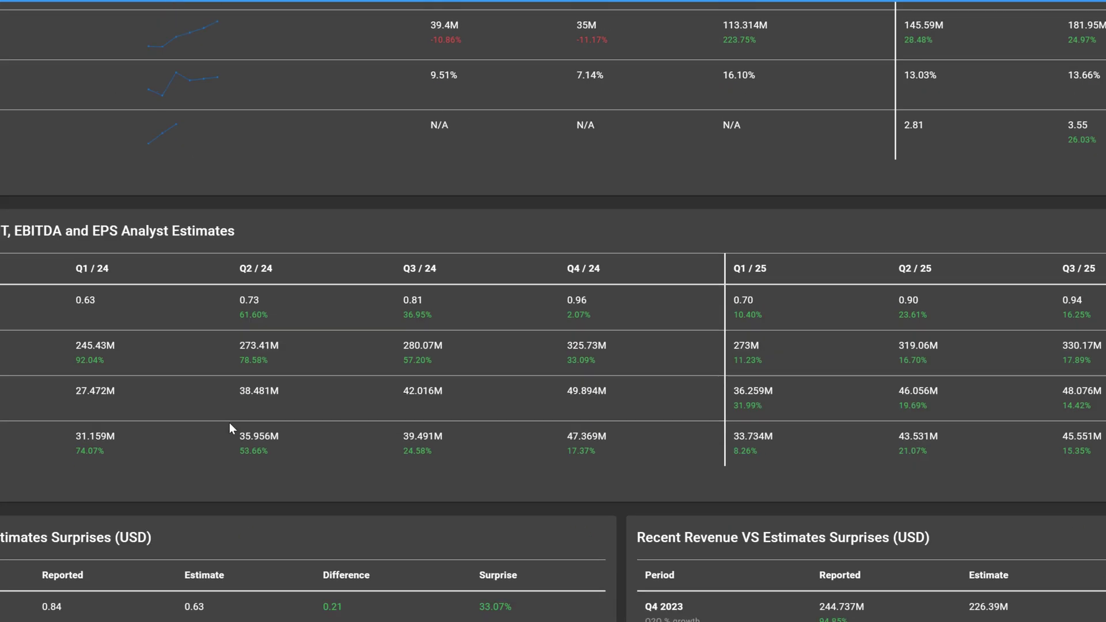
{"action": "scroll", "coordinate": [229, 423], "scroll_direction": "up", "scroll_amount": 4}
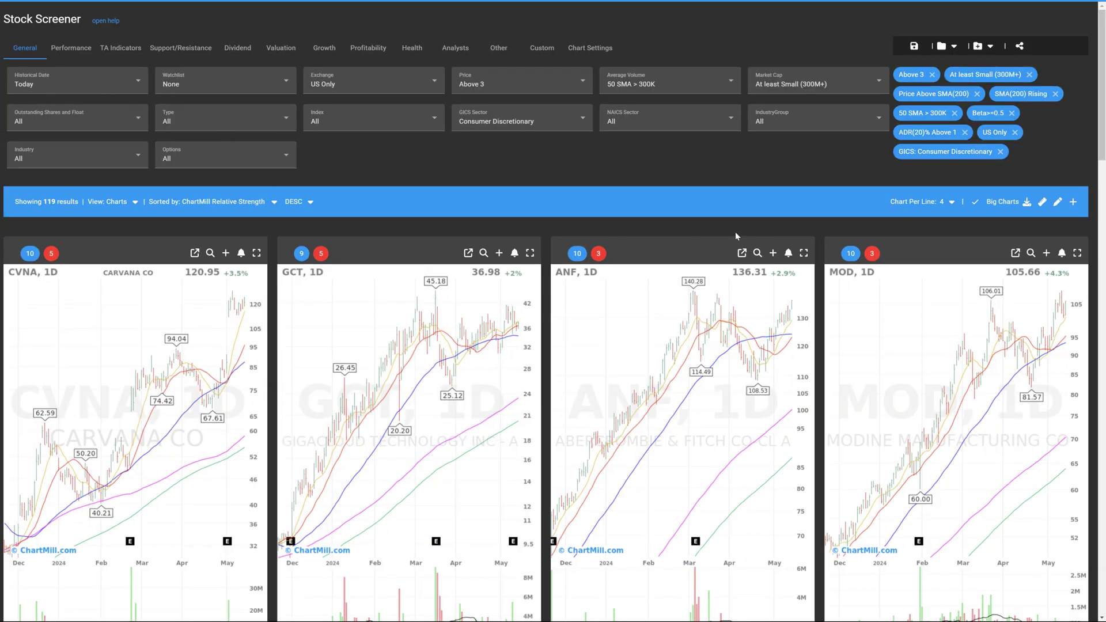
- Turn off Big Charts so more rows of smaller charts fit
{"action": "left_click", "coordinate": [975, 202]}
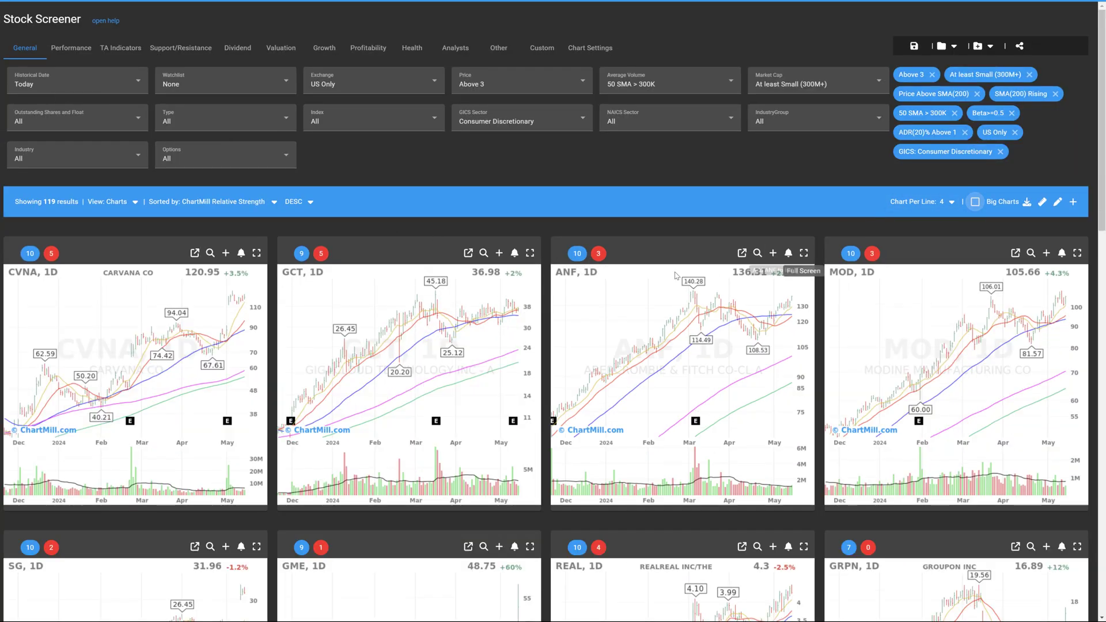
{"action": "scroll", "coordinate": [535, 279], "scroll_direction": "down", "scroll_amount": 2}
{"action": "scroll", "coordinate": [531, 279], "scroll_direction": "up", "scroll_amount": 2}
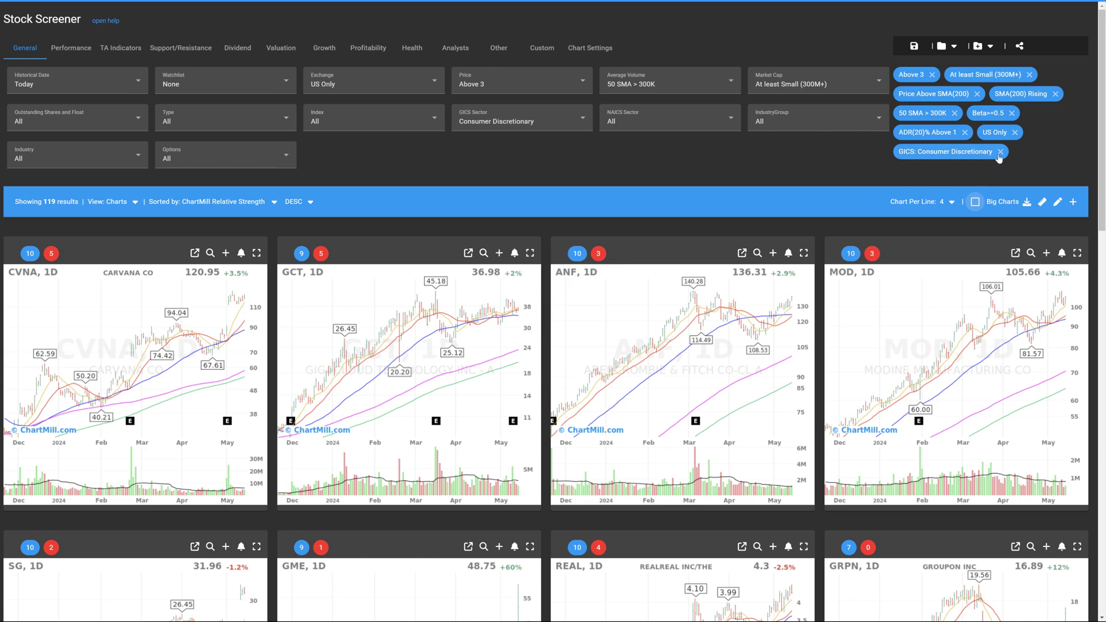
- Swap the sector filter from Consumer Discretionary to Industrials, leaving 161 results
{"action": "left_click", "coordinate": [554, 125]}
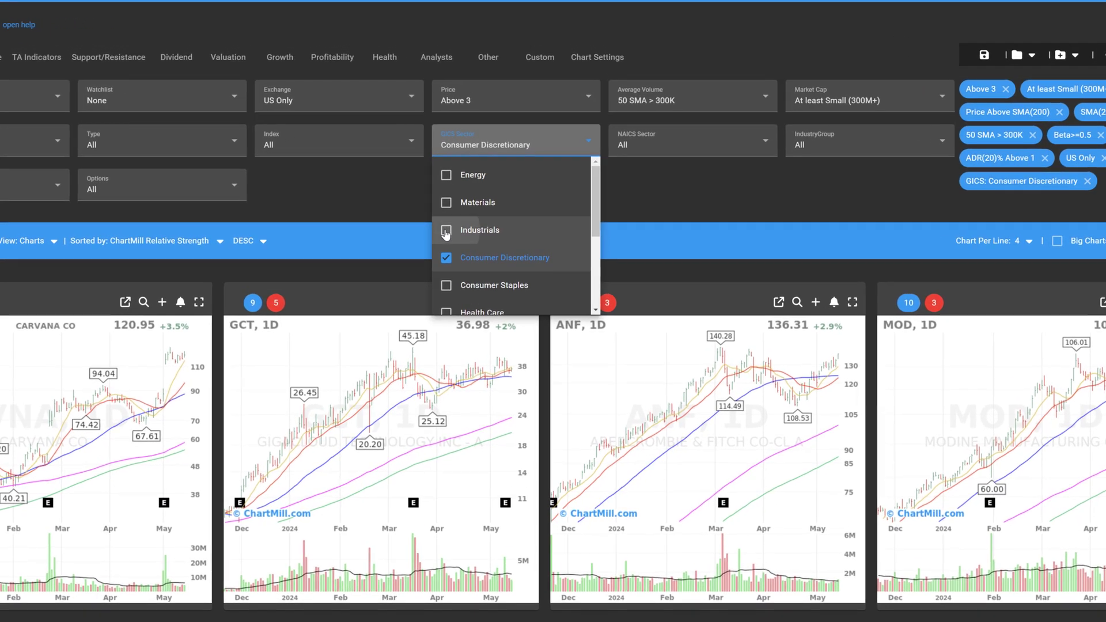
{"action": "left_click", "coordinate": [454, 216]}
{"action": "left_click", "coordinate": [453, 241]}
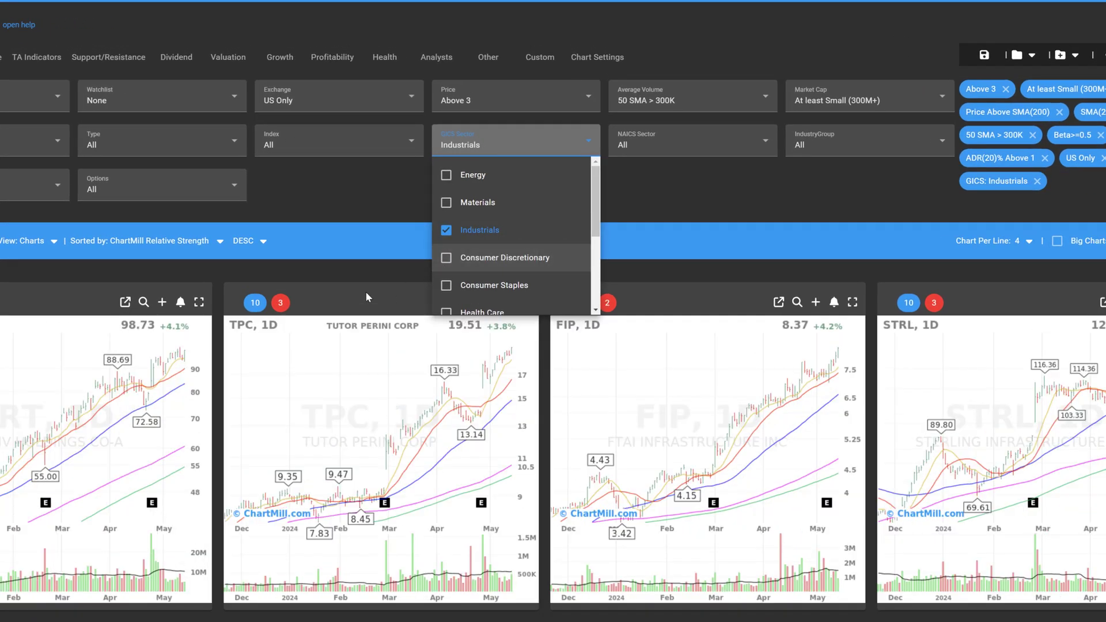
{"action": "left_click", "coordinate": [365, 292]}
{"action": "scroll", "coordinate": [463, 378], "scroll_direction": "down", "scroll_amount": 4}
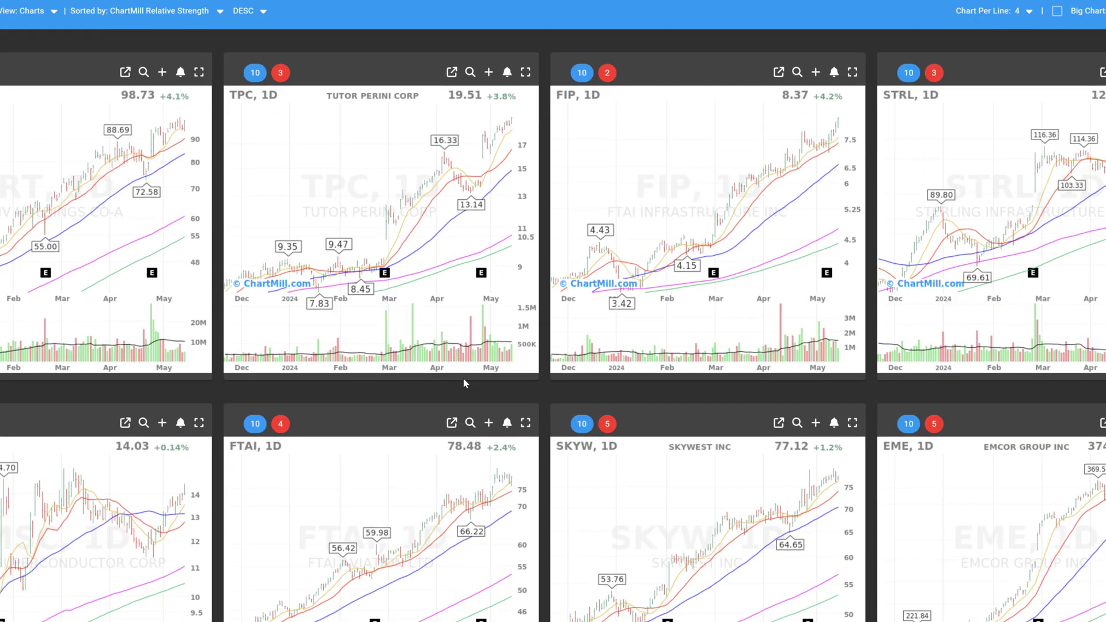
{"action": "scroll", "coordinate": [464, 381], "scroll_direction": "up", "scroll_amount": 4}
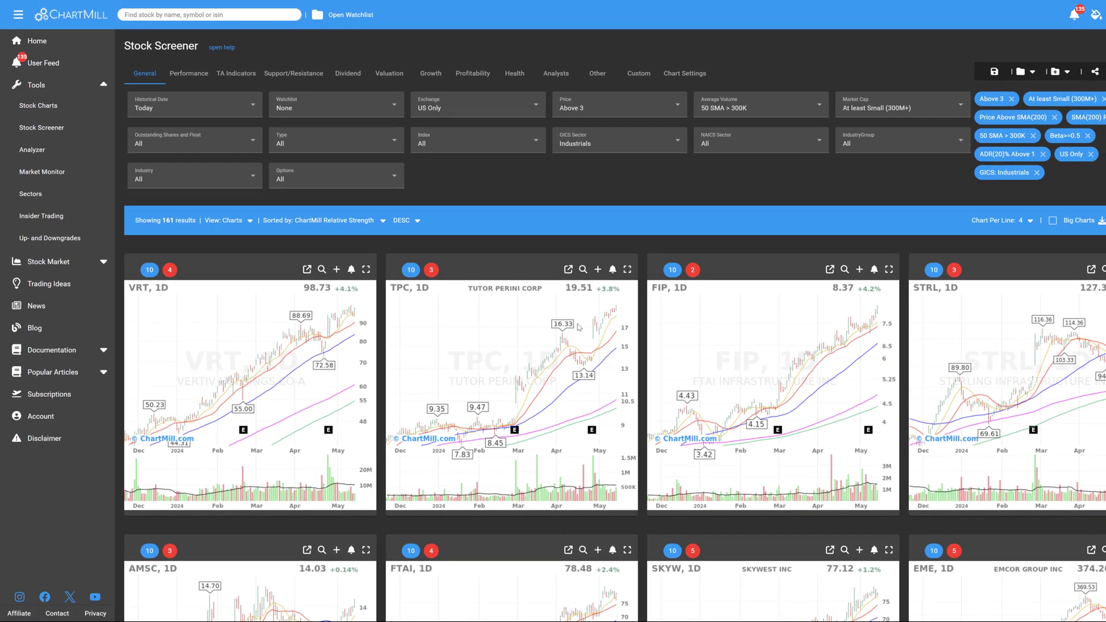
- Remove the Industrials sector filter and sort by 1 Month Performance
{"action": "left_click", "coordinate": [1036, 172]}
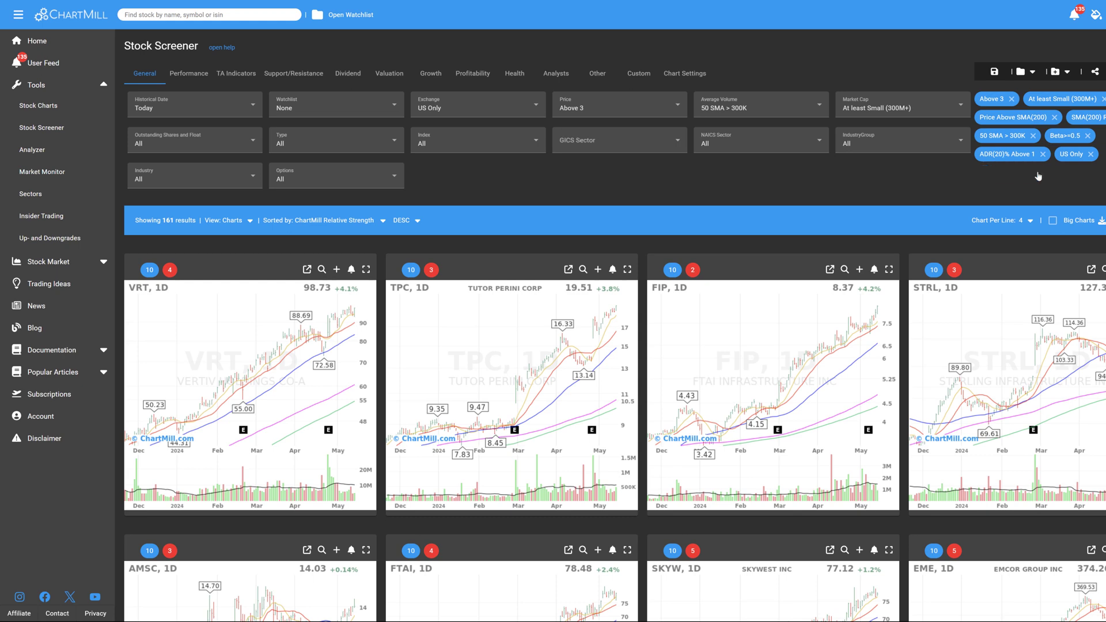
{"action": "left_click", "coordinate": [382, 221]}
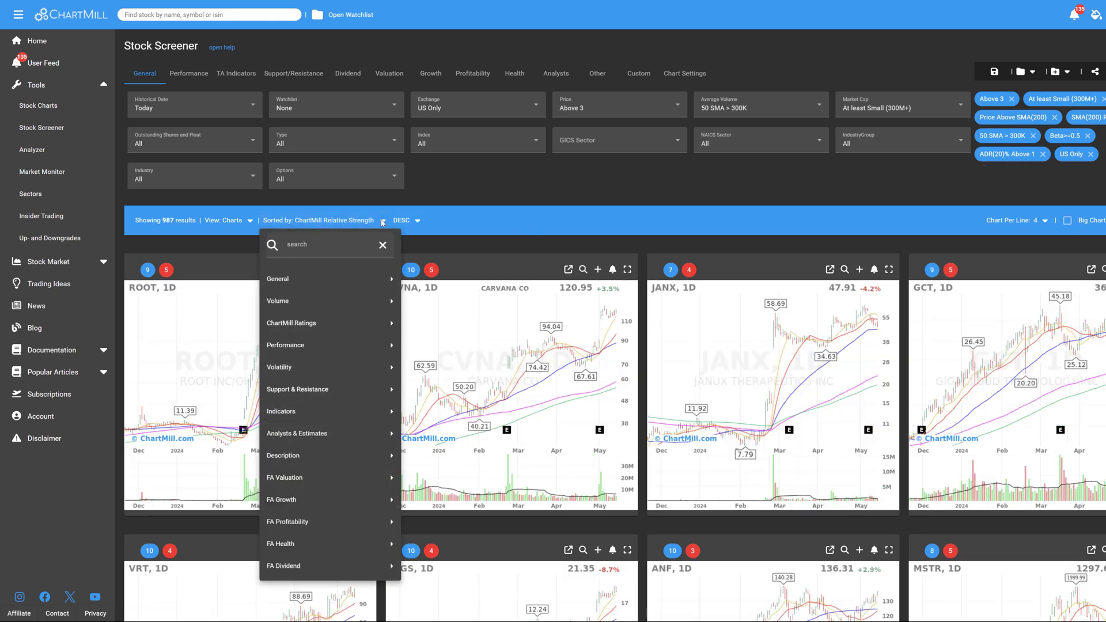
{"action": "mouse_move", "coordinate": [384, 344]}
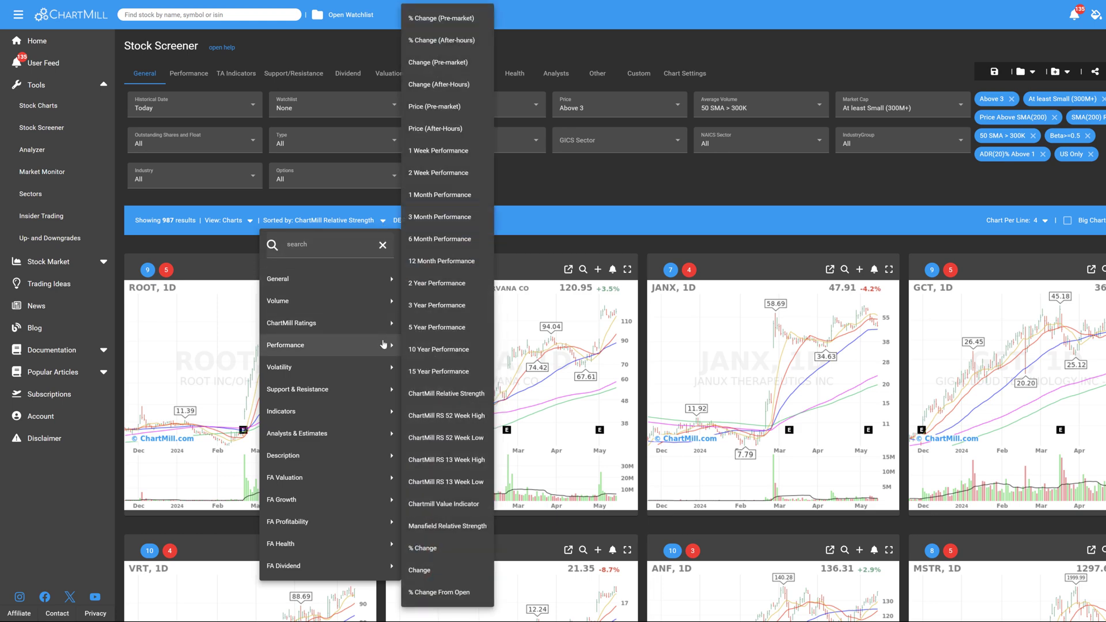
{"action": "left_click", "coordinate": [429, 194]}
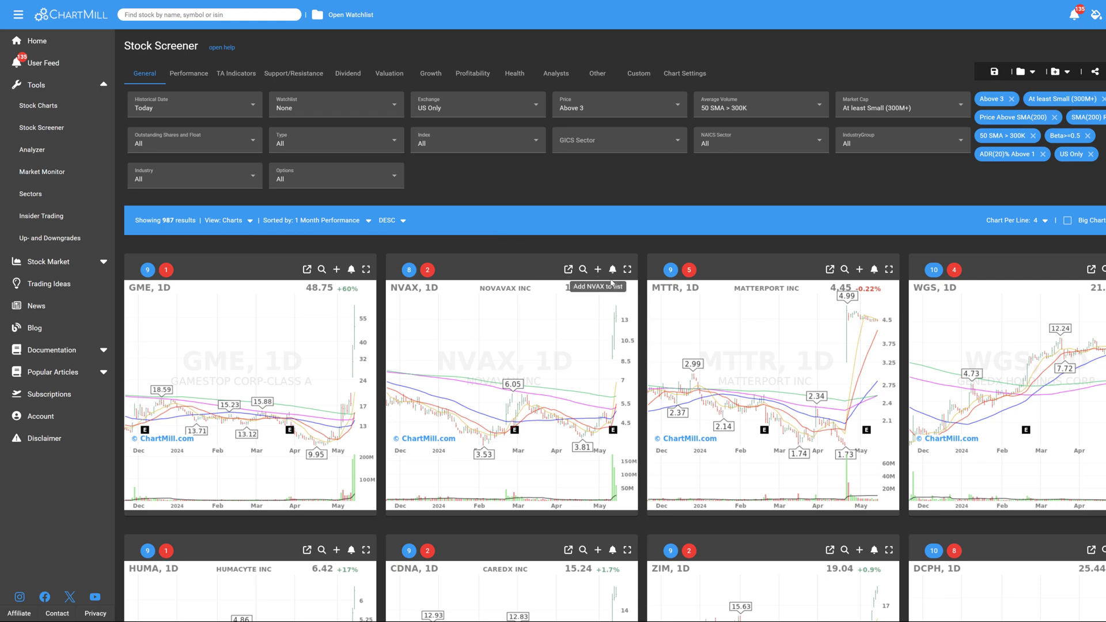
- Show each stock's daily and weekly charts, two charts per line
{"action": "left_click", "coordinate": [252, 221]}
{"action": "mouse_move", "coordinate": [225, 287]}
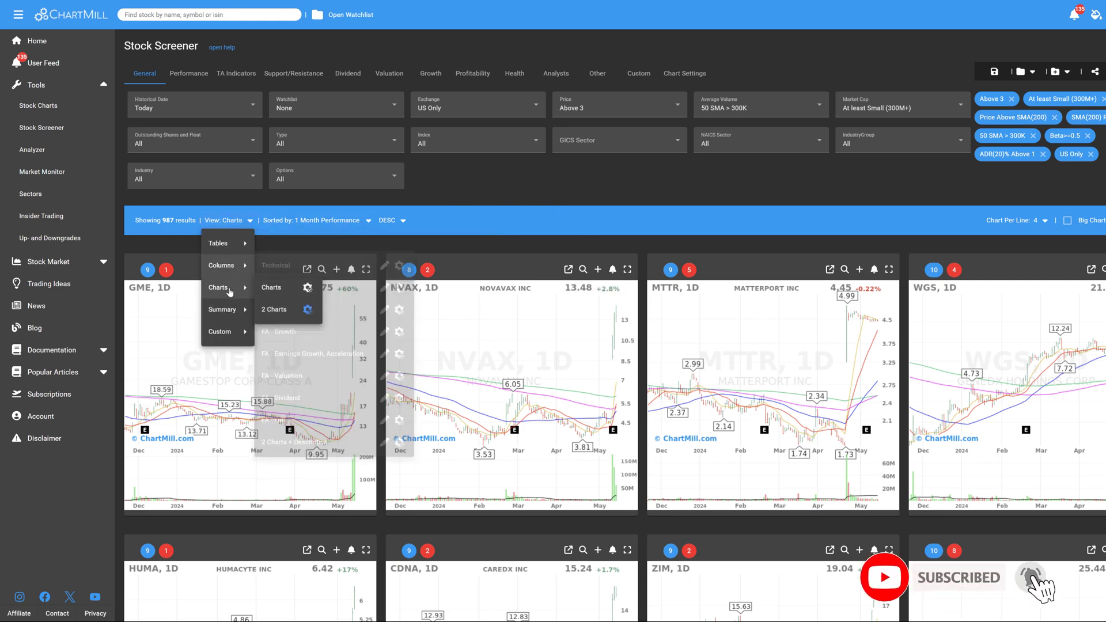
{"action": "left_click", "coordinate": [282, 309]}
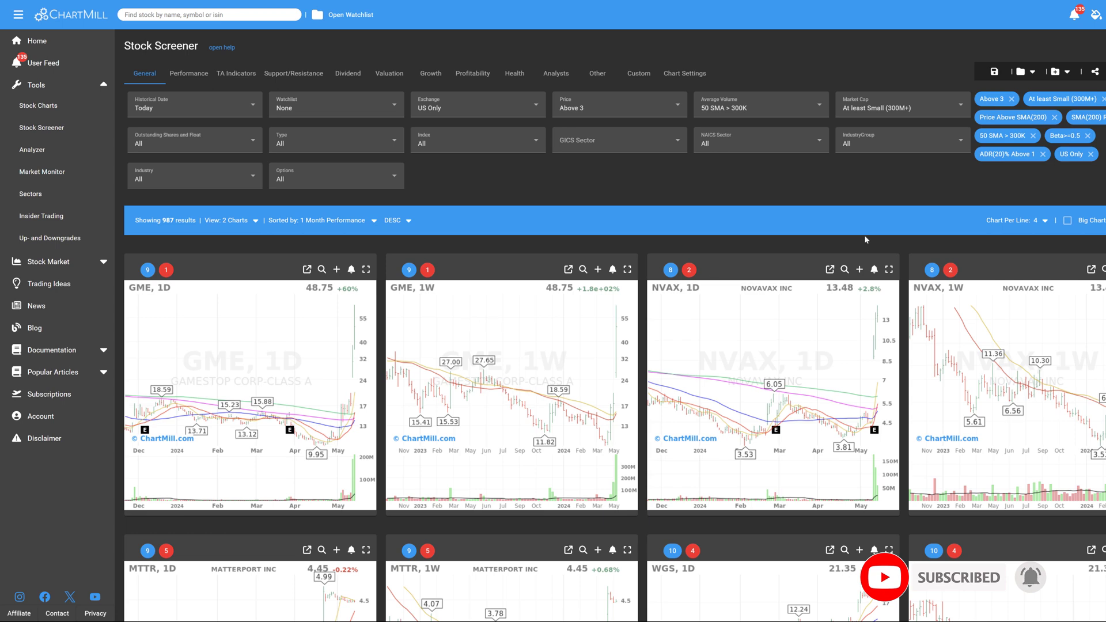
{"action": "left_click", "coordinate": [1015, 220]}
{"action": "left_click", "coordinate": [1000, 270]}
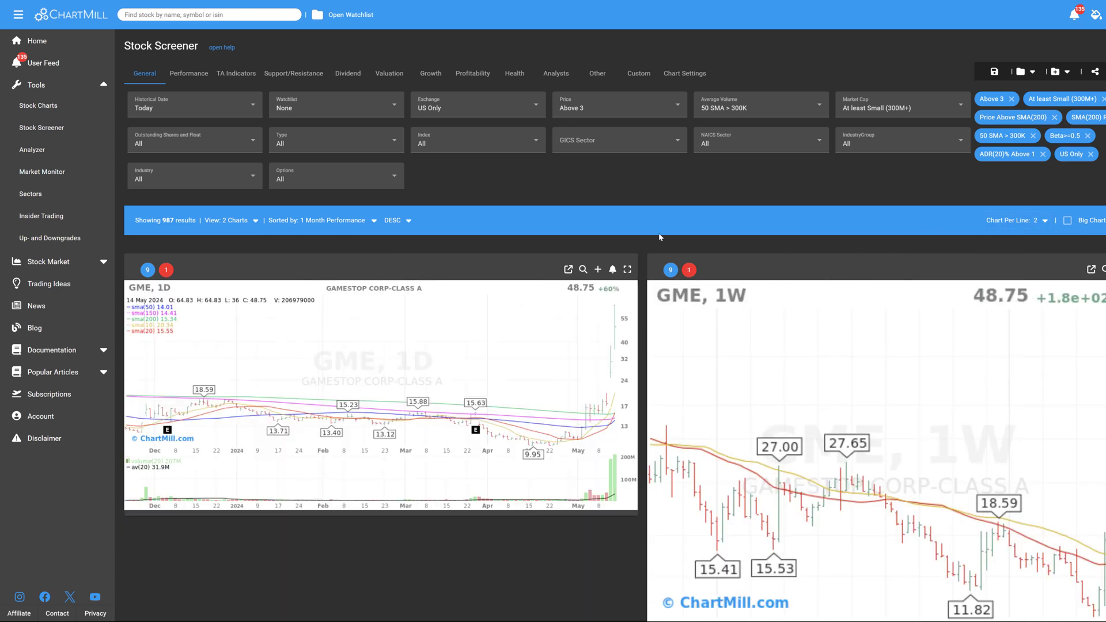
{"action": "scroll", "coordinate": [524, 237], "scroll_direction": "down", "scroll_amount": 1}
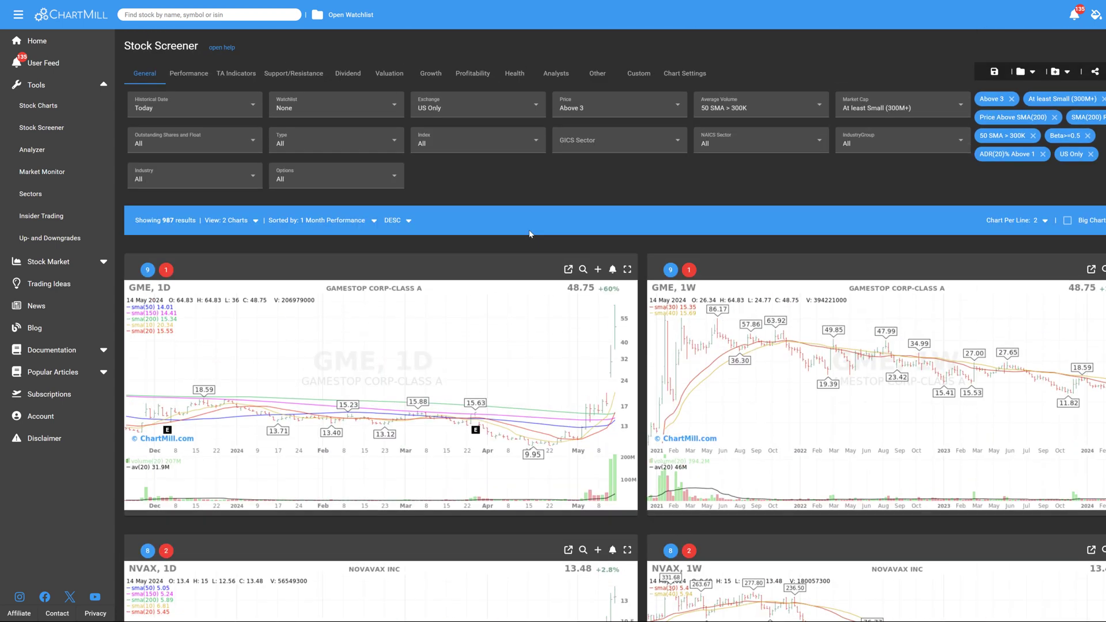